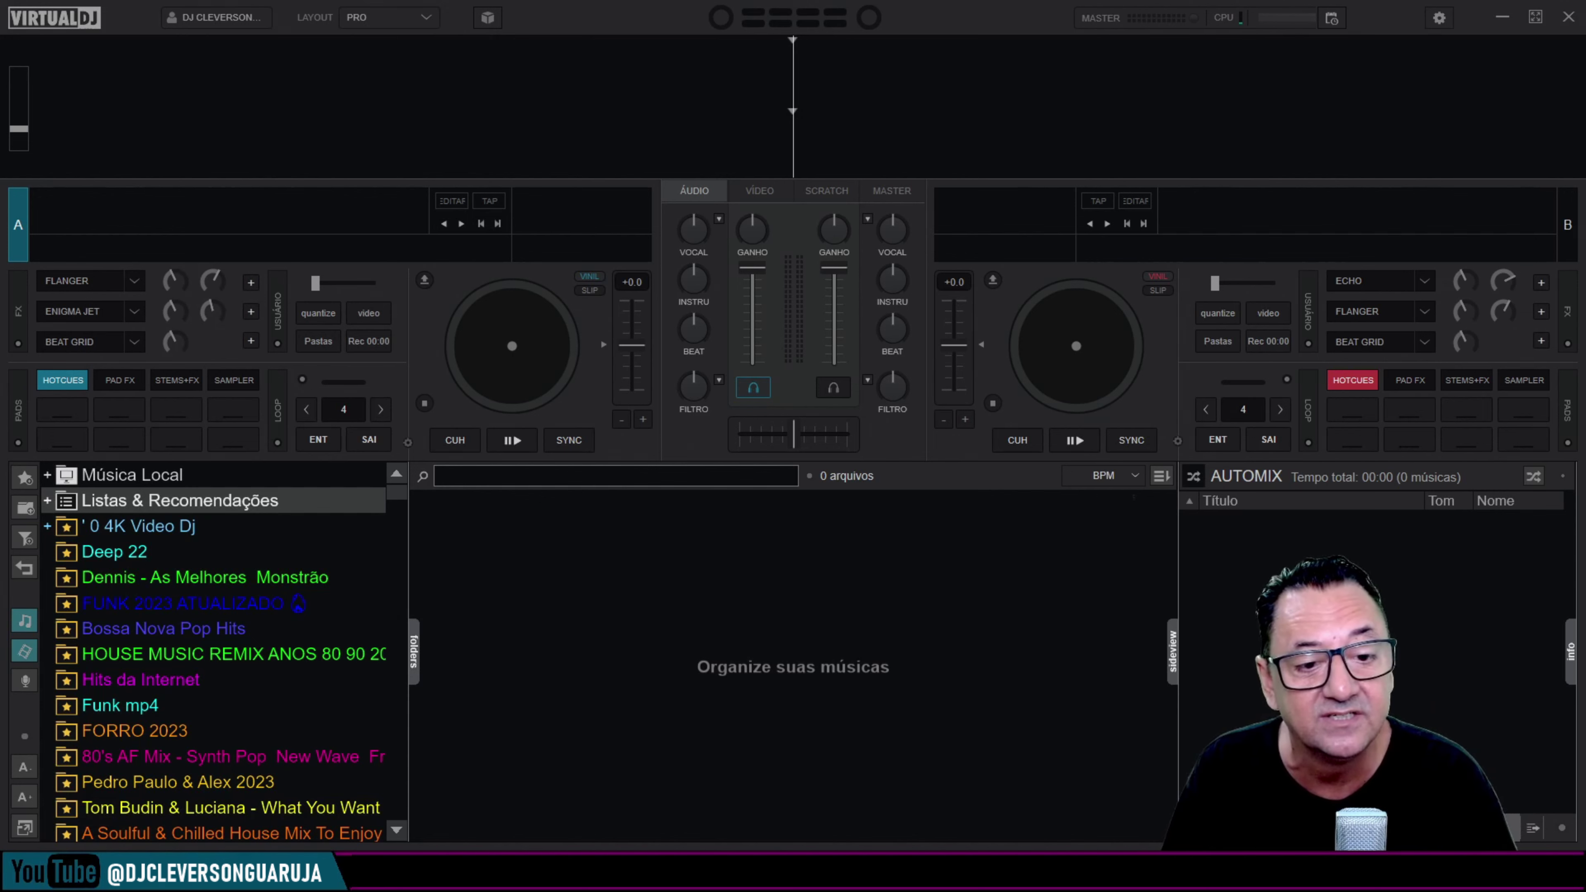
Step: Show the beginning of the Sidelist and widen the side view to make the full track titles readable
scroll(1361, 625, up, 5)
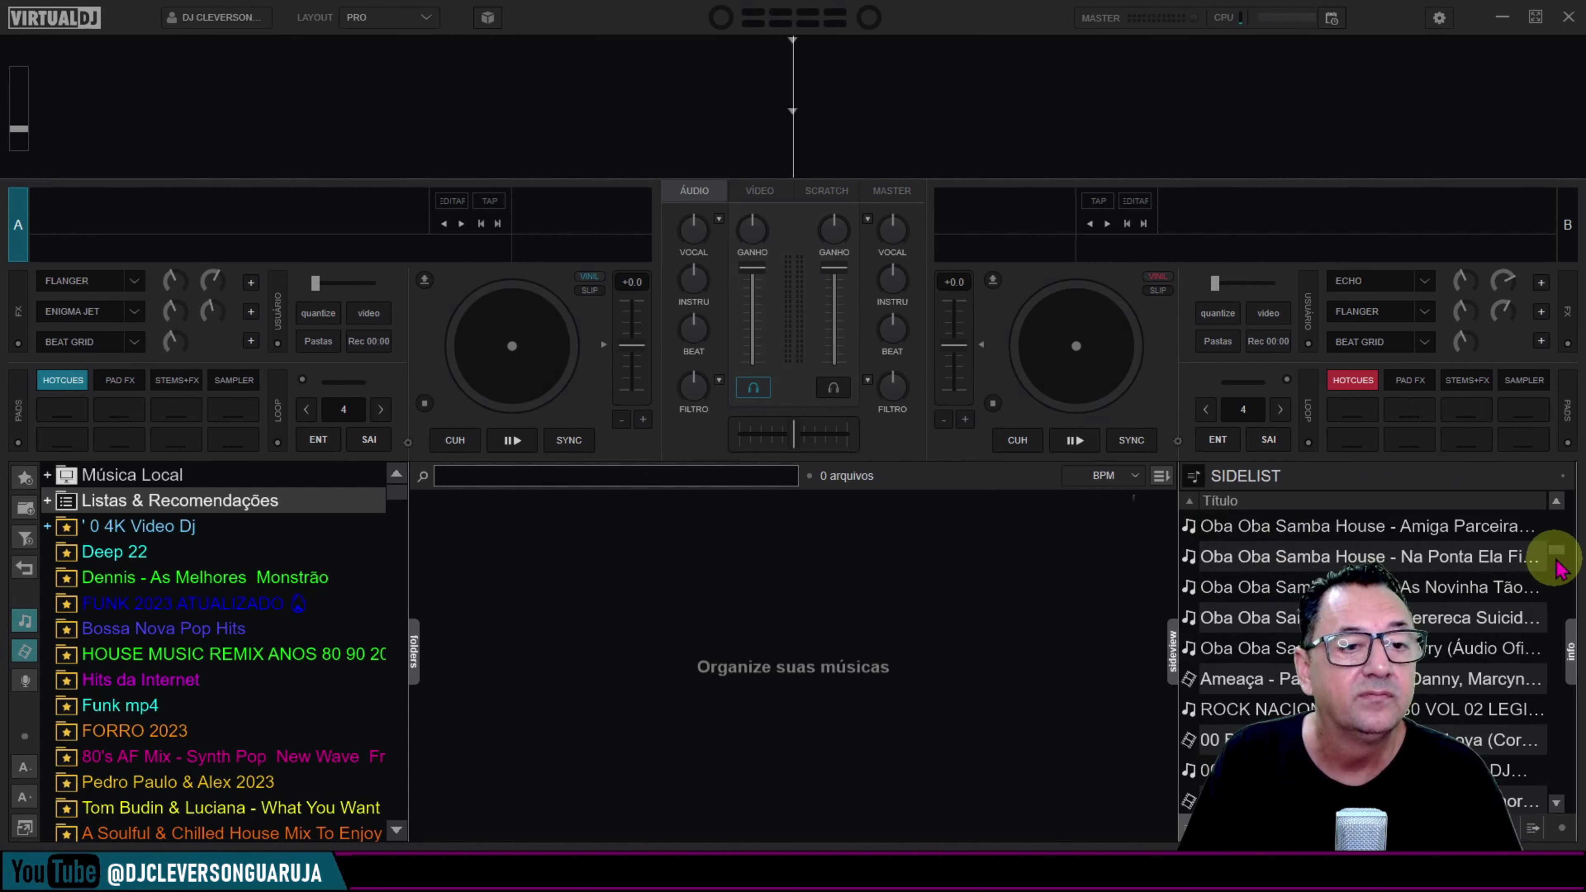
drag(1558, 560, 1567, 518)
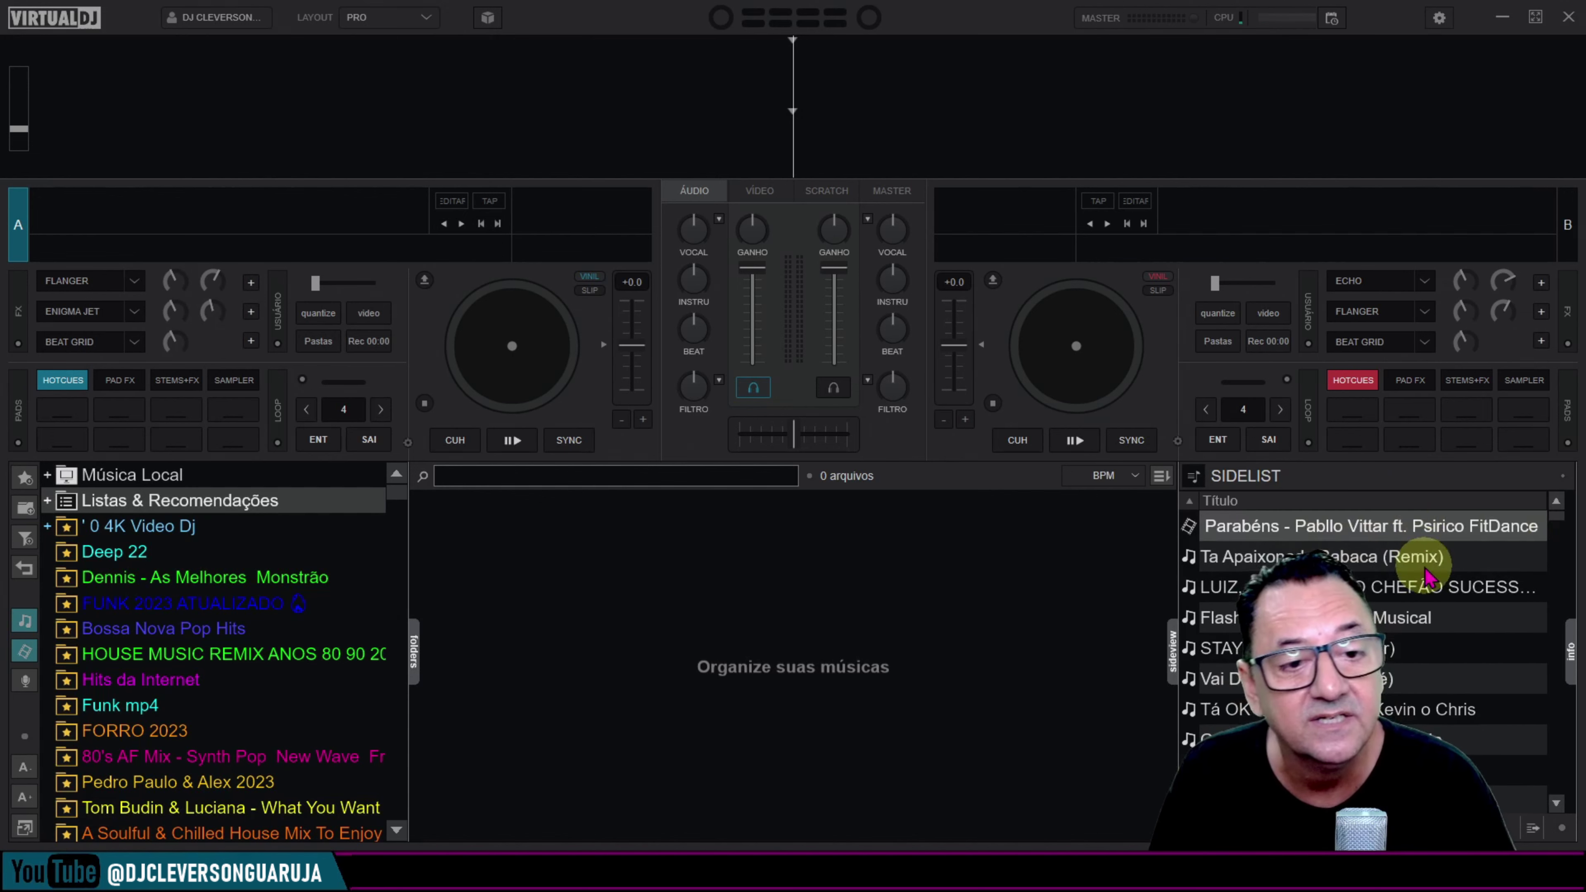
scroll(1430, 578, down, 1)
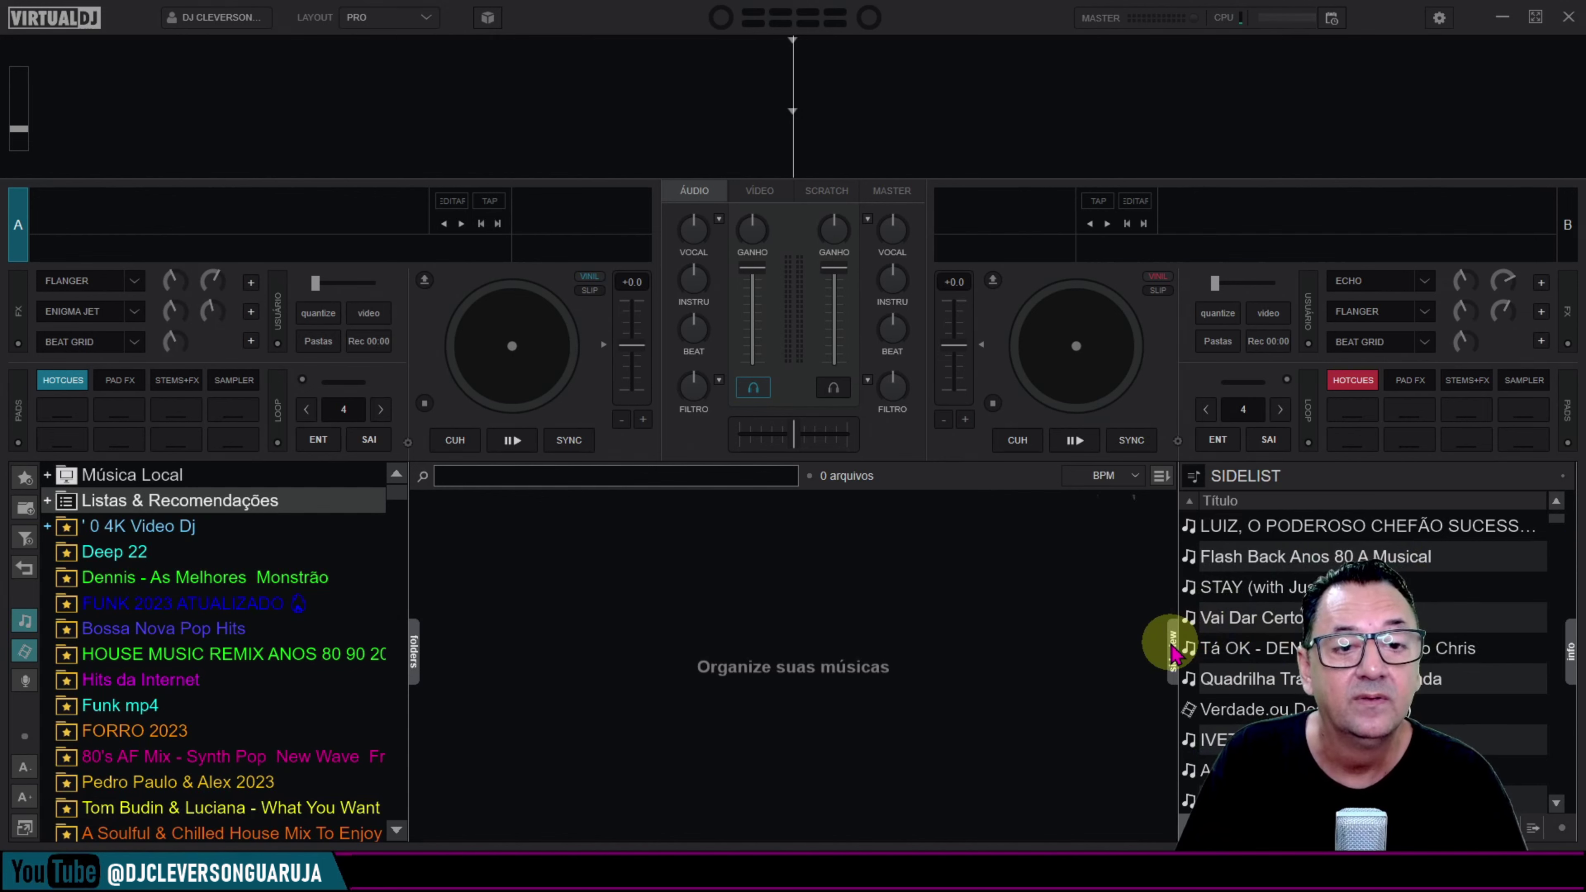
drag(1178, 600, 931, 609)
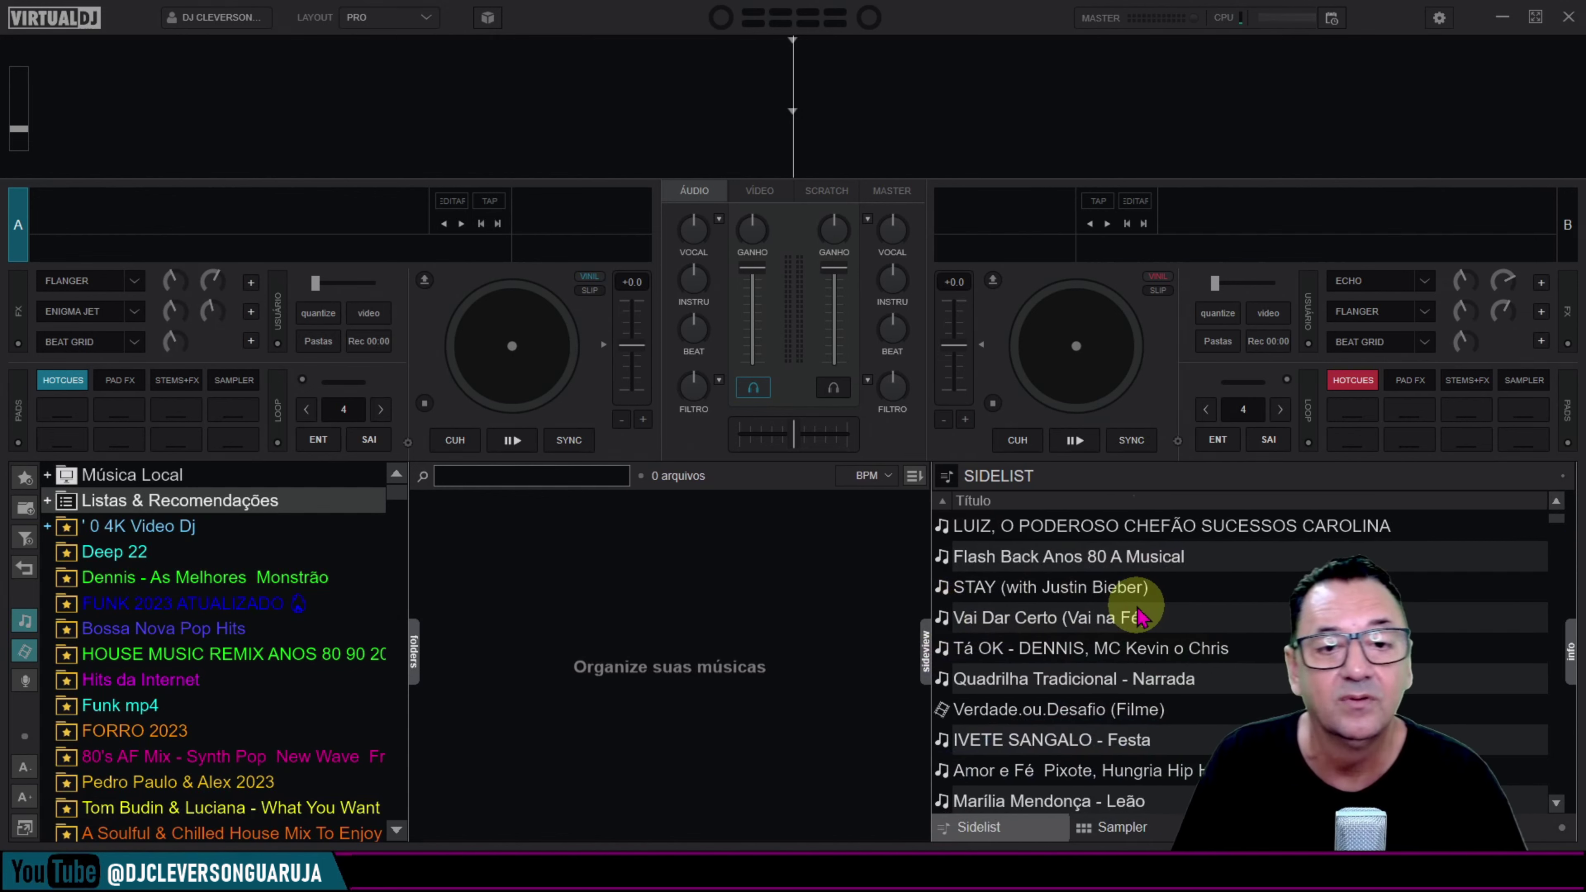
Step: Browse through the tracks stored in the Sidelist down to its end and partway back up
scroll(1124, 631, down, 5)
scroll(1108, 646, down, 7)
scroll(1070, 690, down, 4)
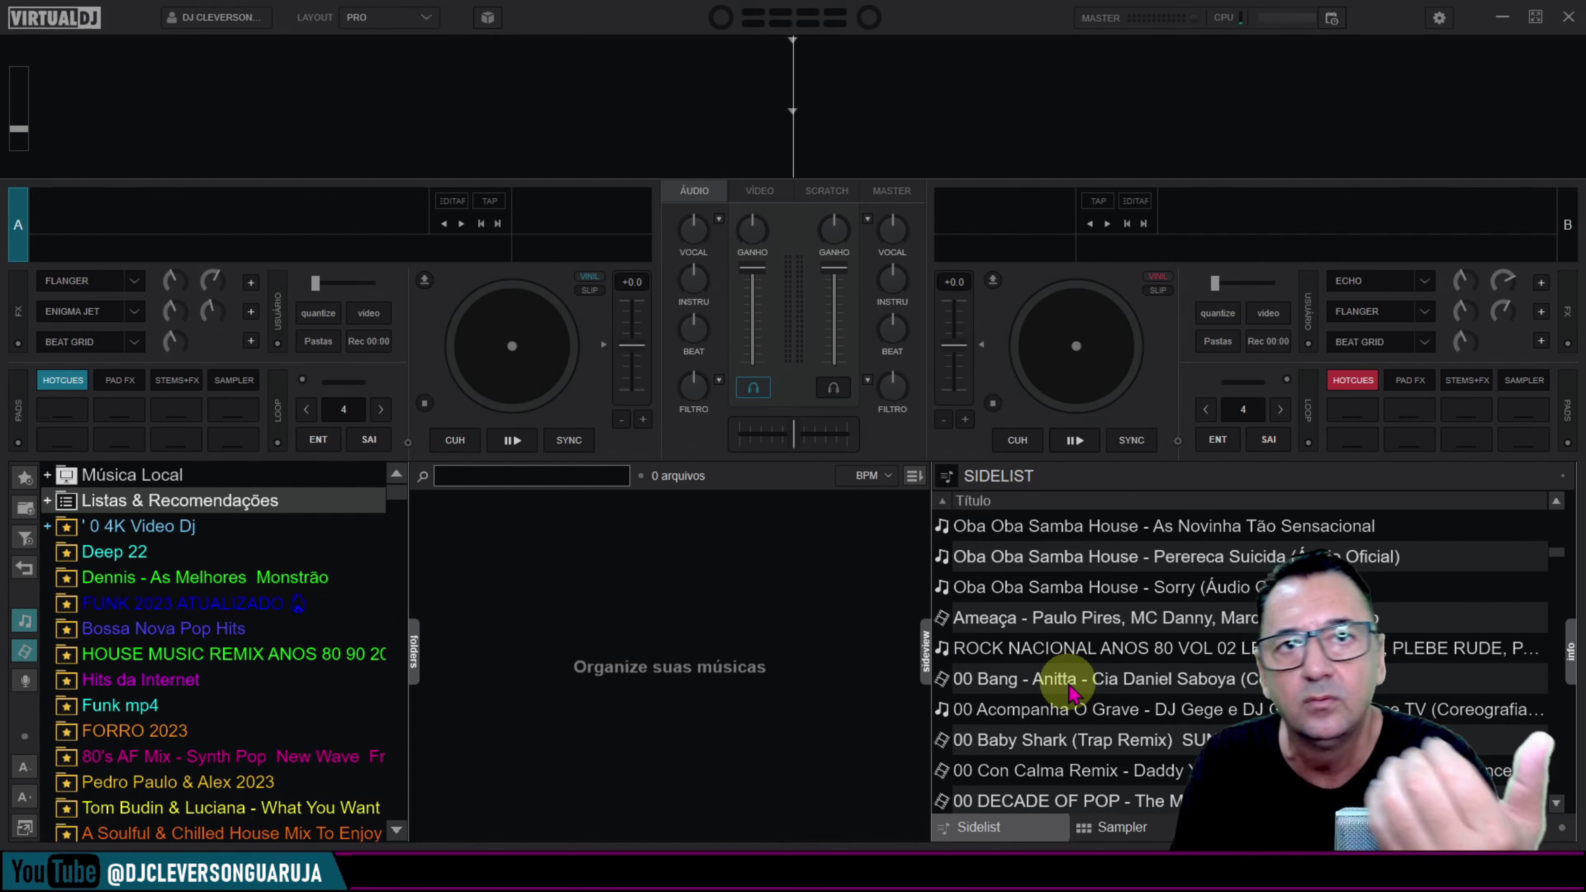
scroll(1069, 690, down, 8)
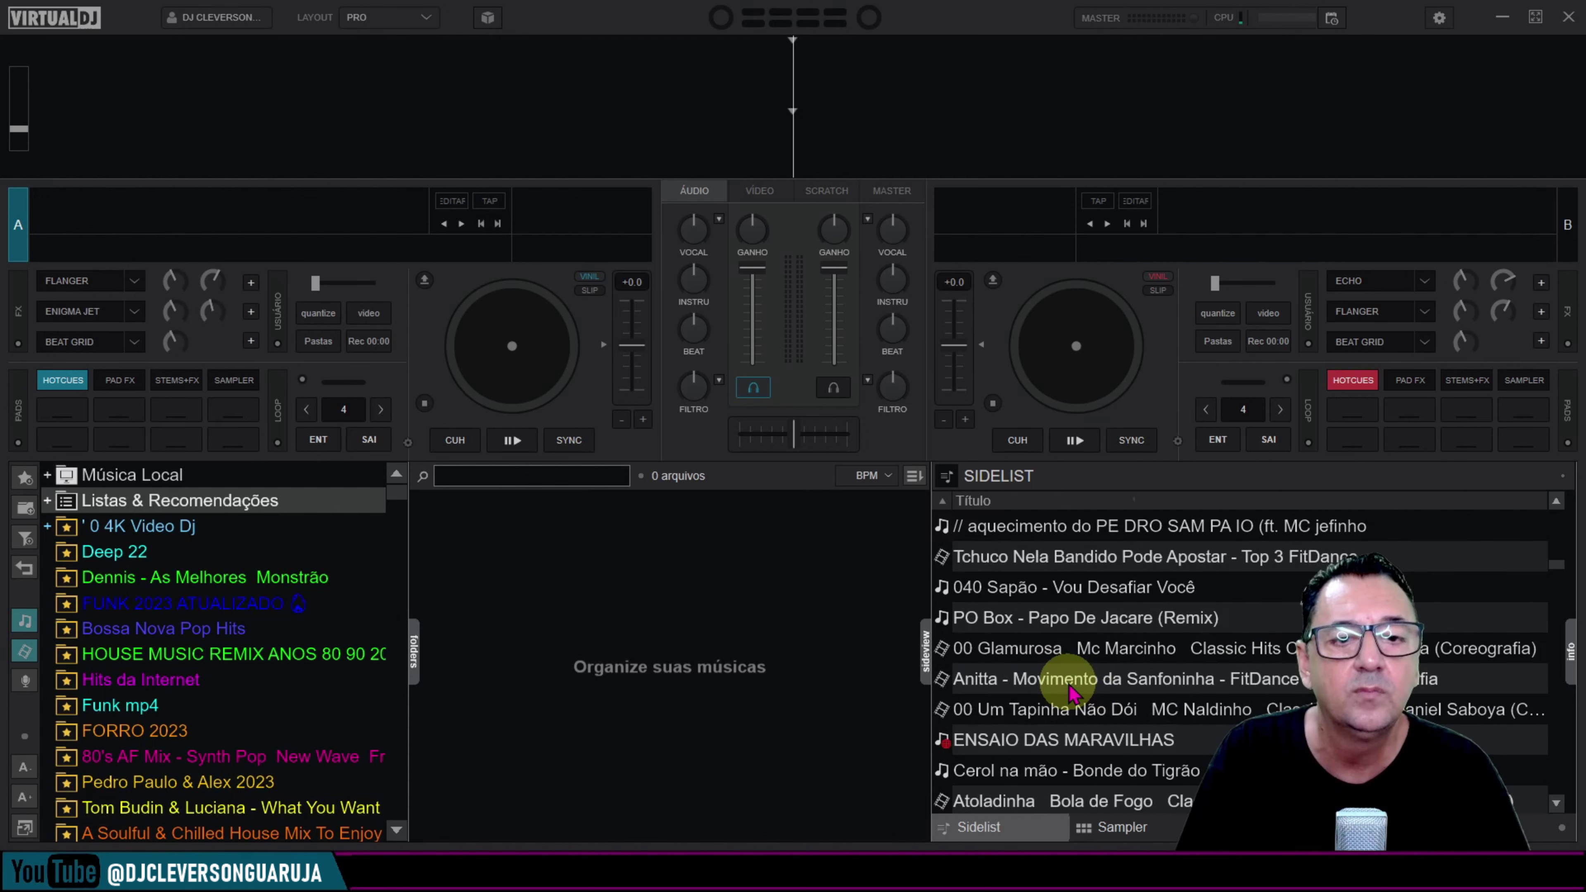
scroll(1069, 690, down, 10)
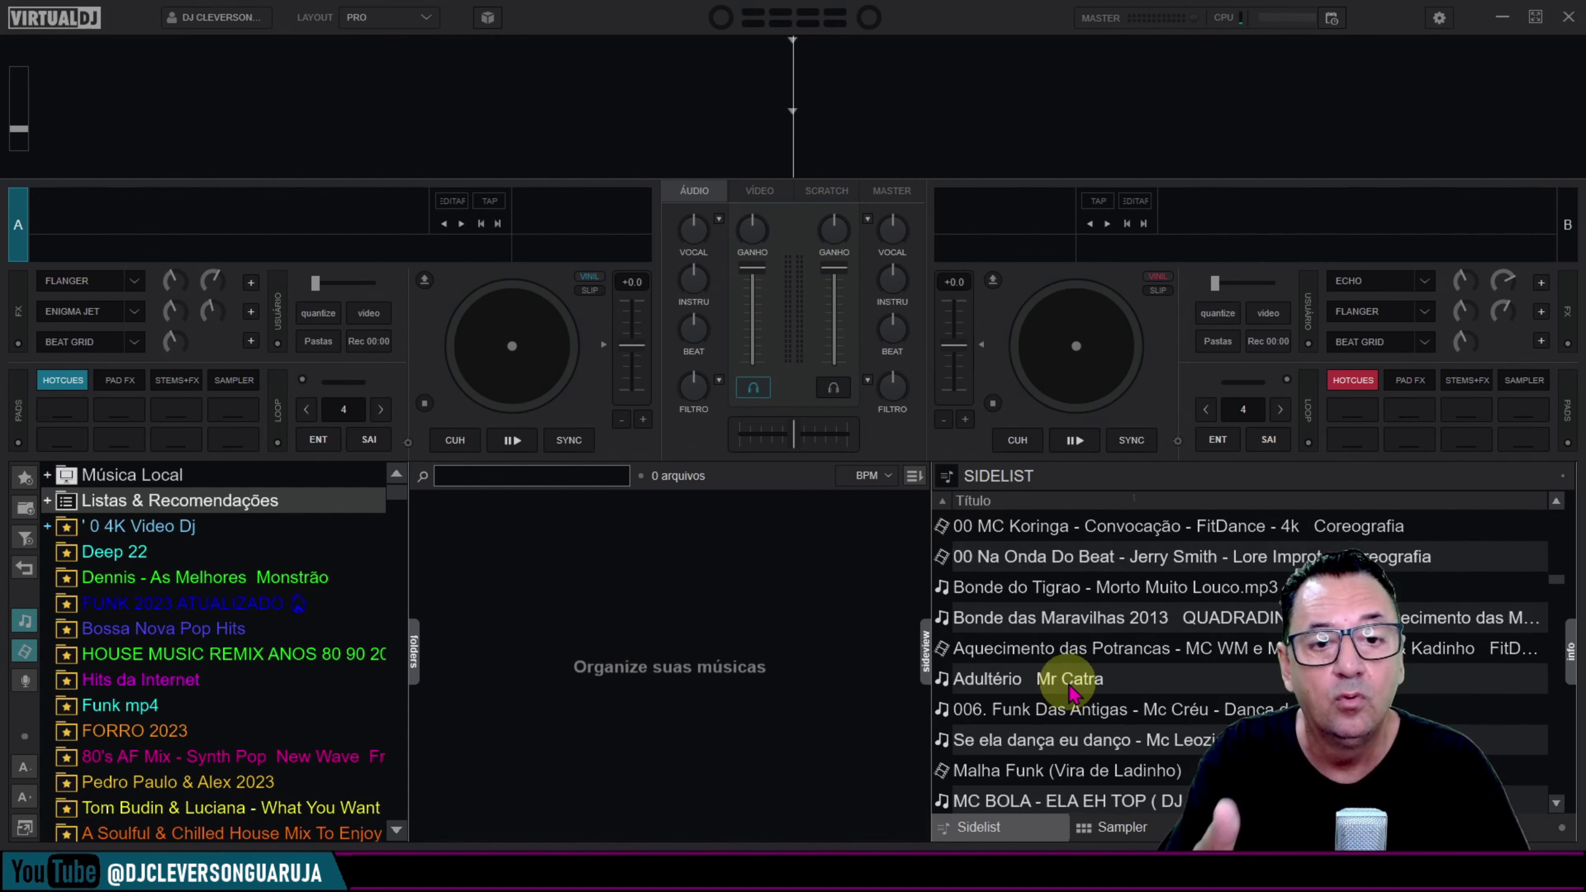
scroll(1070, 690, down, 2)
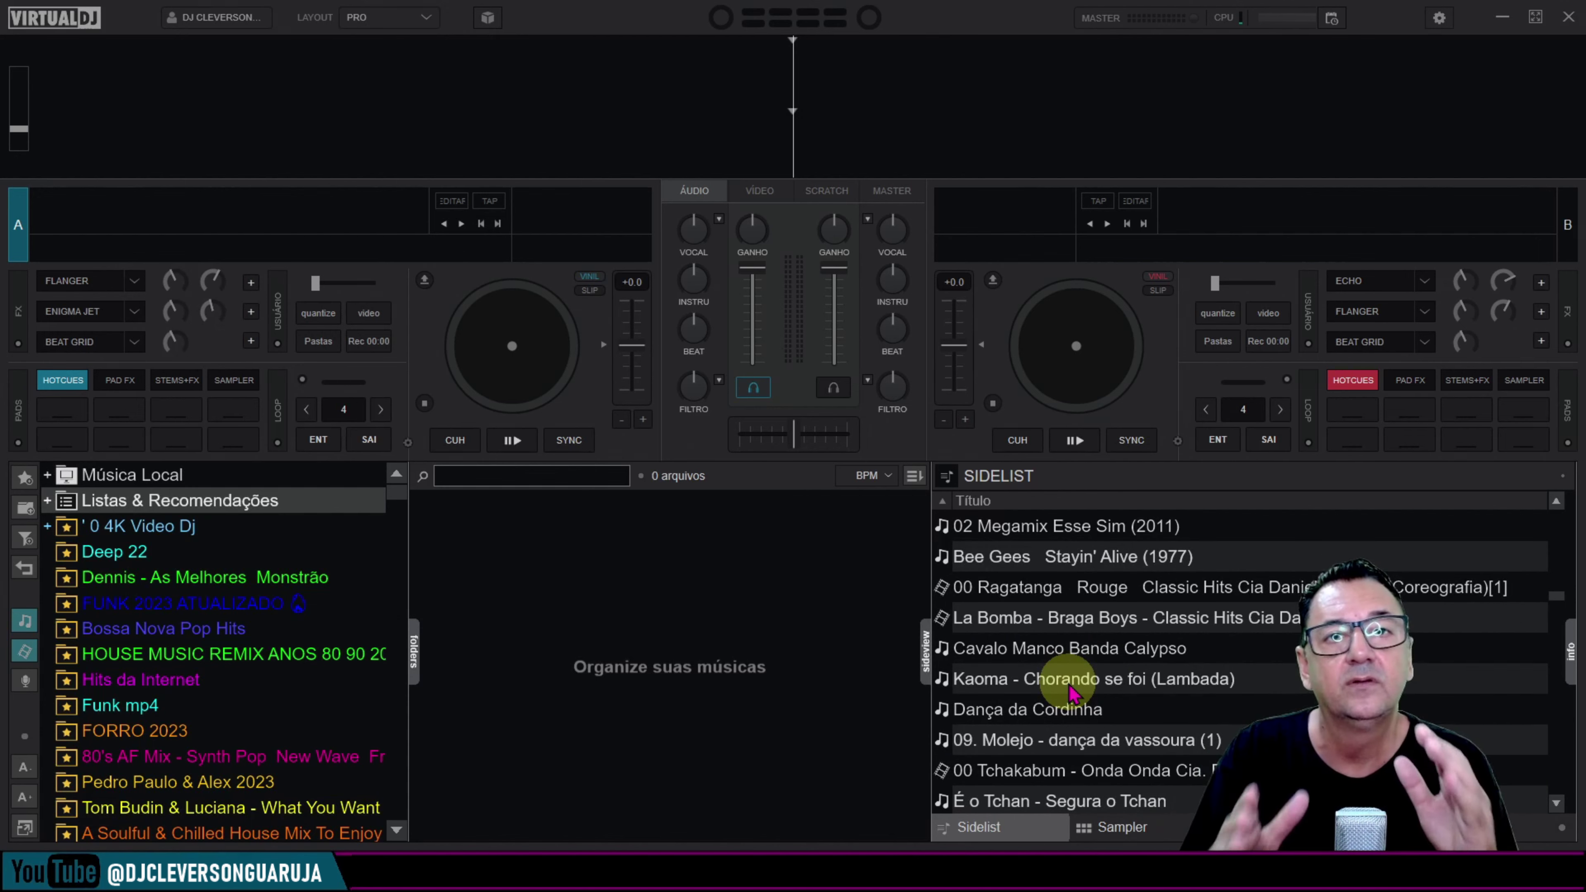
scroll(1070, 691, down, 5)
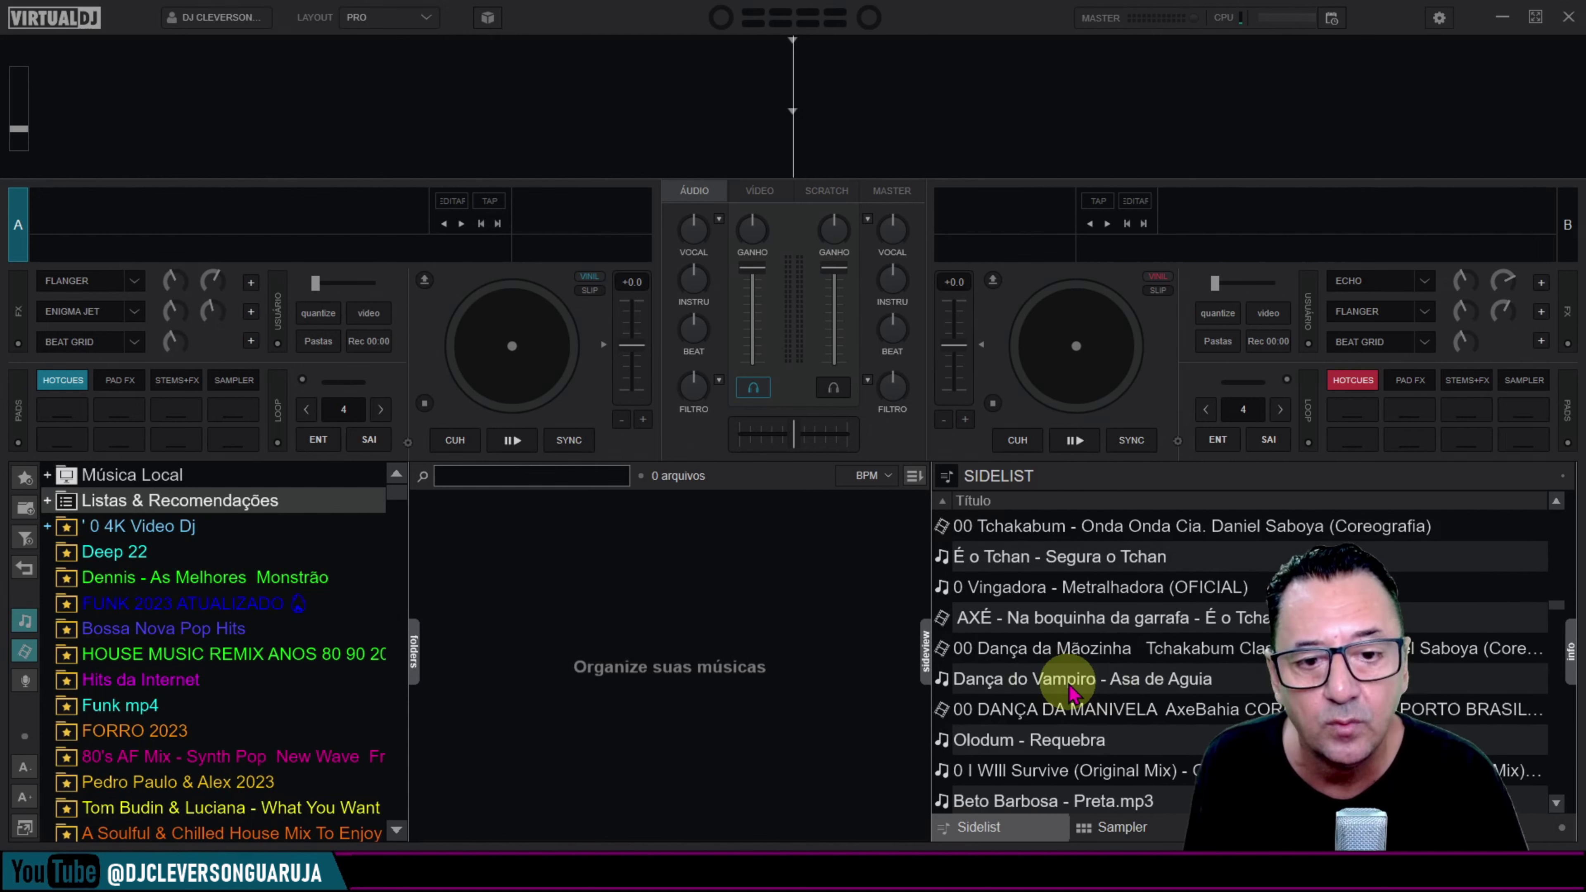
scroll(1070, 687, down, 6)
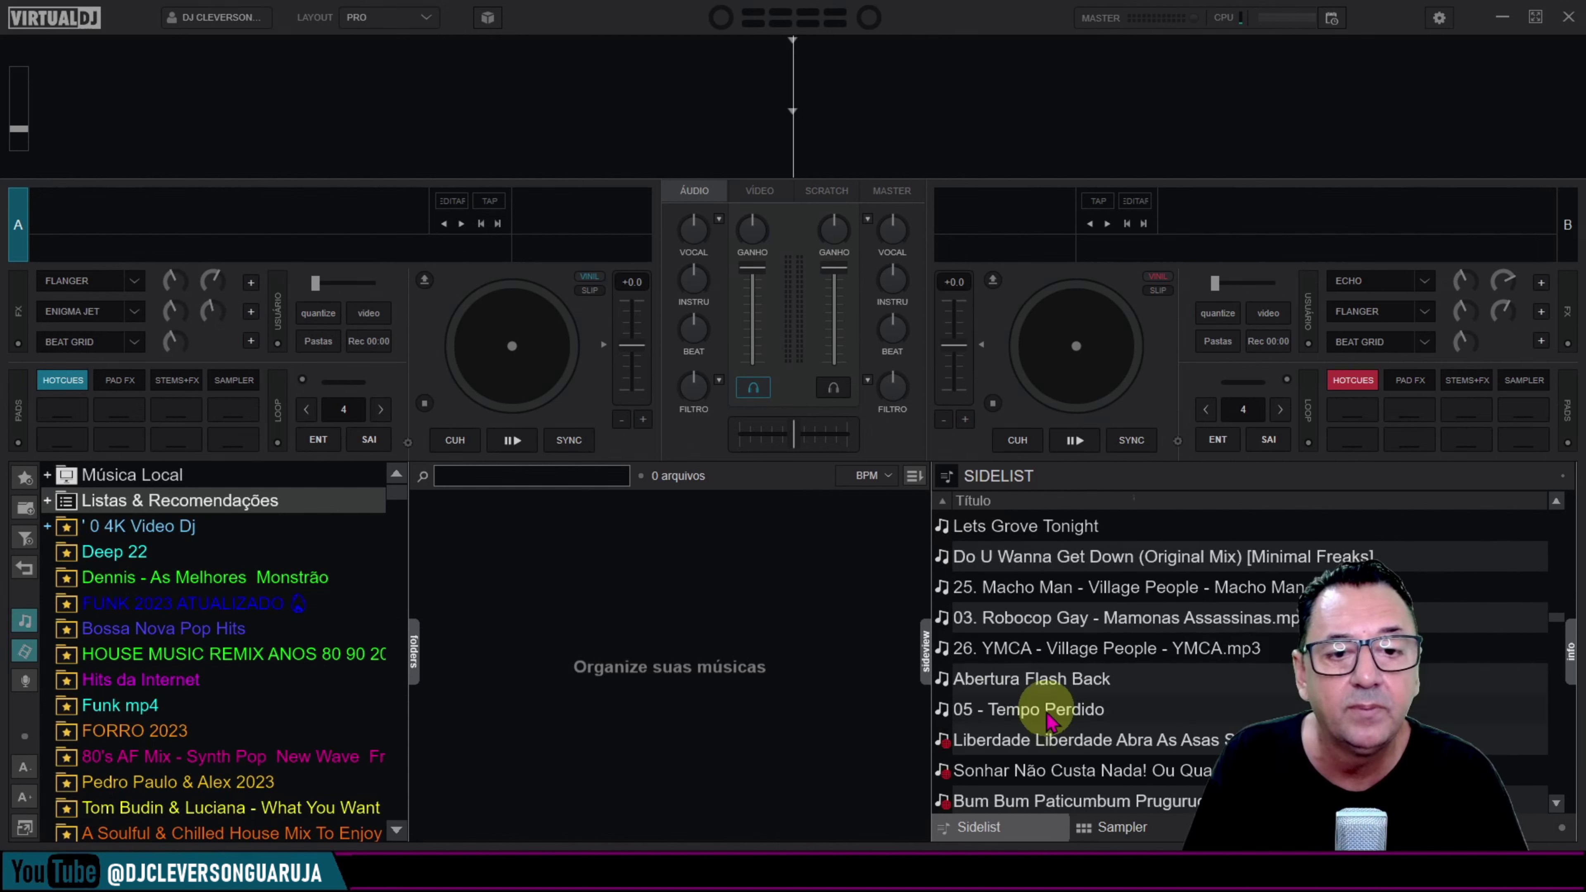
scroll(1047, 725, down, 7)
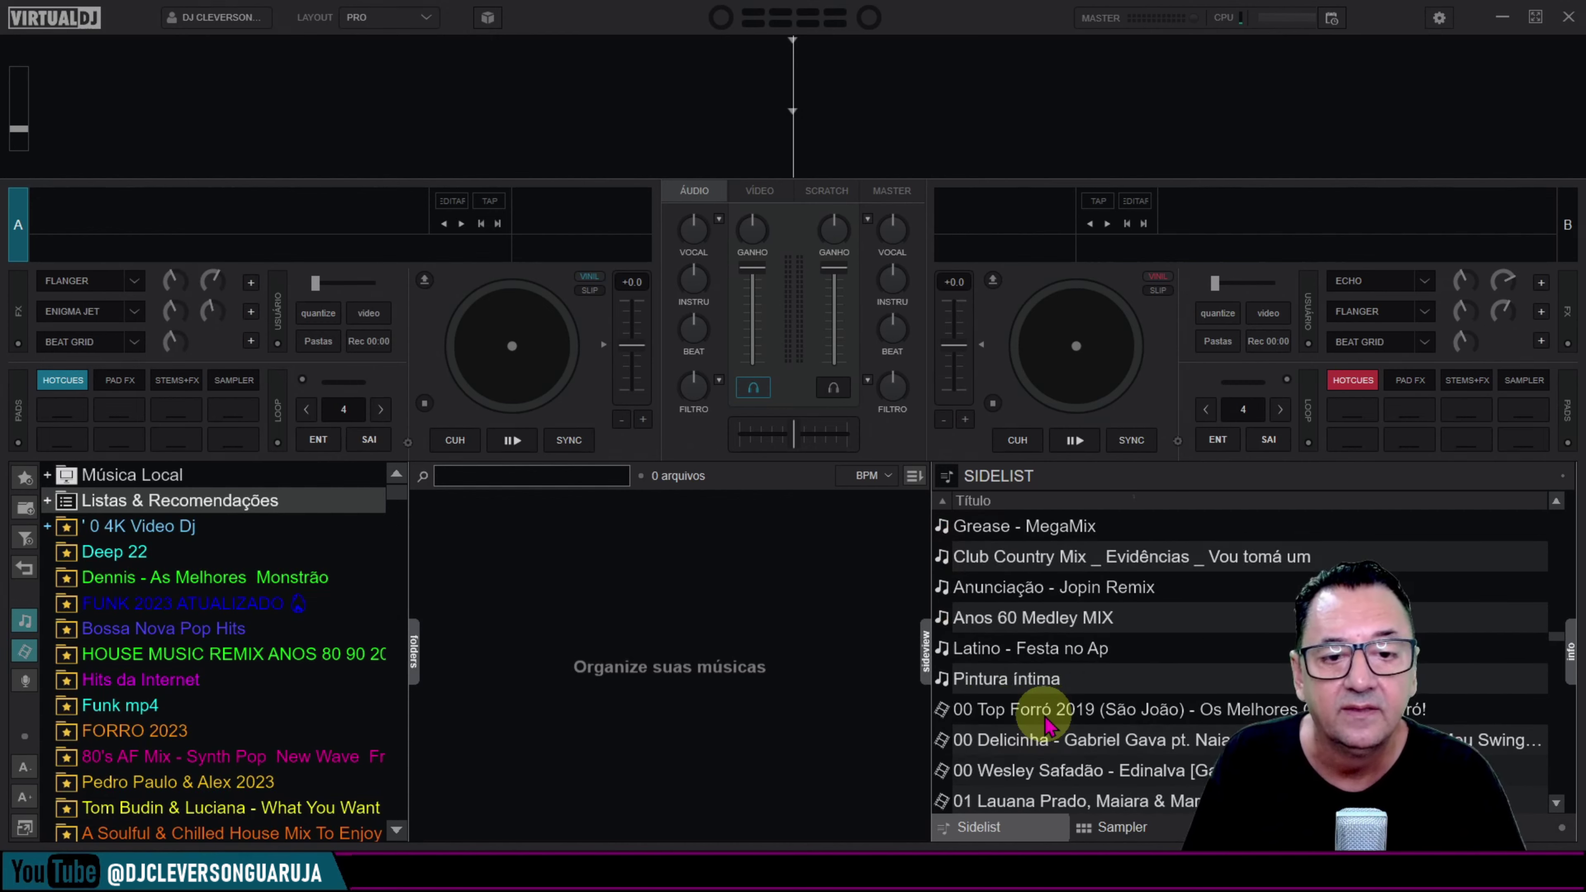
scroll(1048, 724, down, 10)
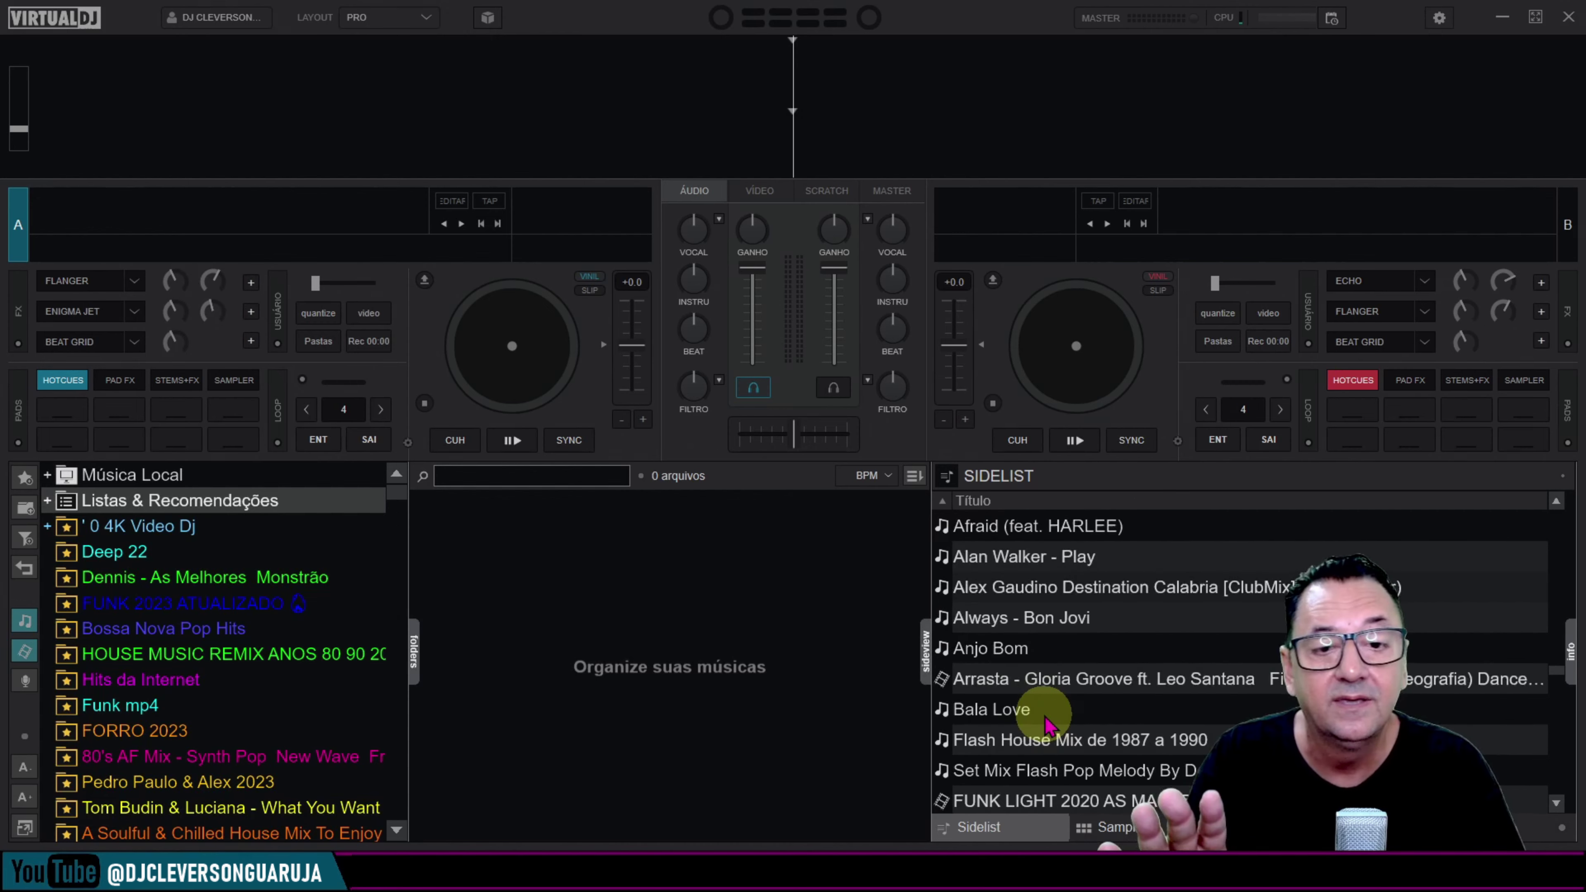
scroll(1048, 725, down, 12)
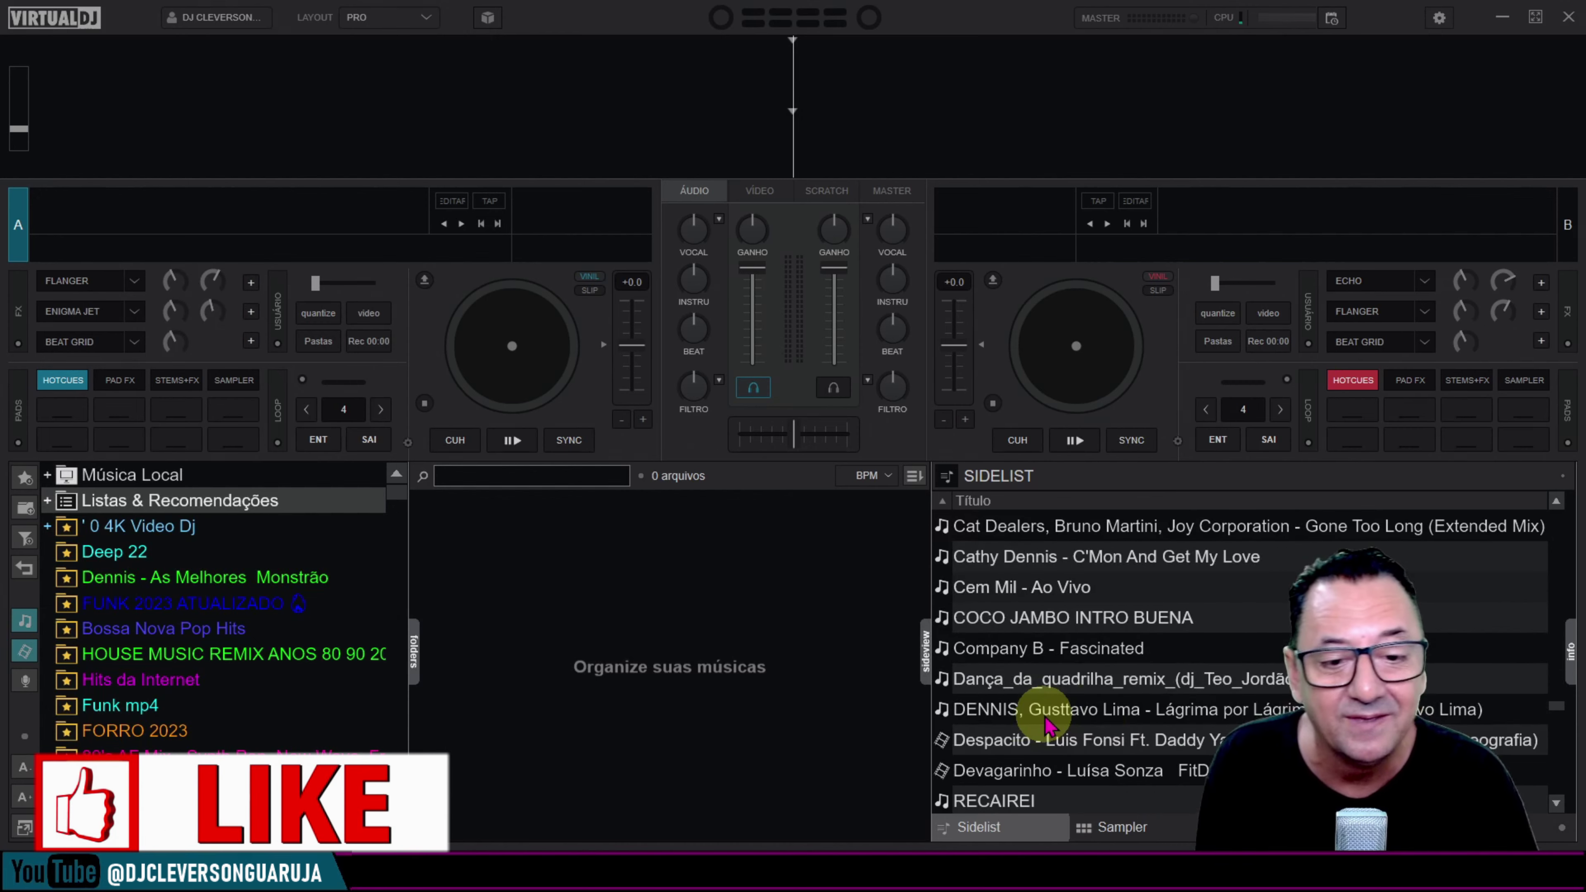
scroll(1048, 725, down, 8)
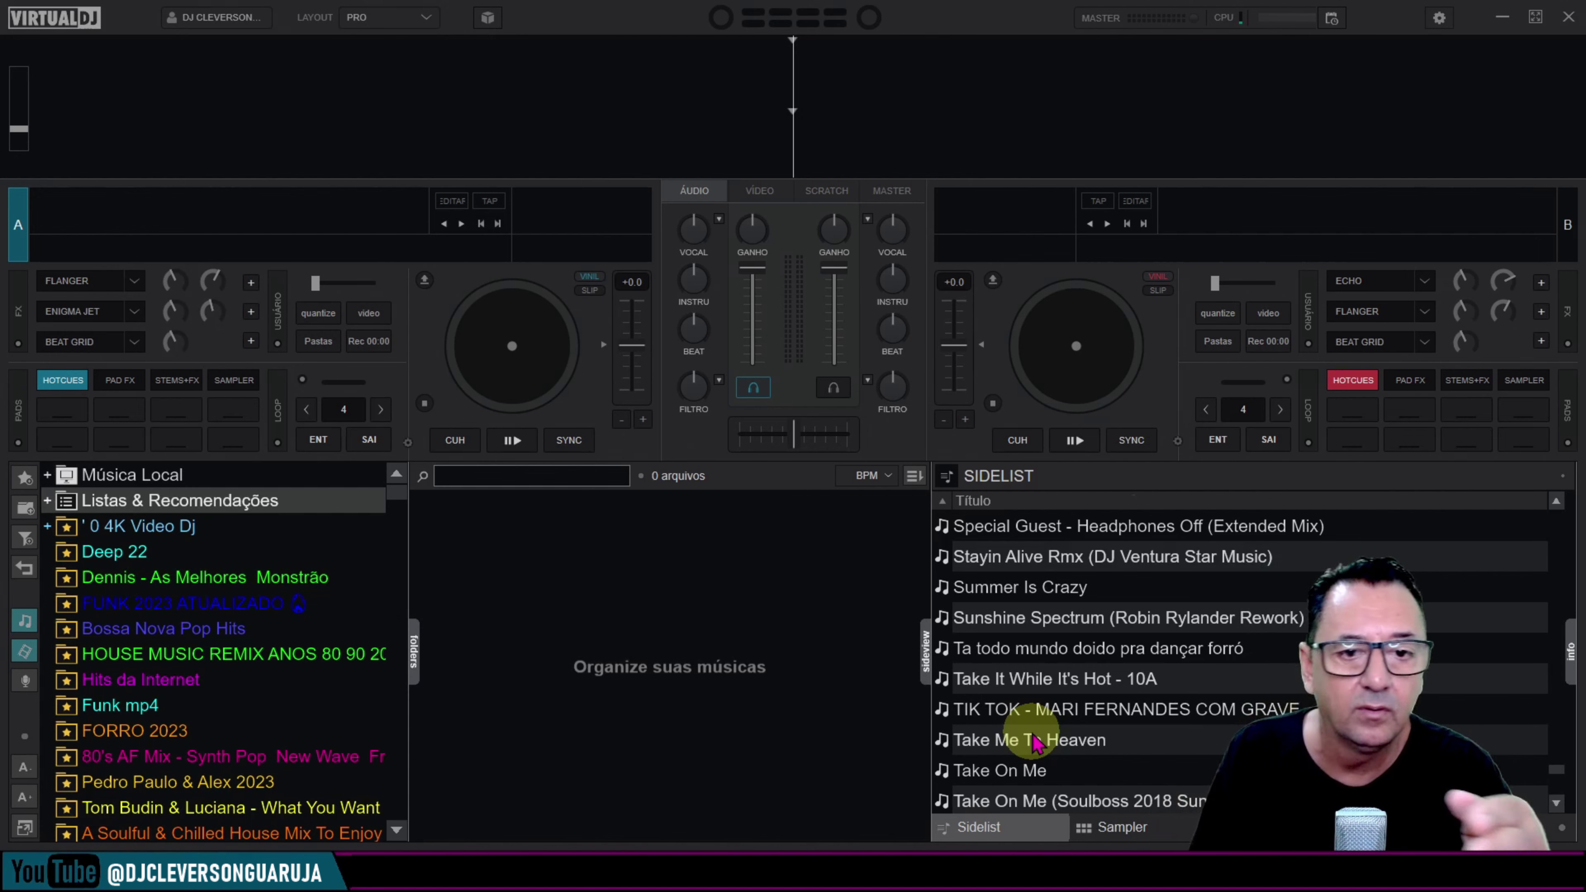
scroll(1033, 743, down, 10)
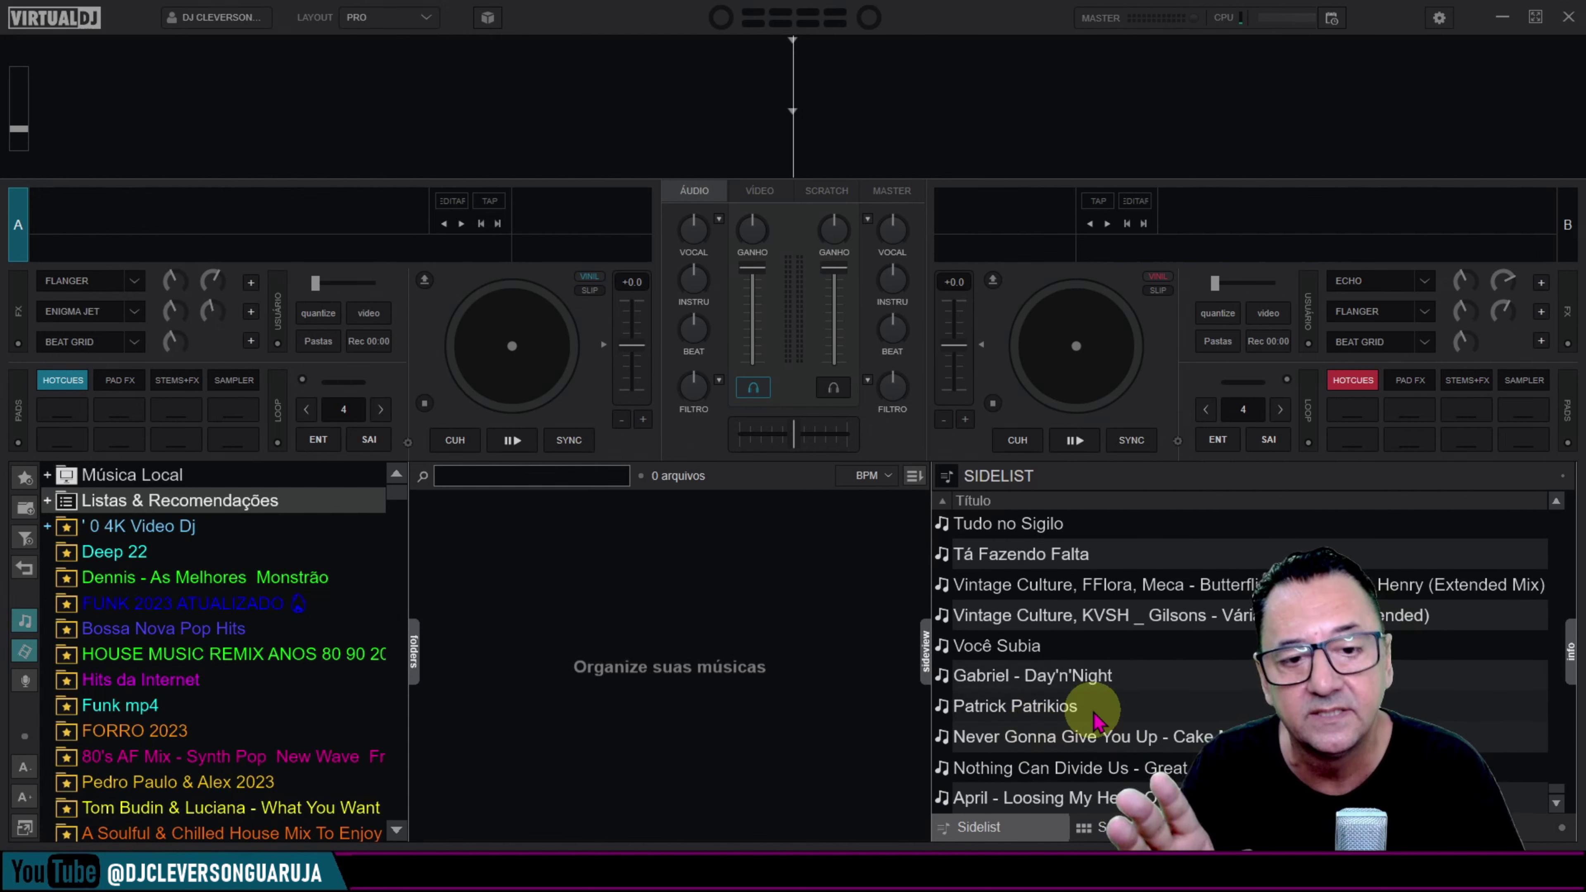
scroll(1110, 758, up, 10)
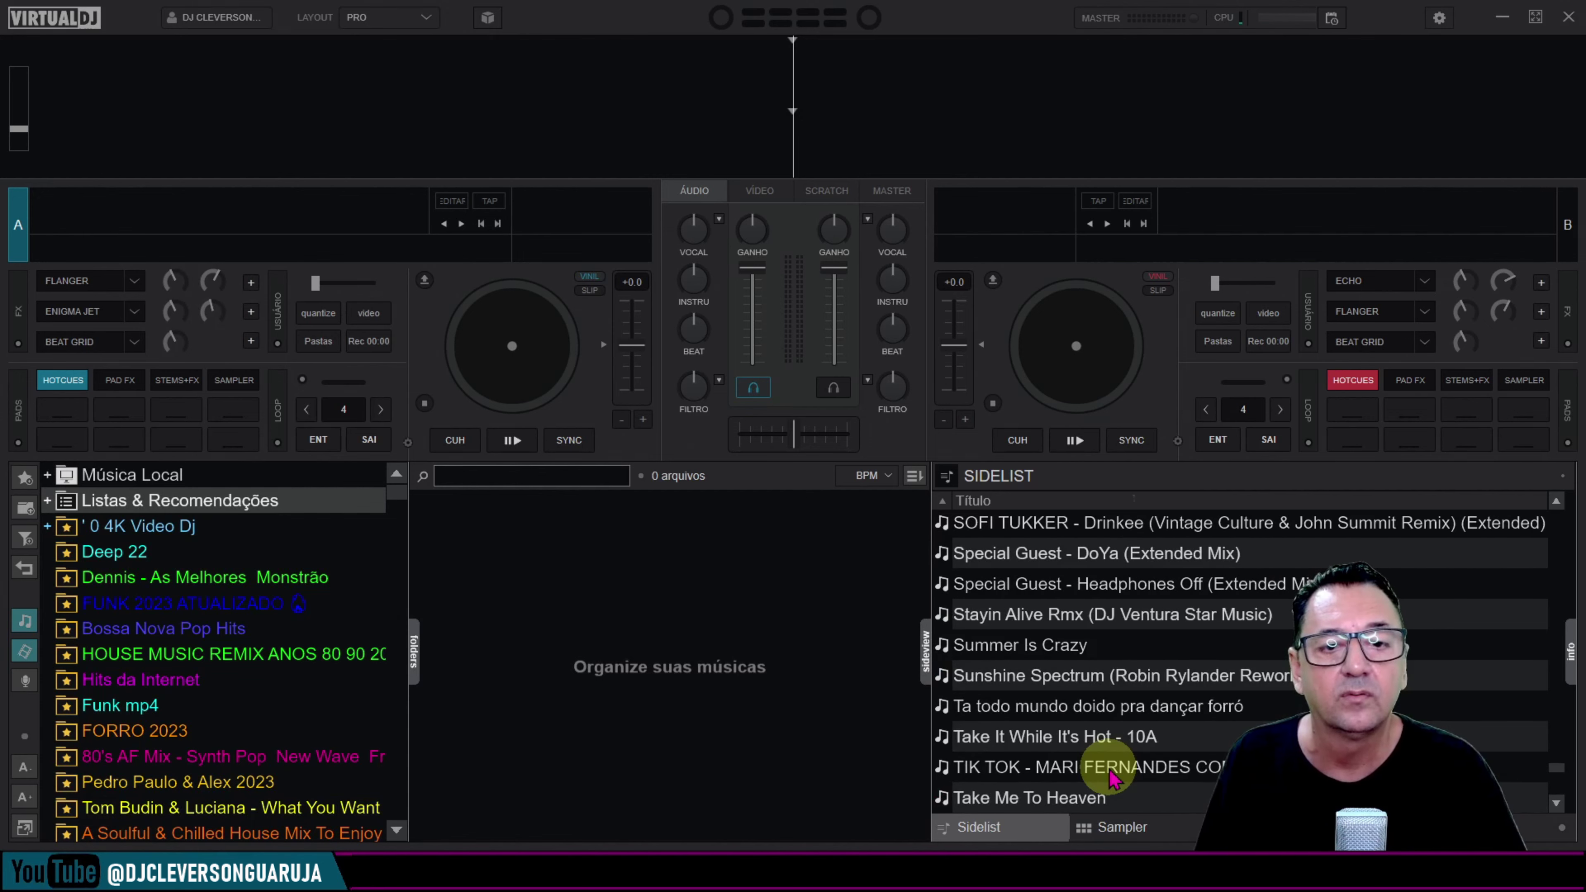
scroll(1111, 775, up, 10)
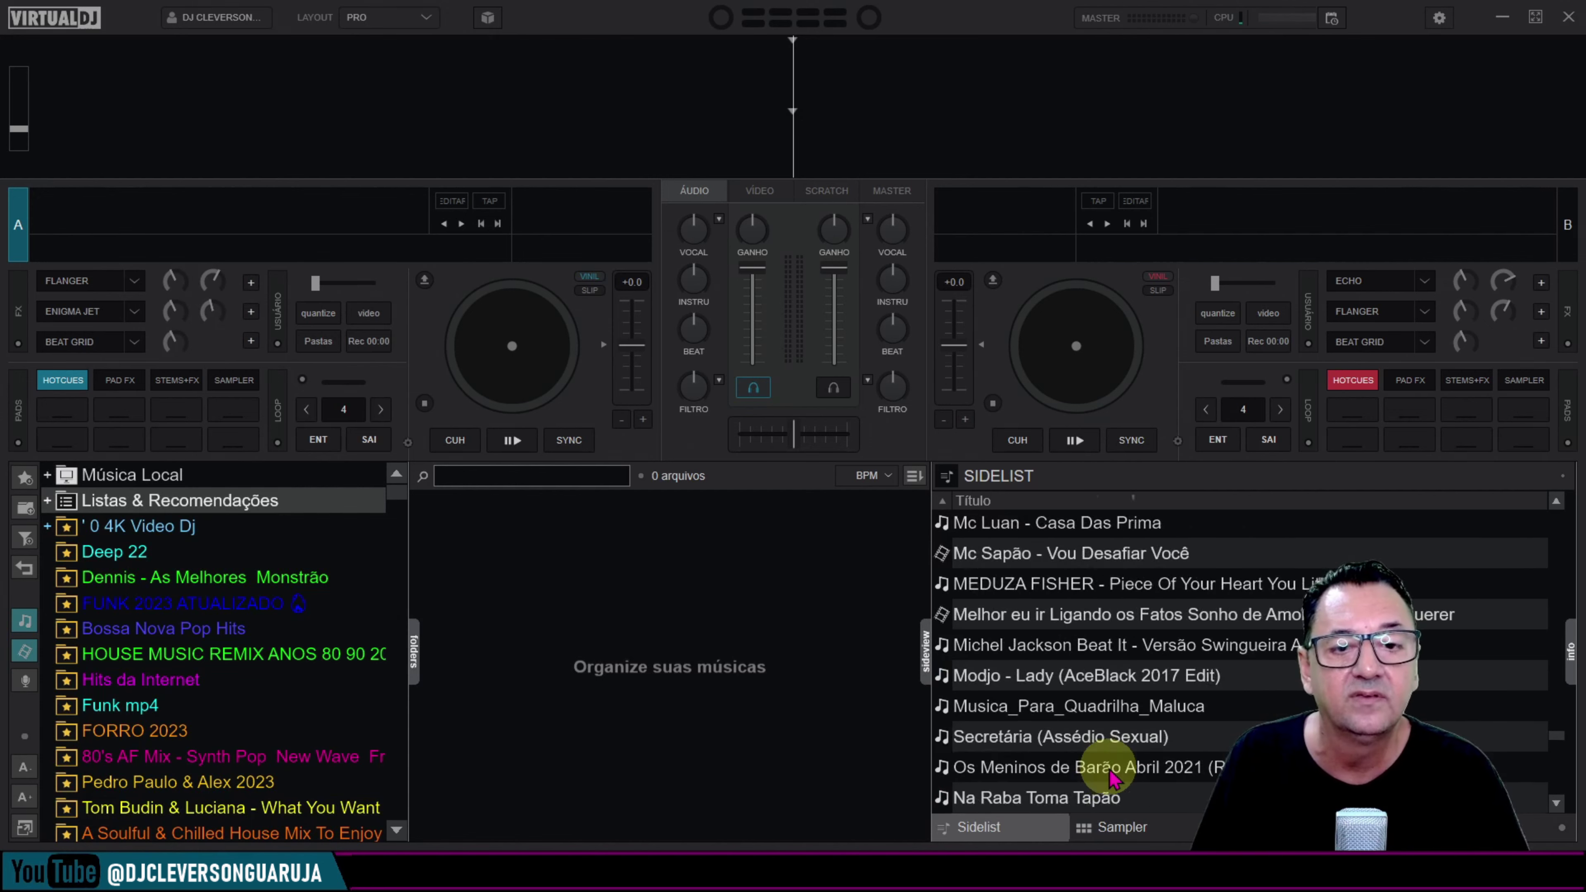
scroll(1111, 776, up, 10)
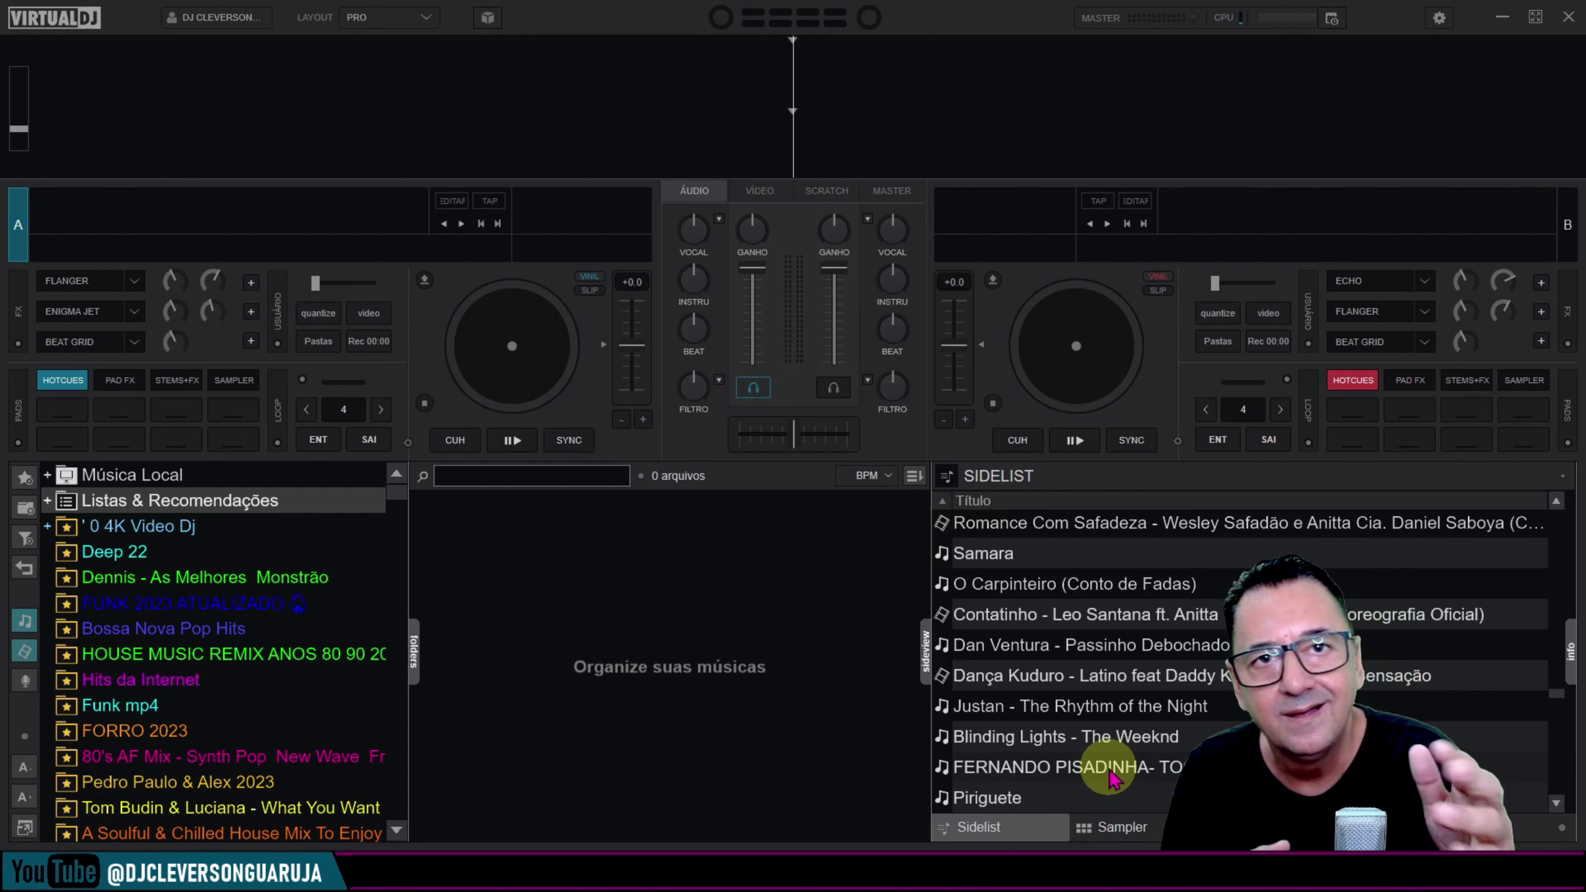
scroll(1110, 775, up, 10)
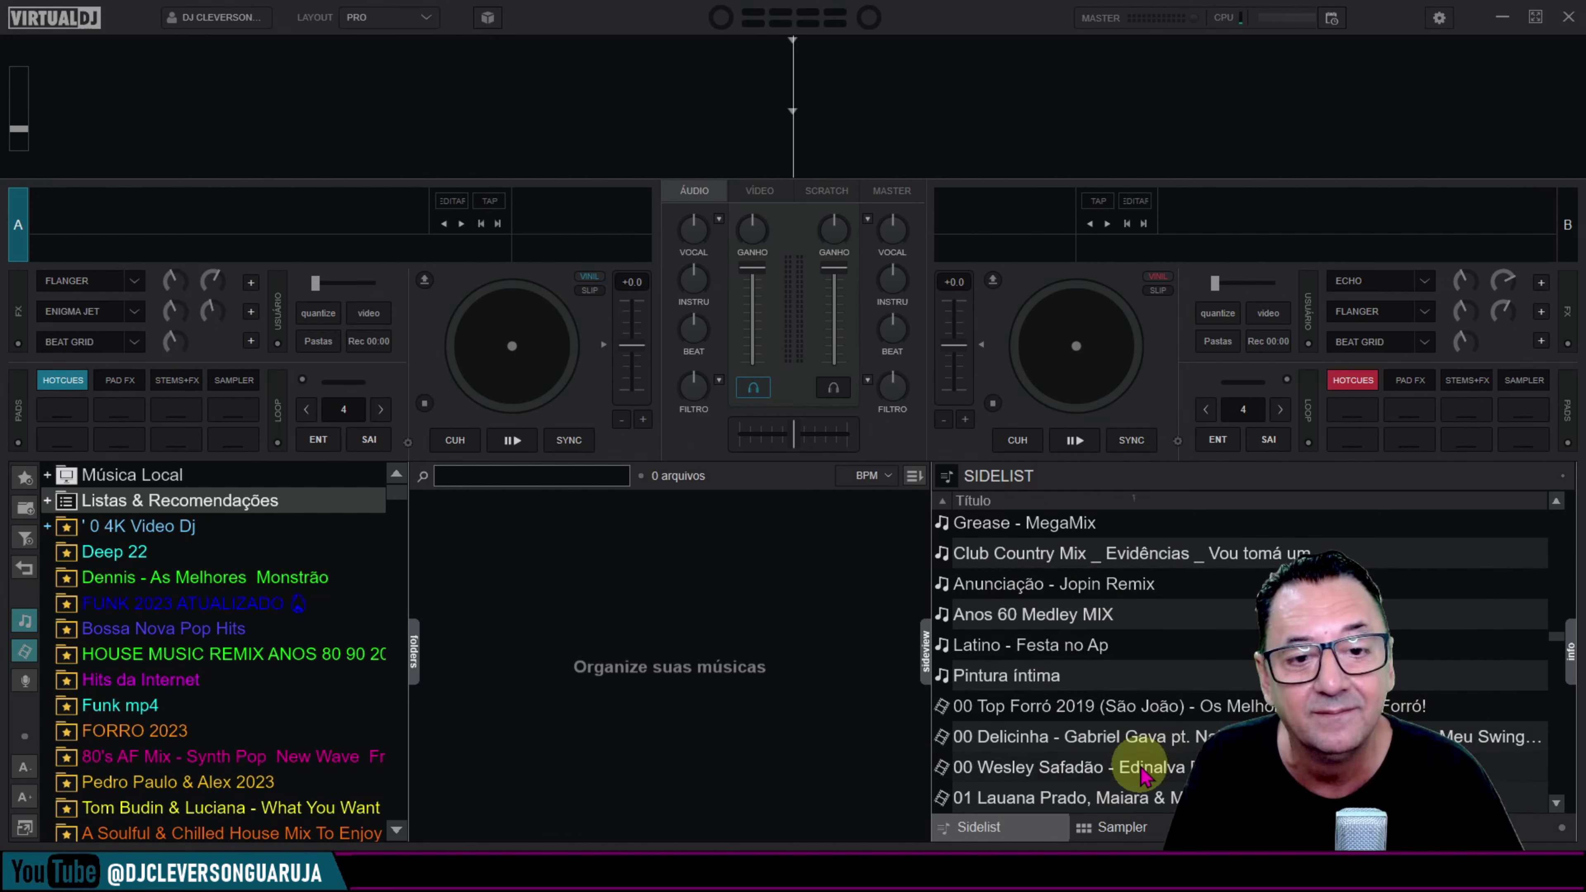
scroll(1036, 812, up, 2)
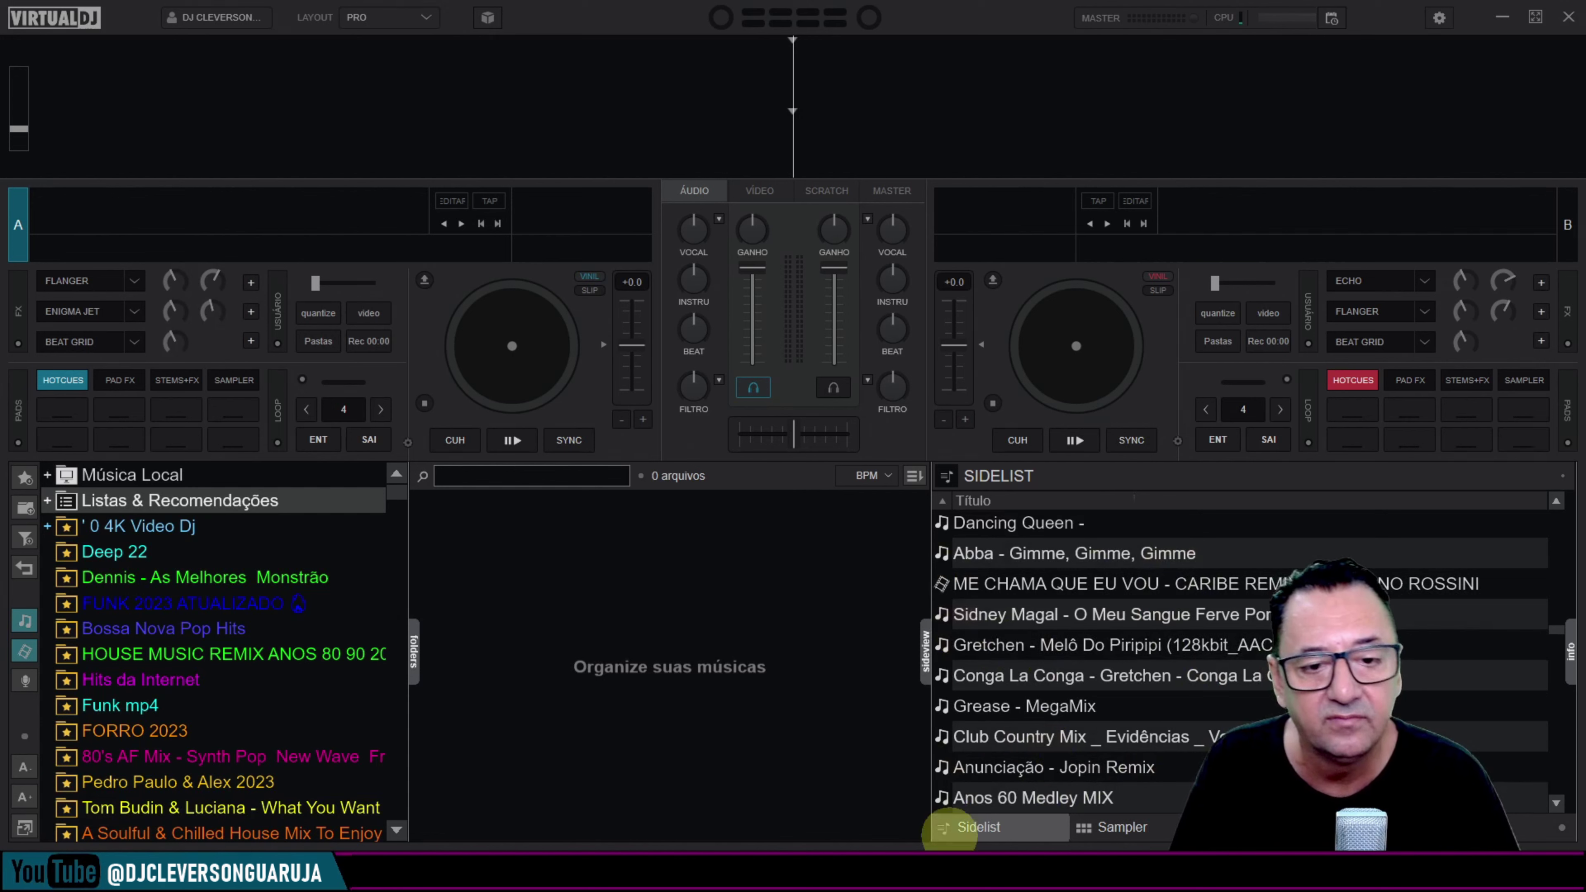
Step: View the Sampler and Automix contents of the side view, and return to the Sidelist
click(1114, 831)
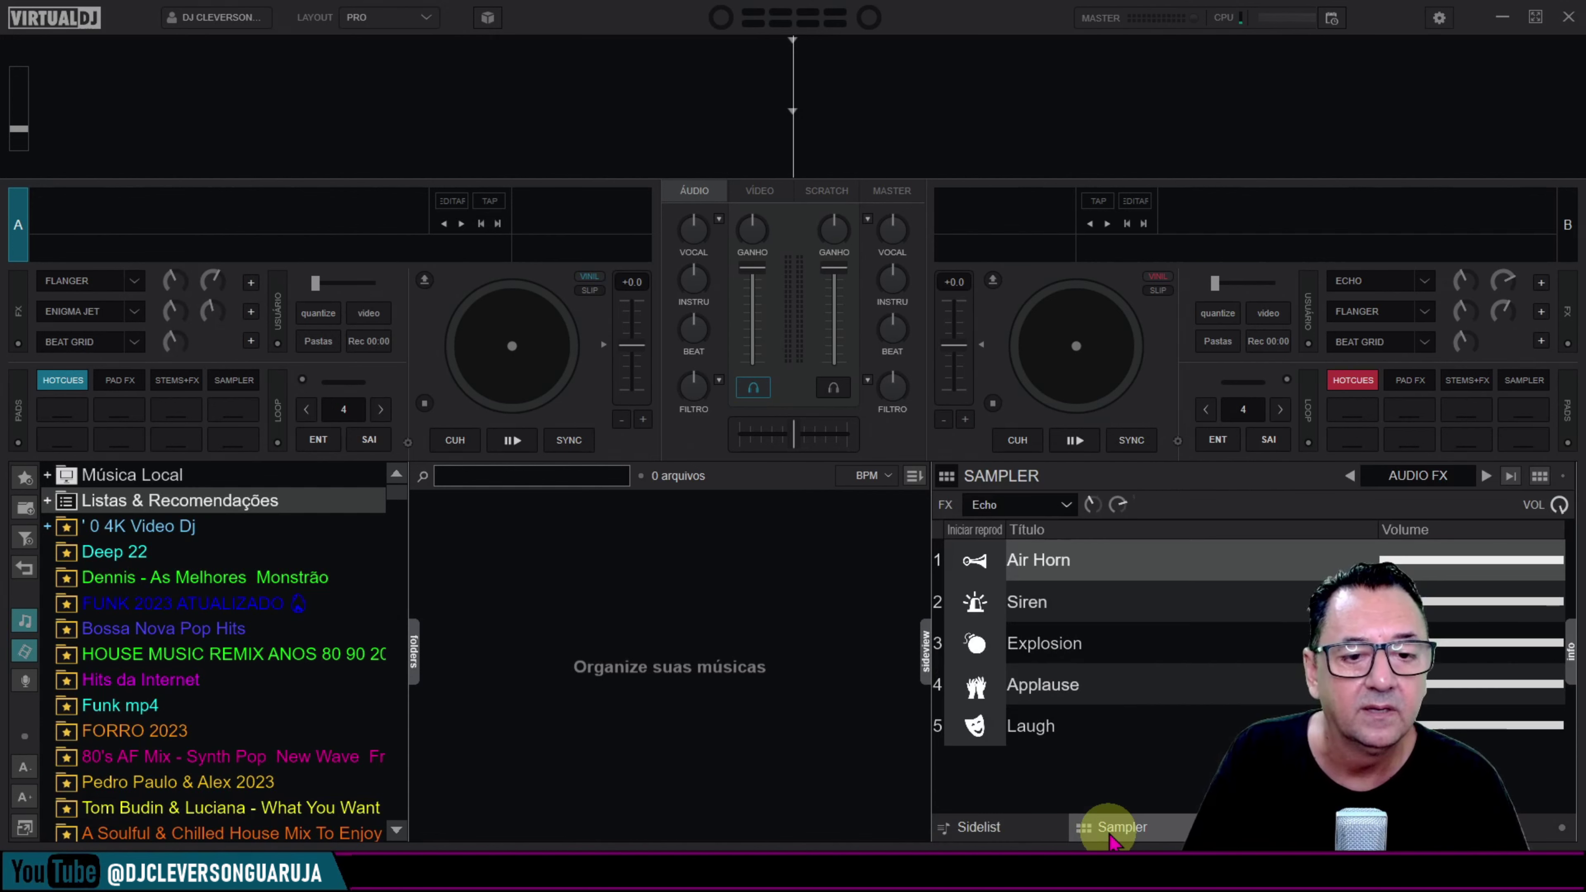
click(1249, 826)
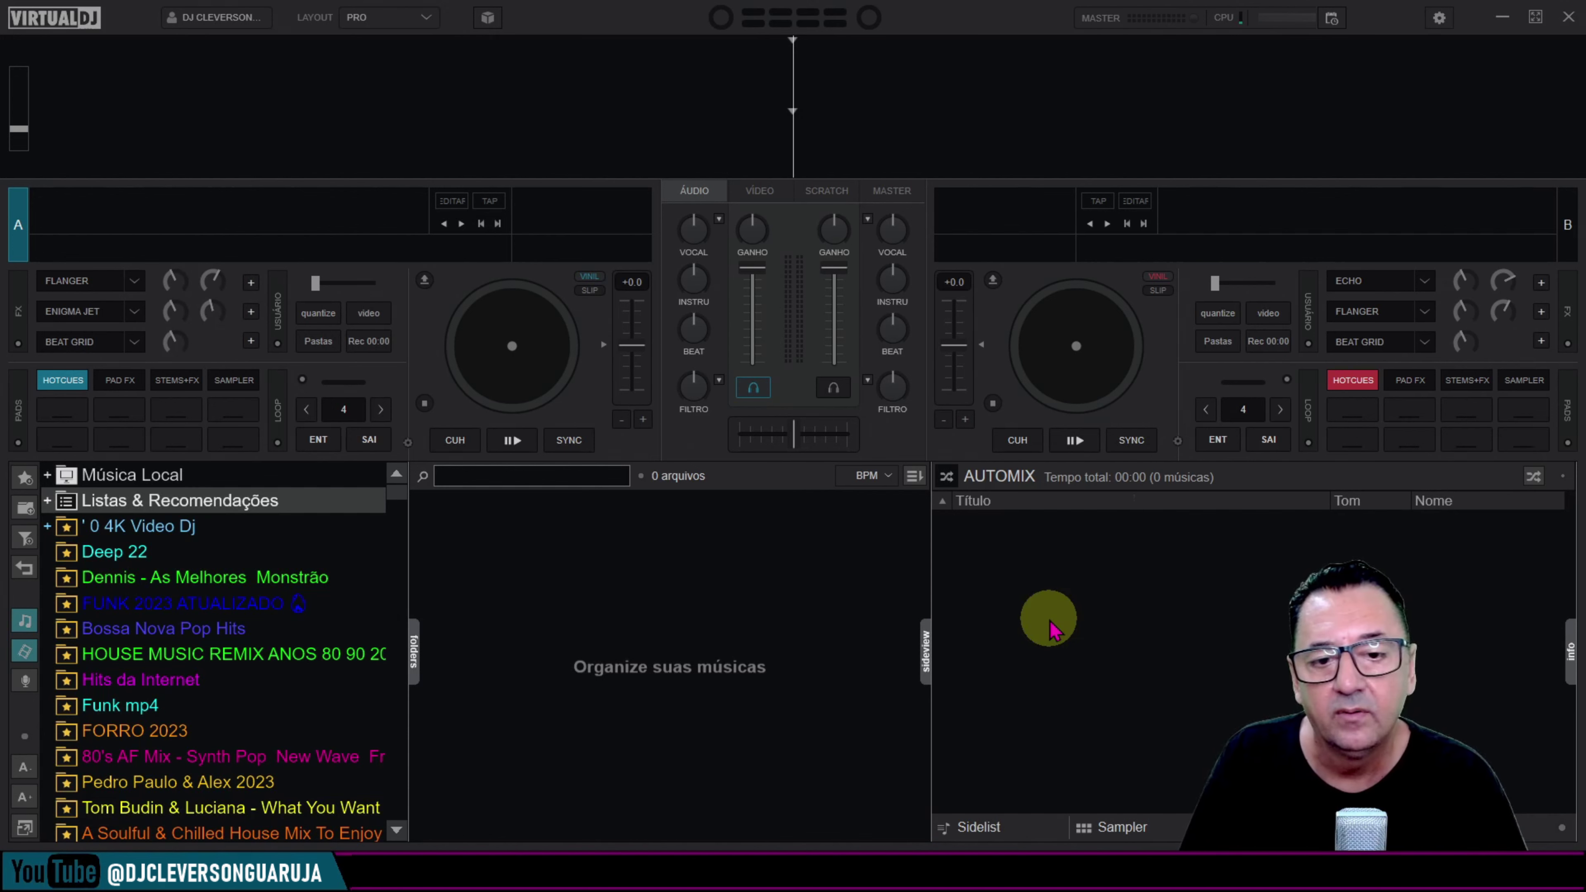
click(978, 828)
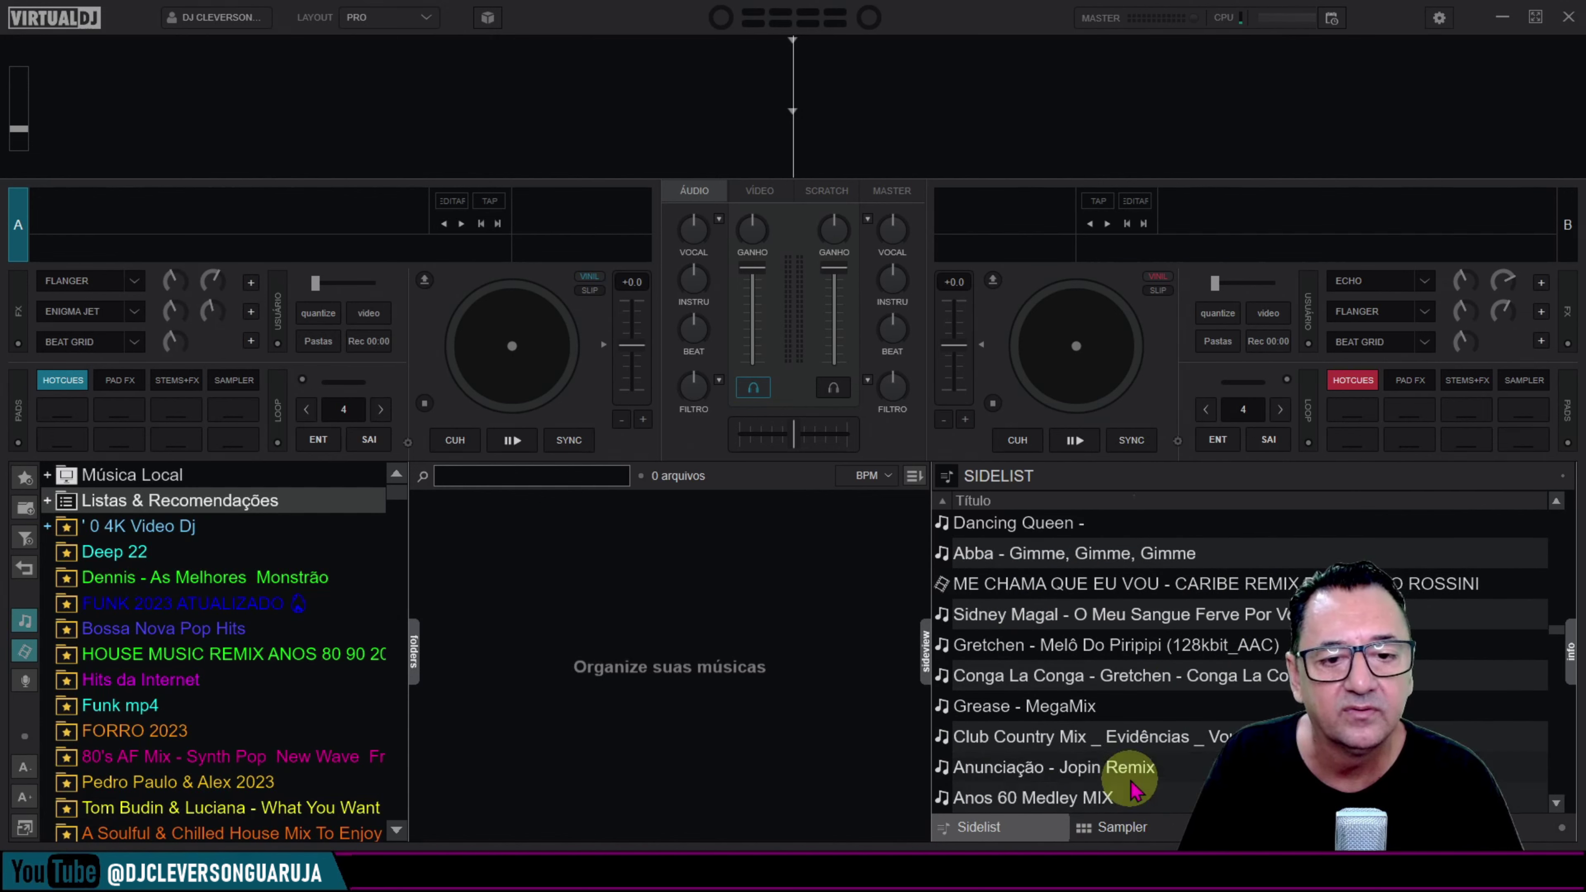
Step: Select all tracks in the Sidelist and add them to the Automix list
click(1101, 779)
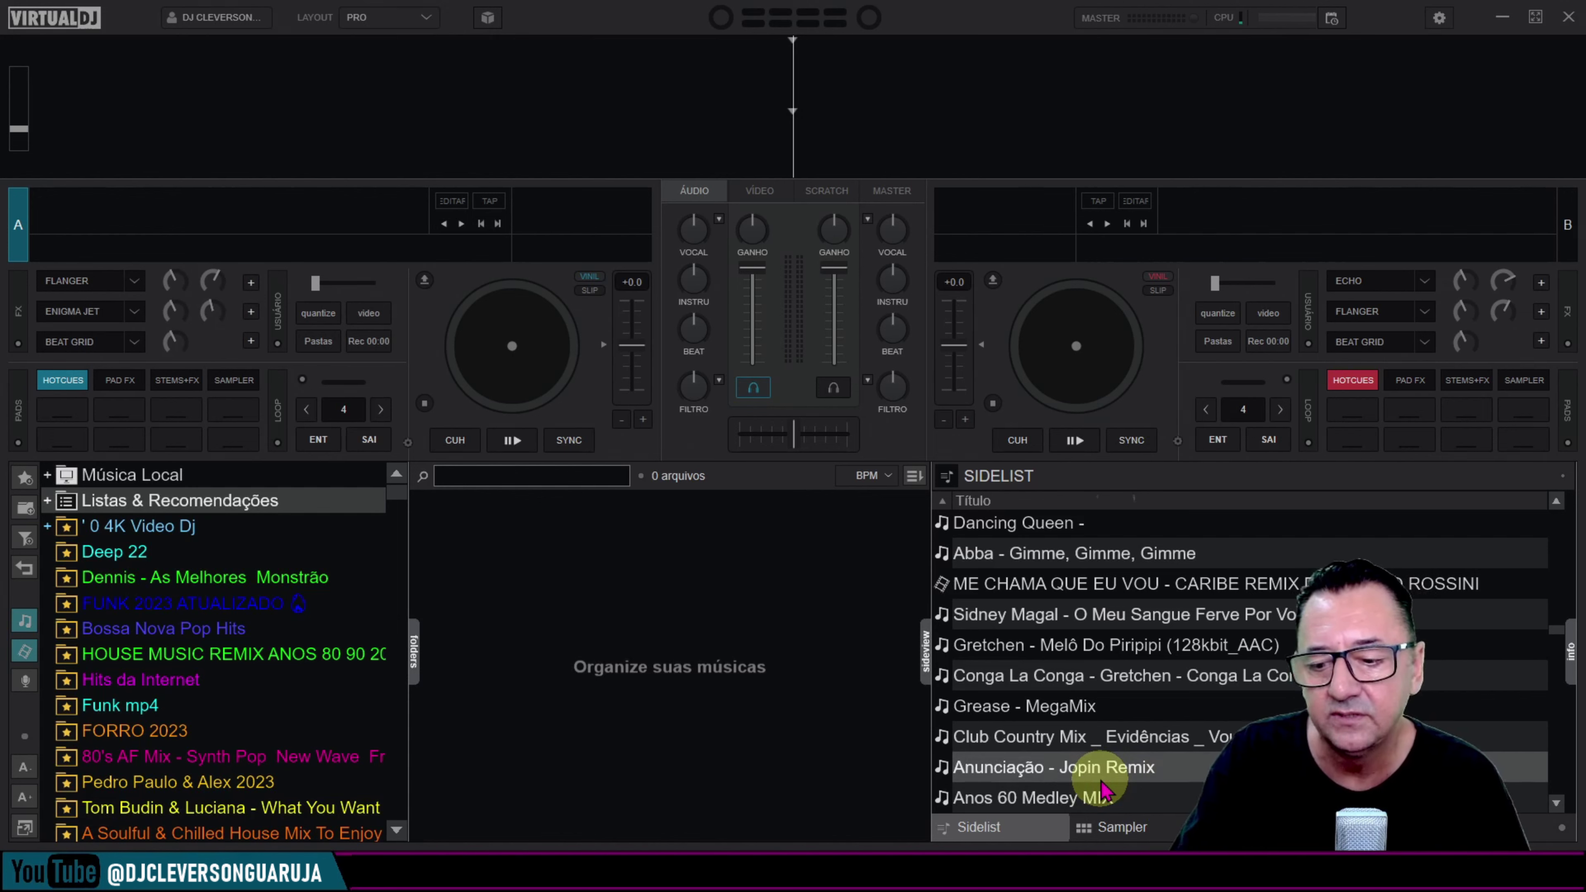
key(ctrl+a)
drag(1102, 791, 1449, 650)
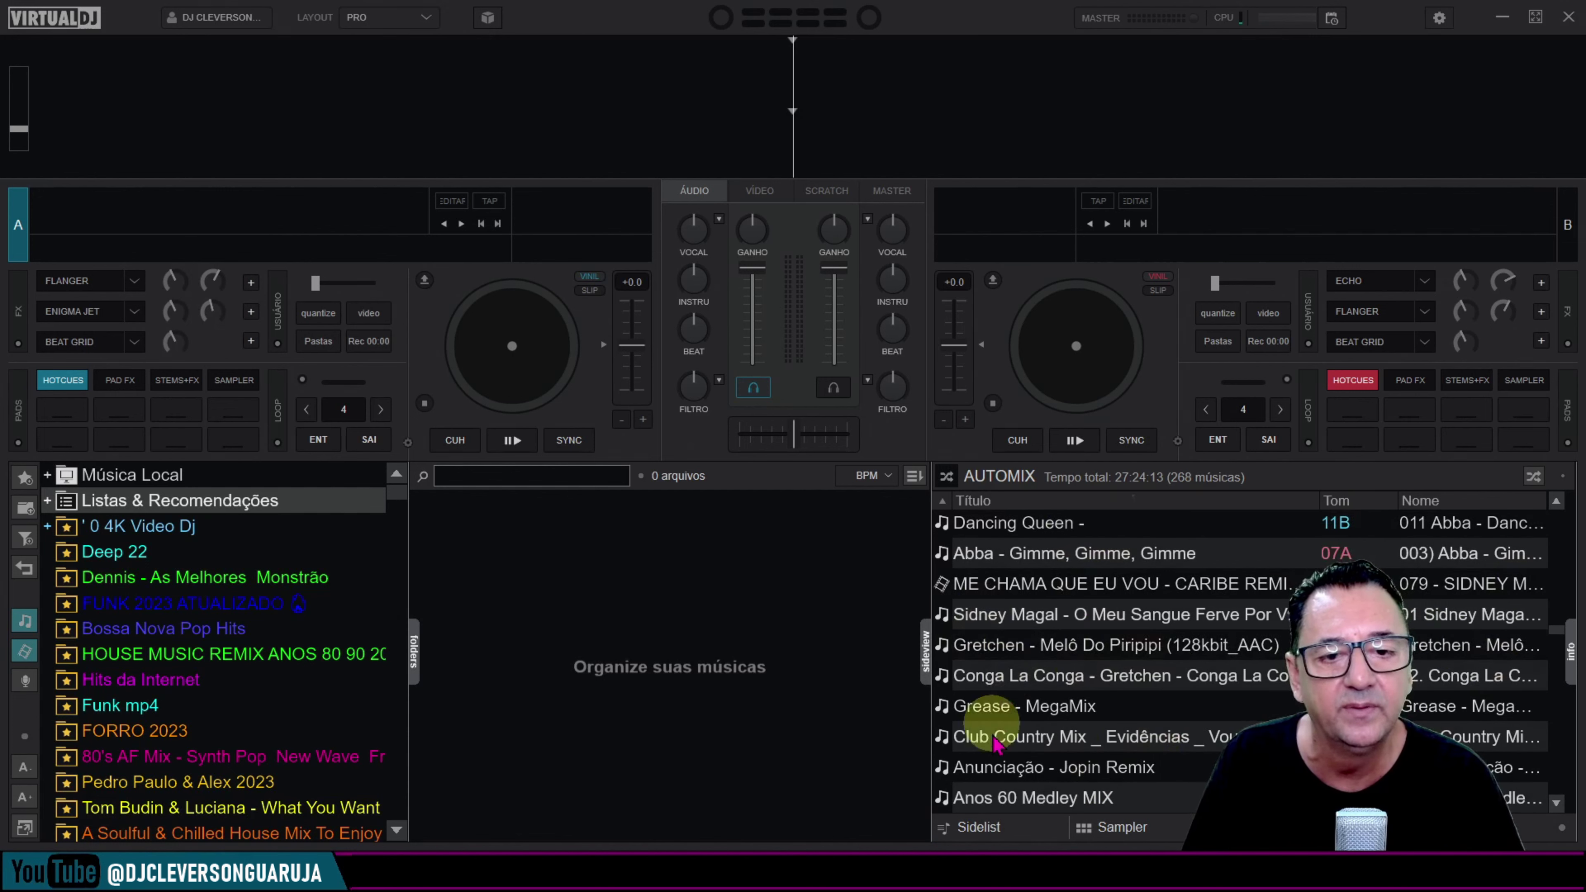
Step: Examine the tracks in the Automix list and switch between the side view's lists to compare them
click(1062, 619)
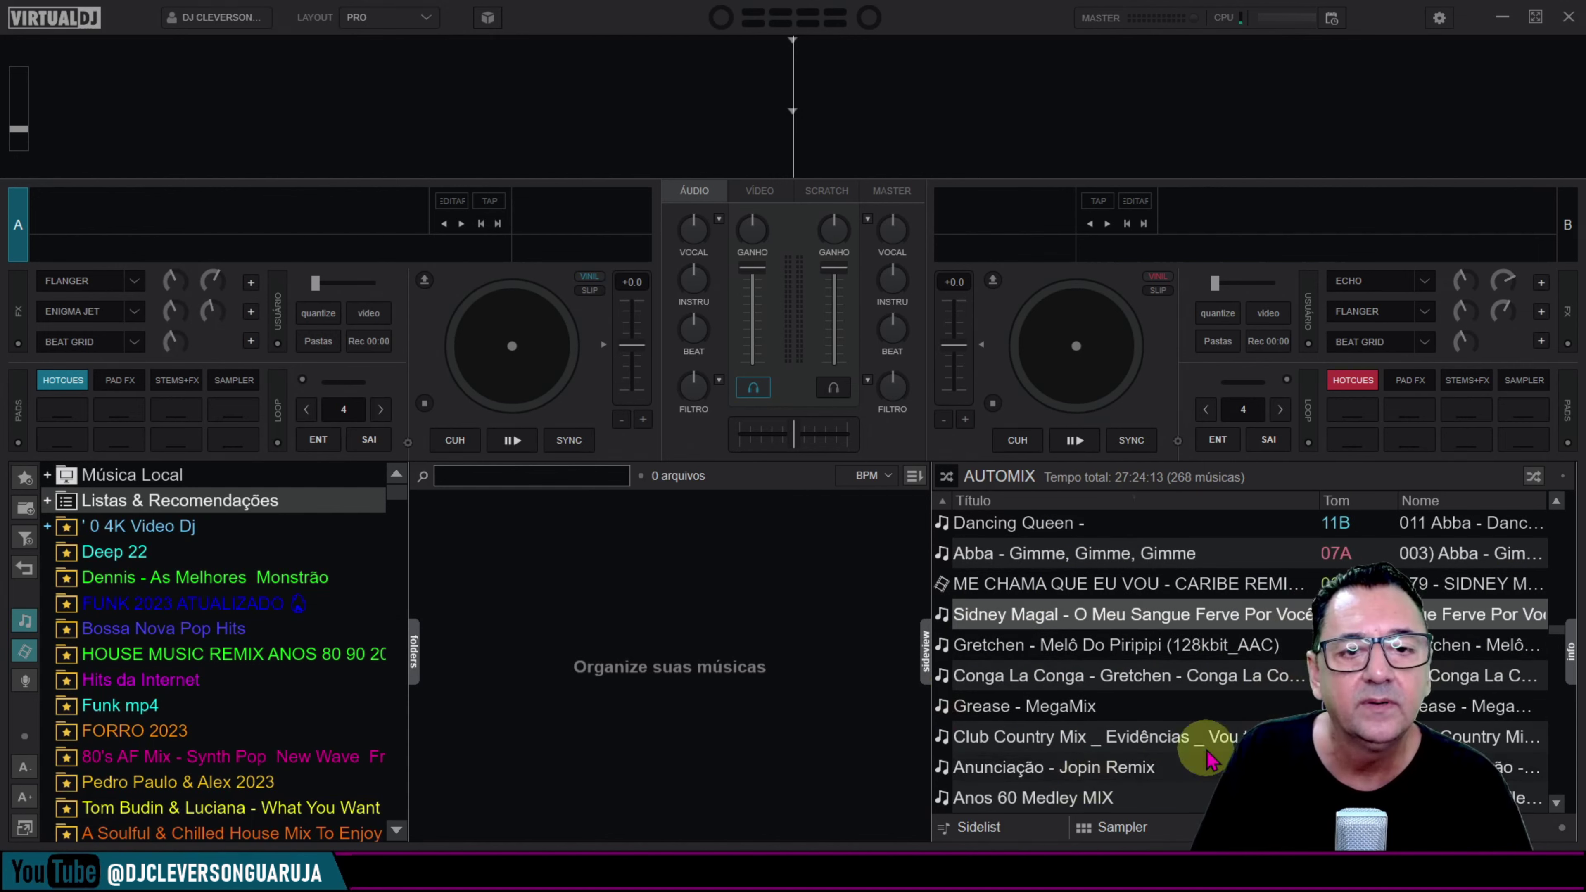
scroll(1217, 688, down, 2)
scroll(1273, 622, up, 3)
scroll(1280, 643, down, 5)
scroll(1279, 643, up, 4)
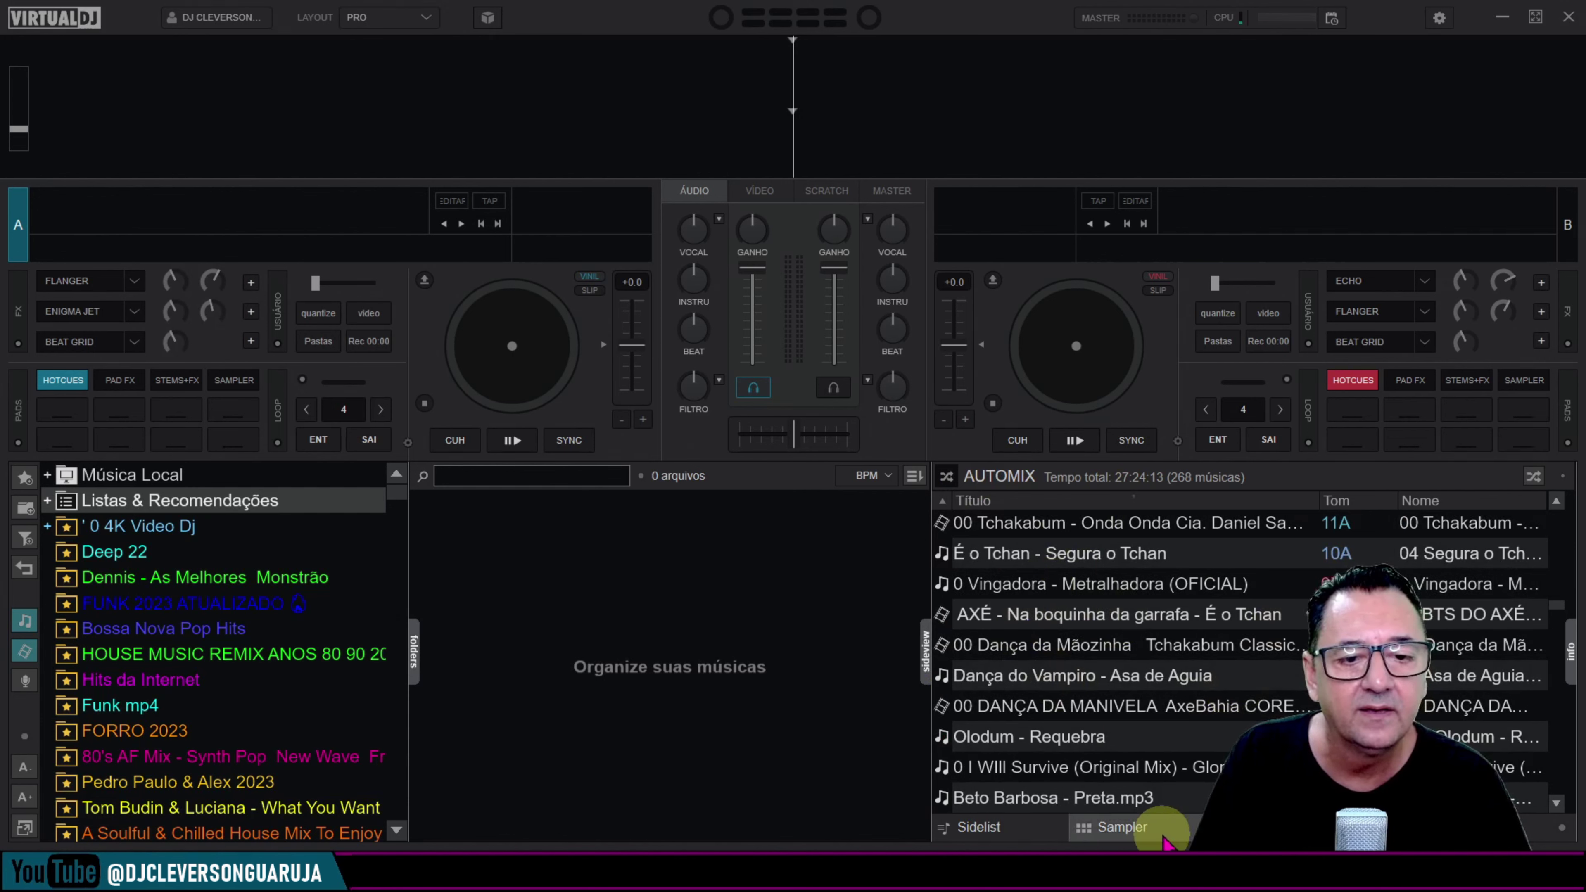
click(1094, 827)
click(1027, 830)
click(1028, 836)
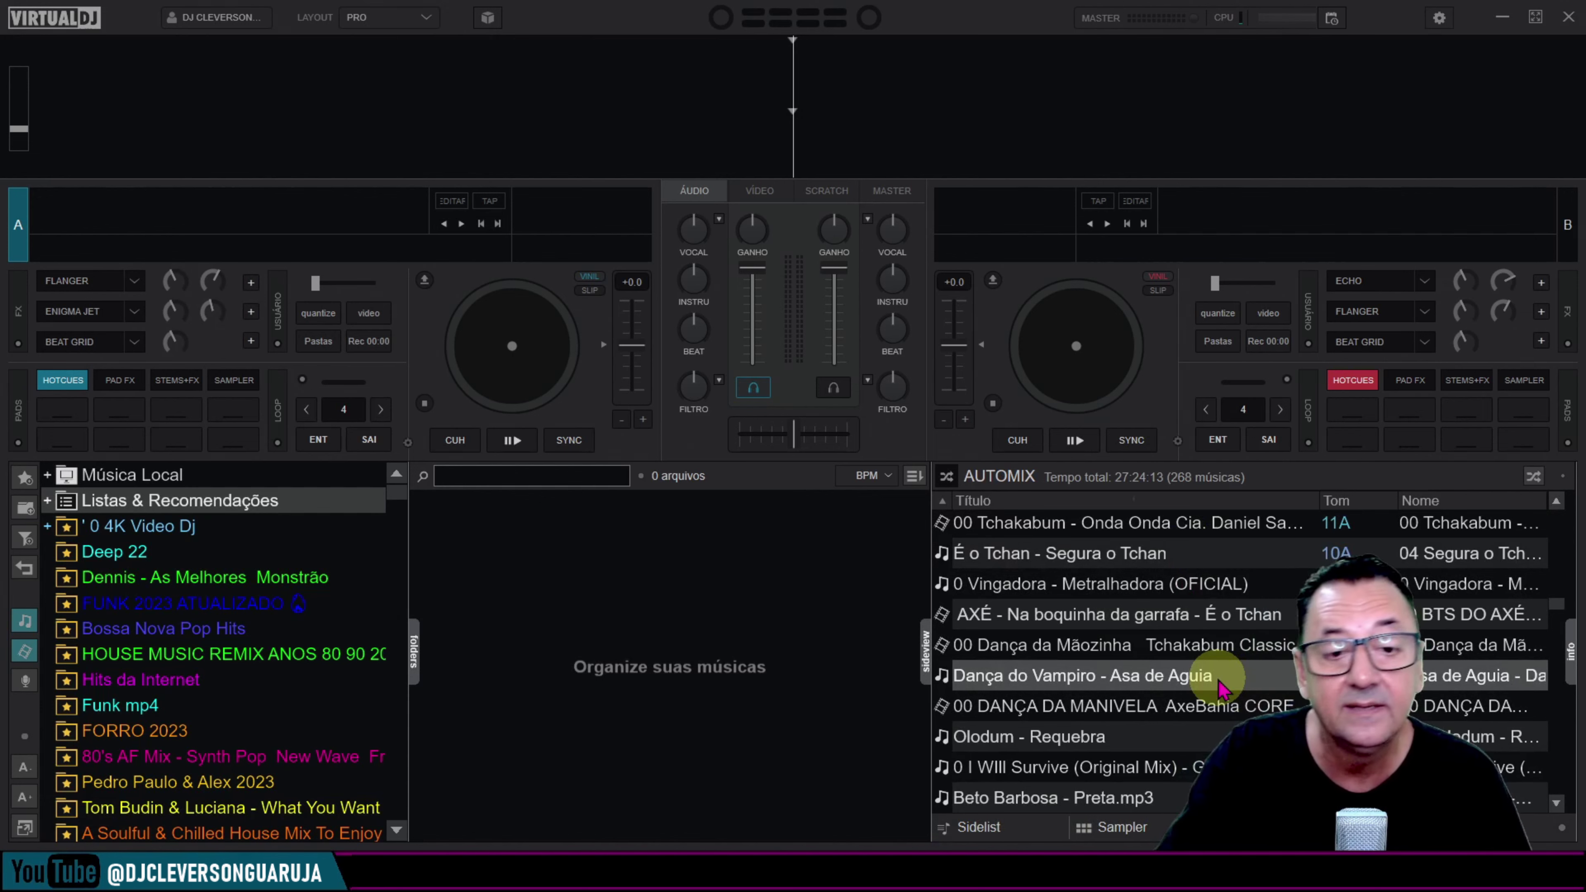
Step: Select all tracks in the Automix list and remove them
key(ctrl+a)
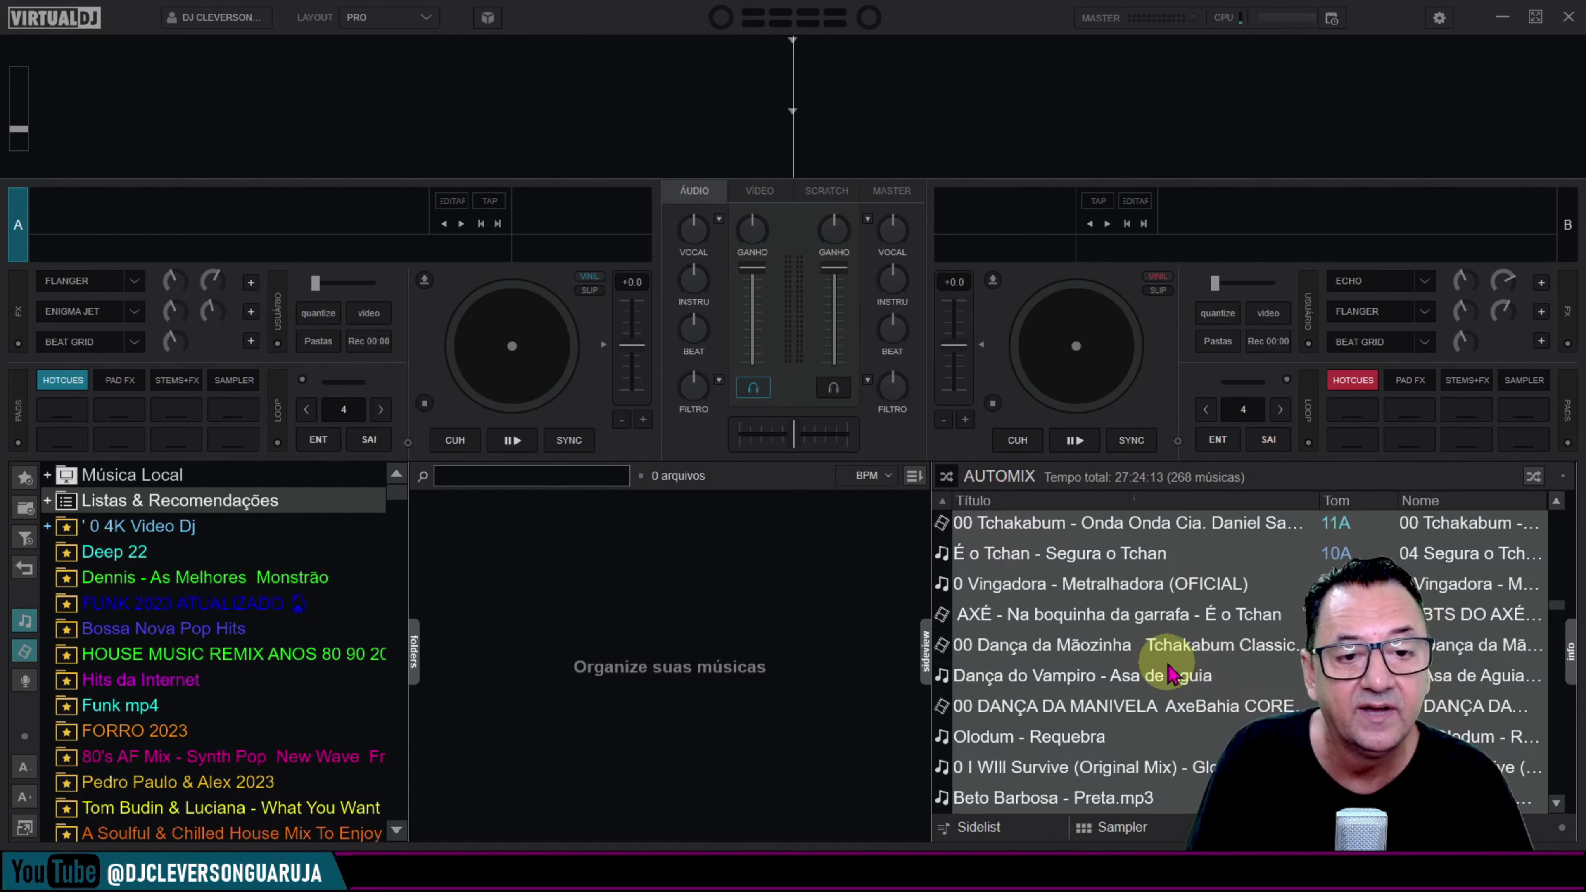
right_click(1171, 675)
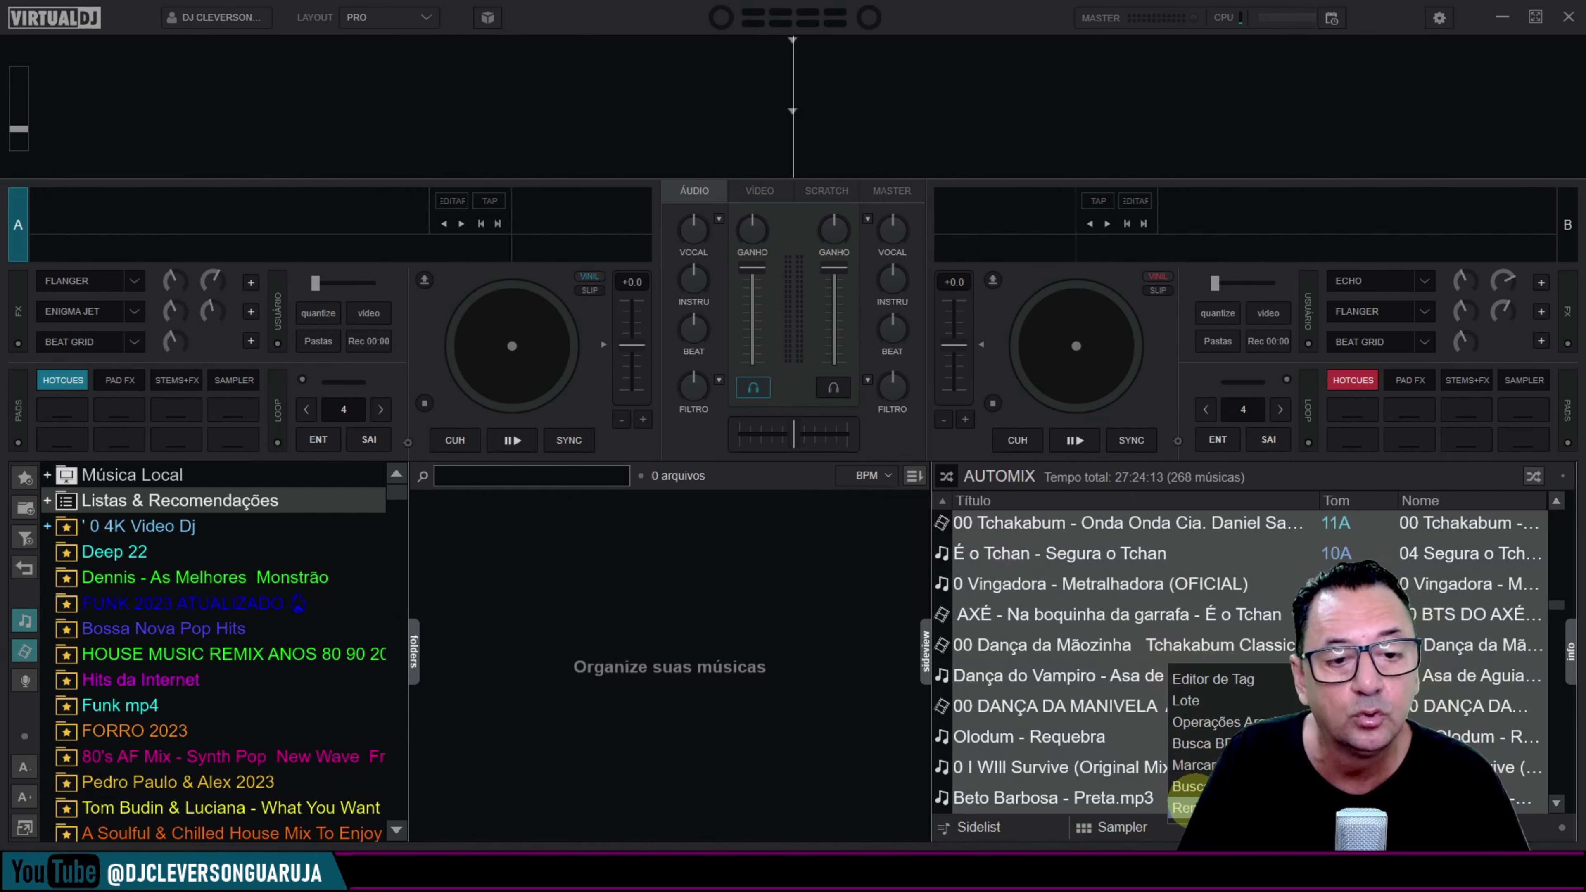
click(1183, 788)
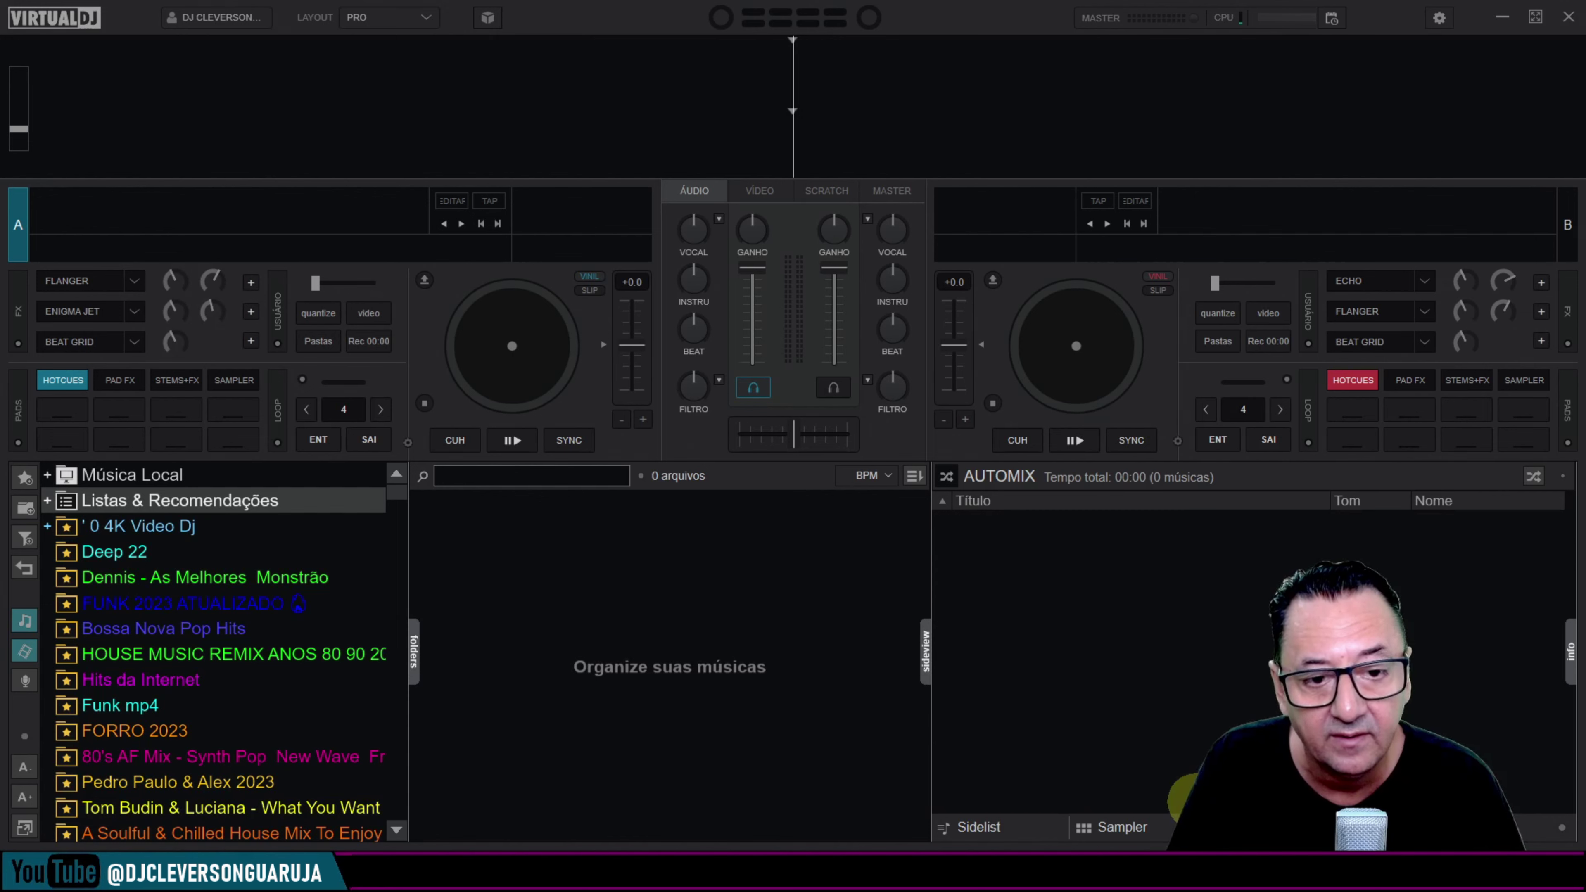
Step: Select all tracks in the Sidelist and remove them from it
click(1021, 826)
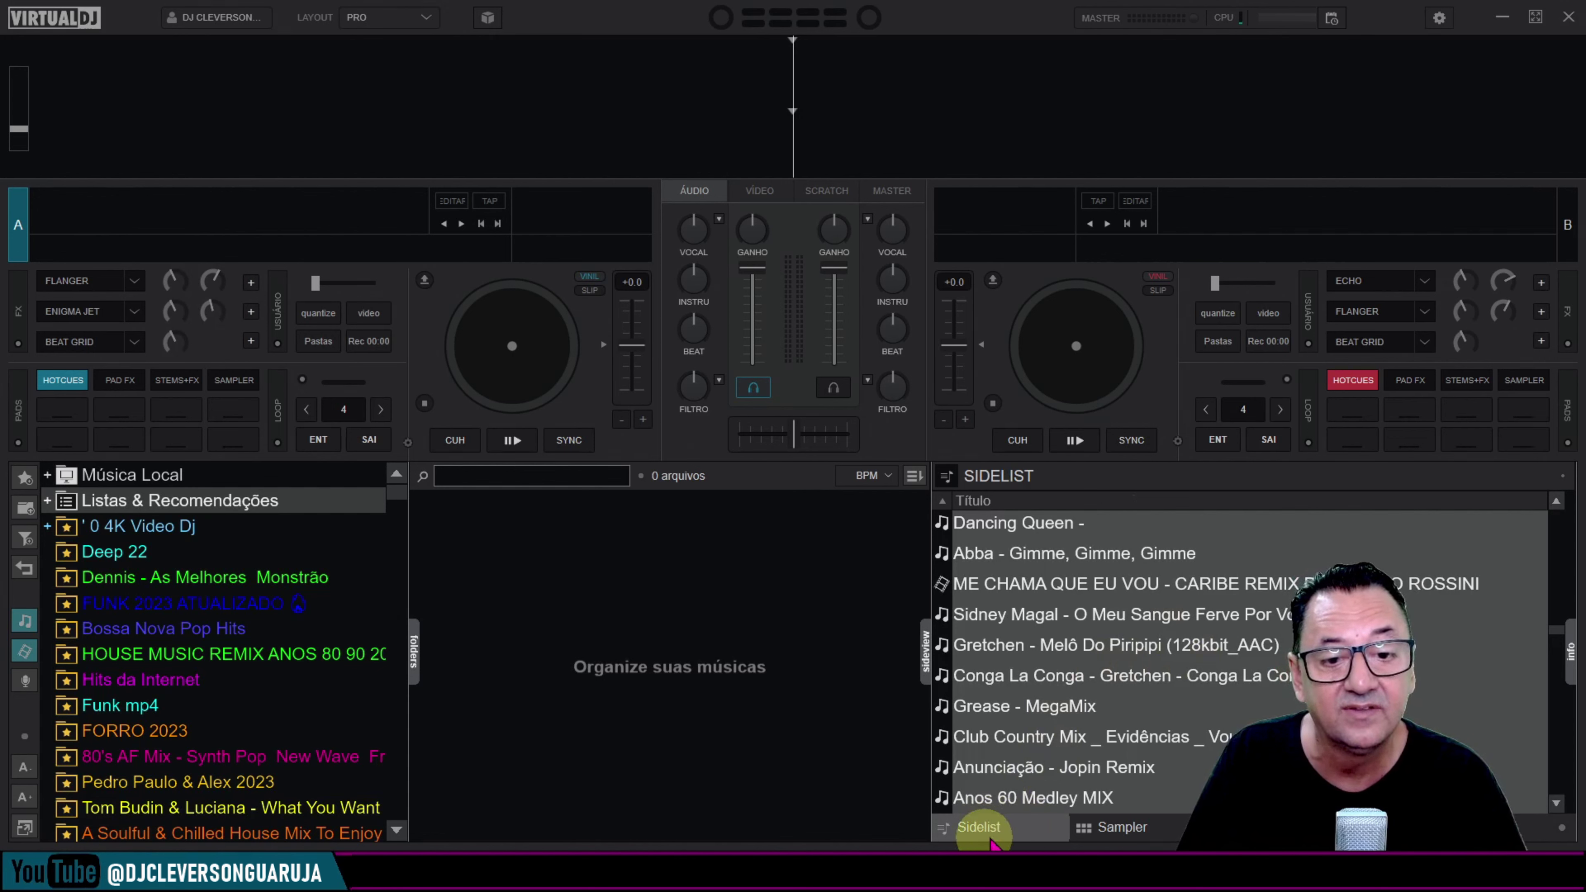
click(1112, 743)
key(ctrl+a)
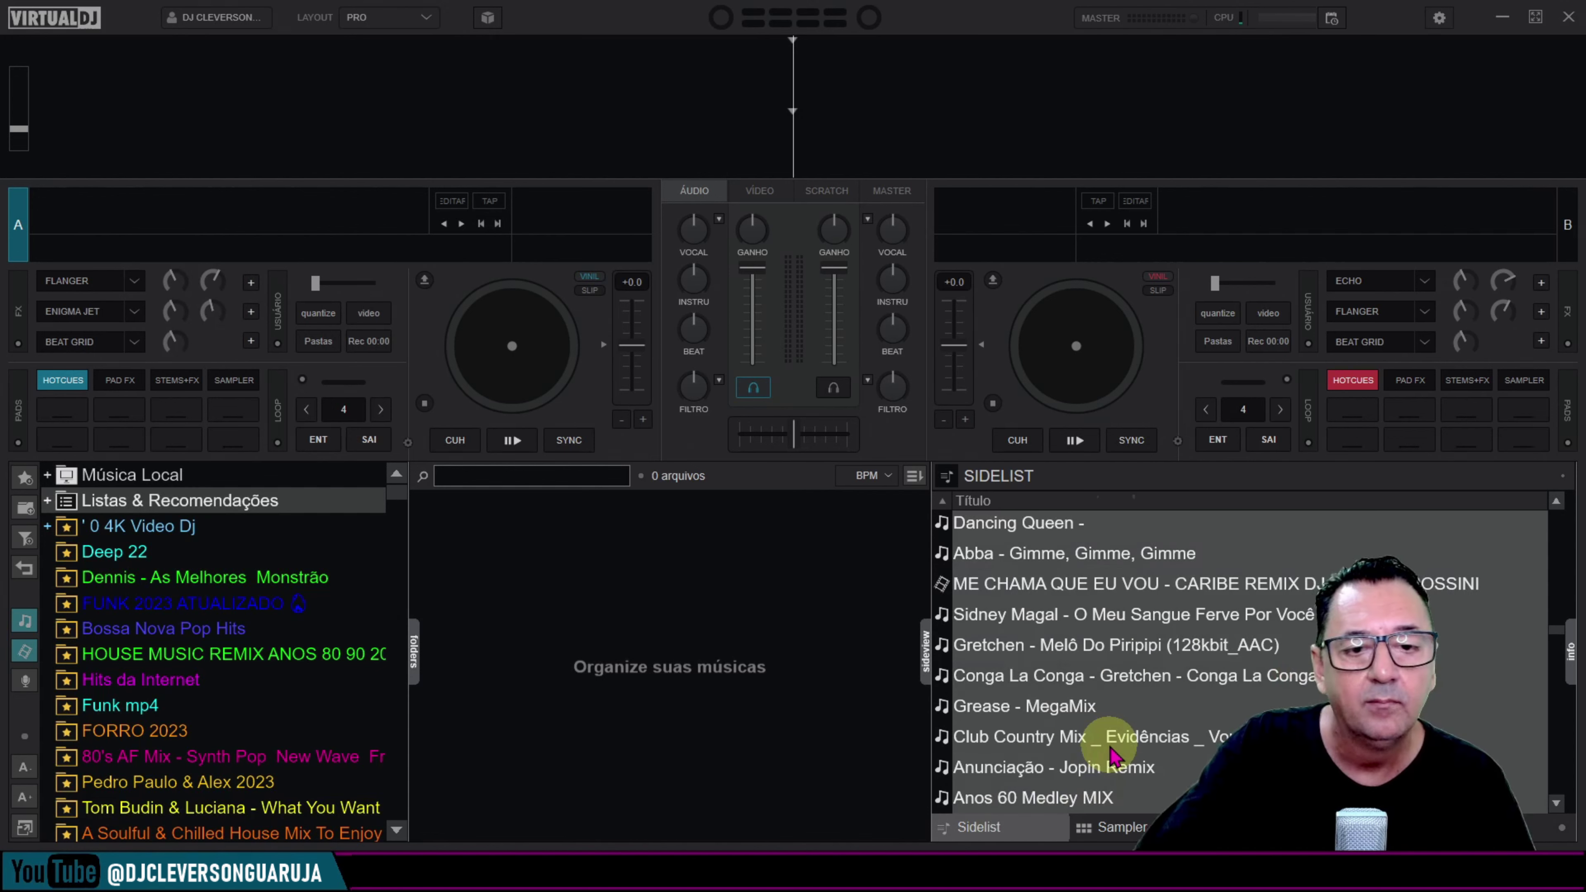
right_click(1112, 753)
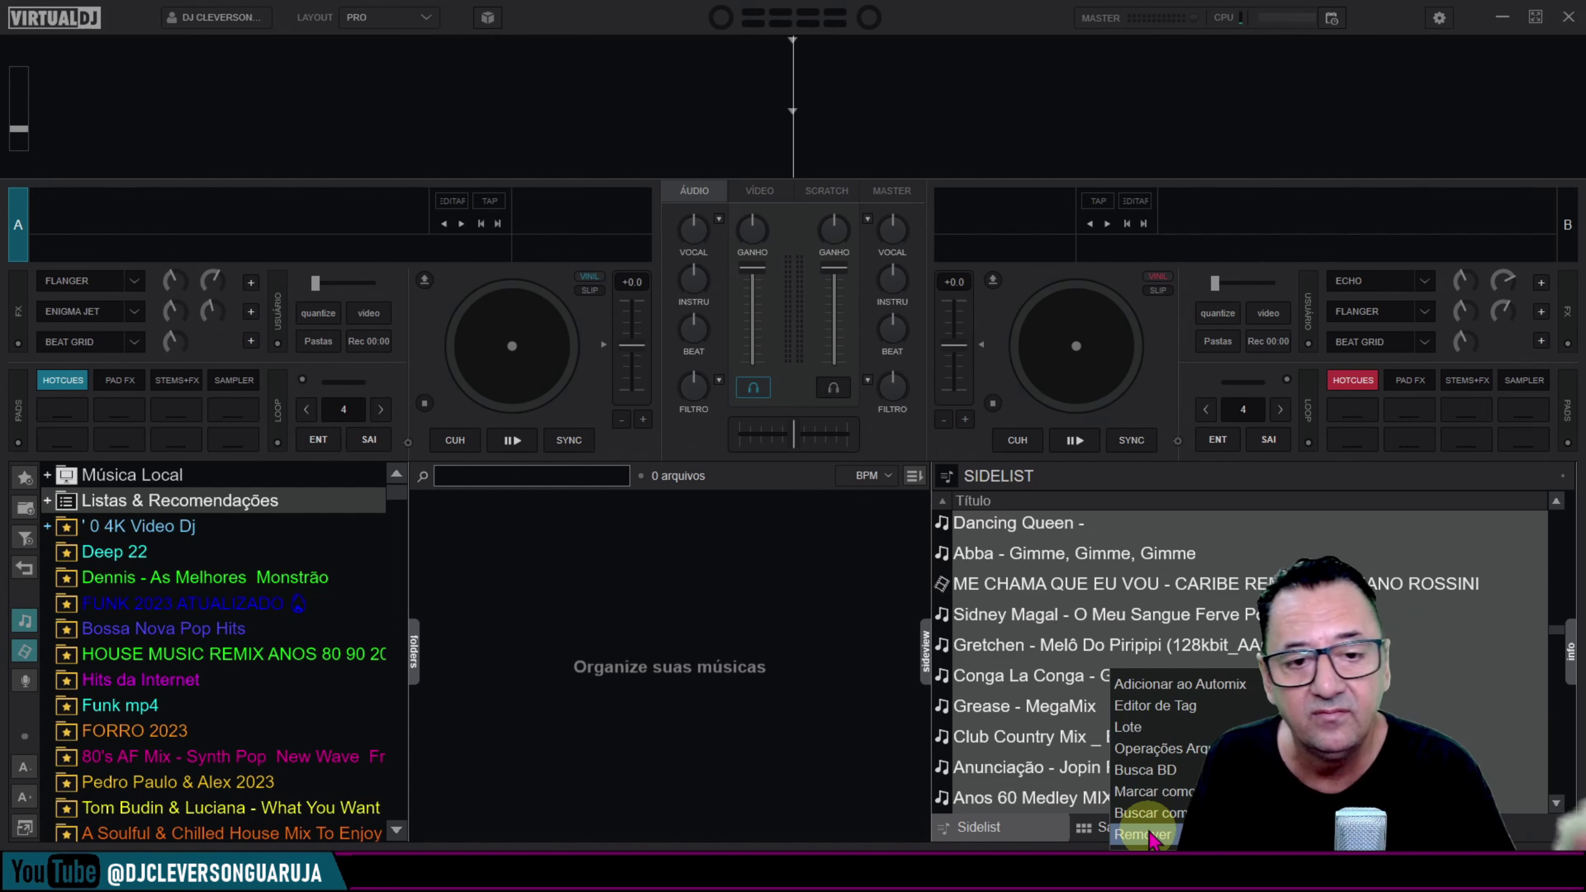
click(1151, 839)
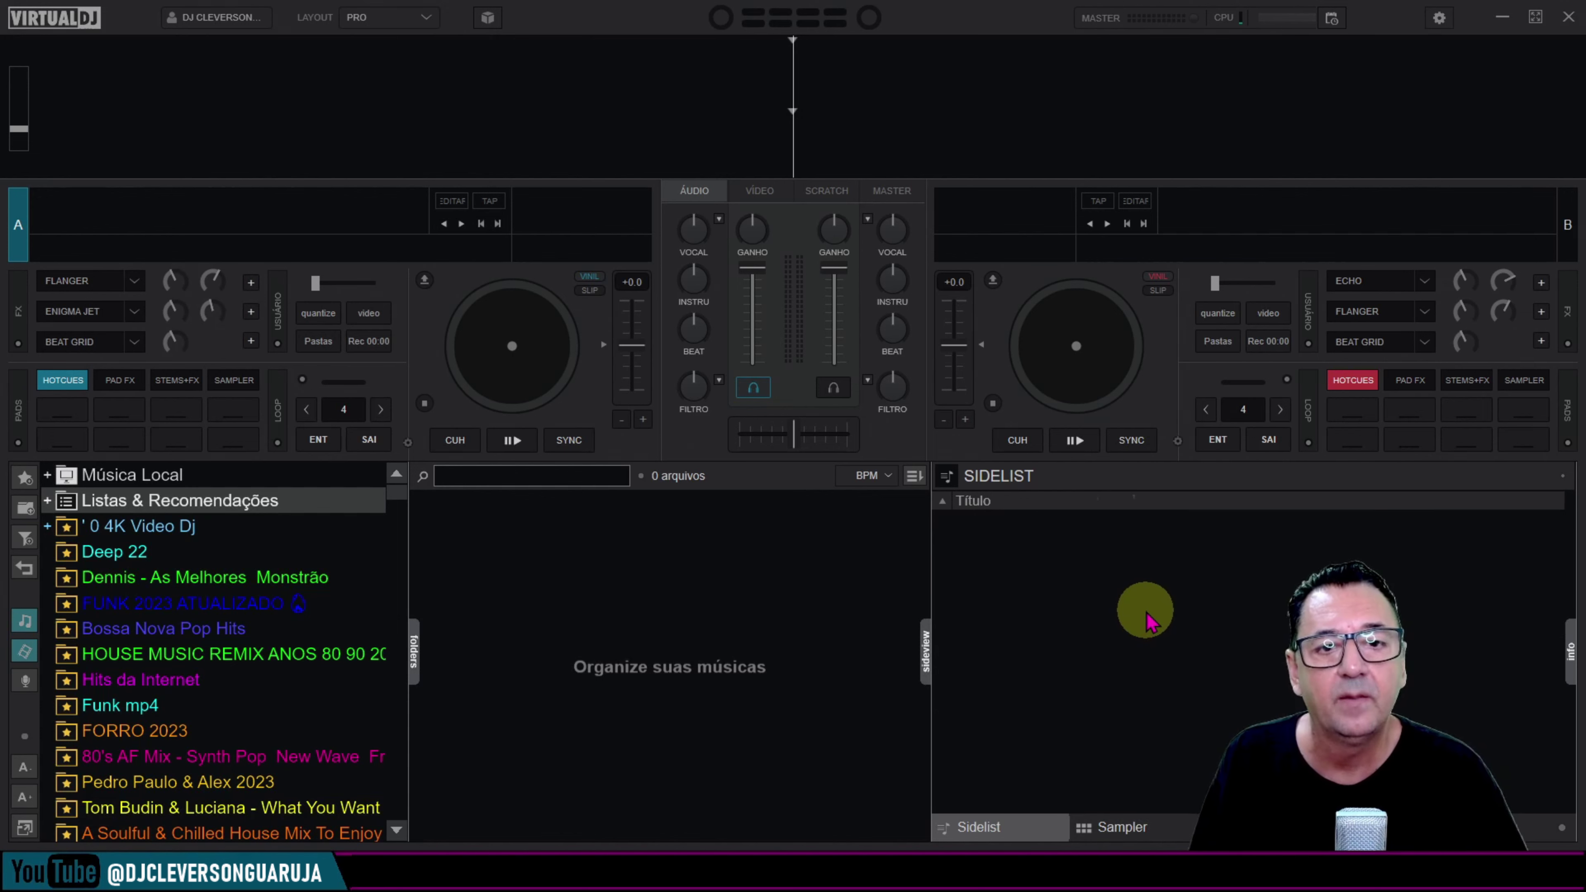
Step: Expand Listas & Recomendações and its Playlists folder in the browser, and enlarge the browser area to show more entries
click(1569, 17)
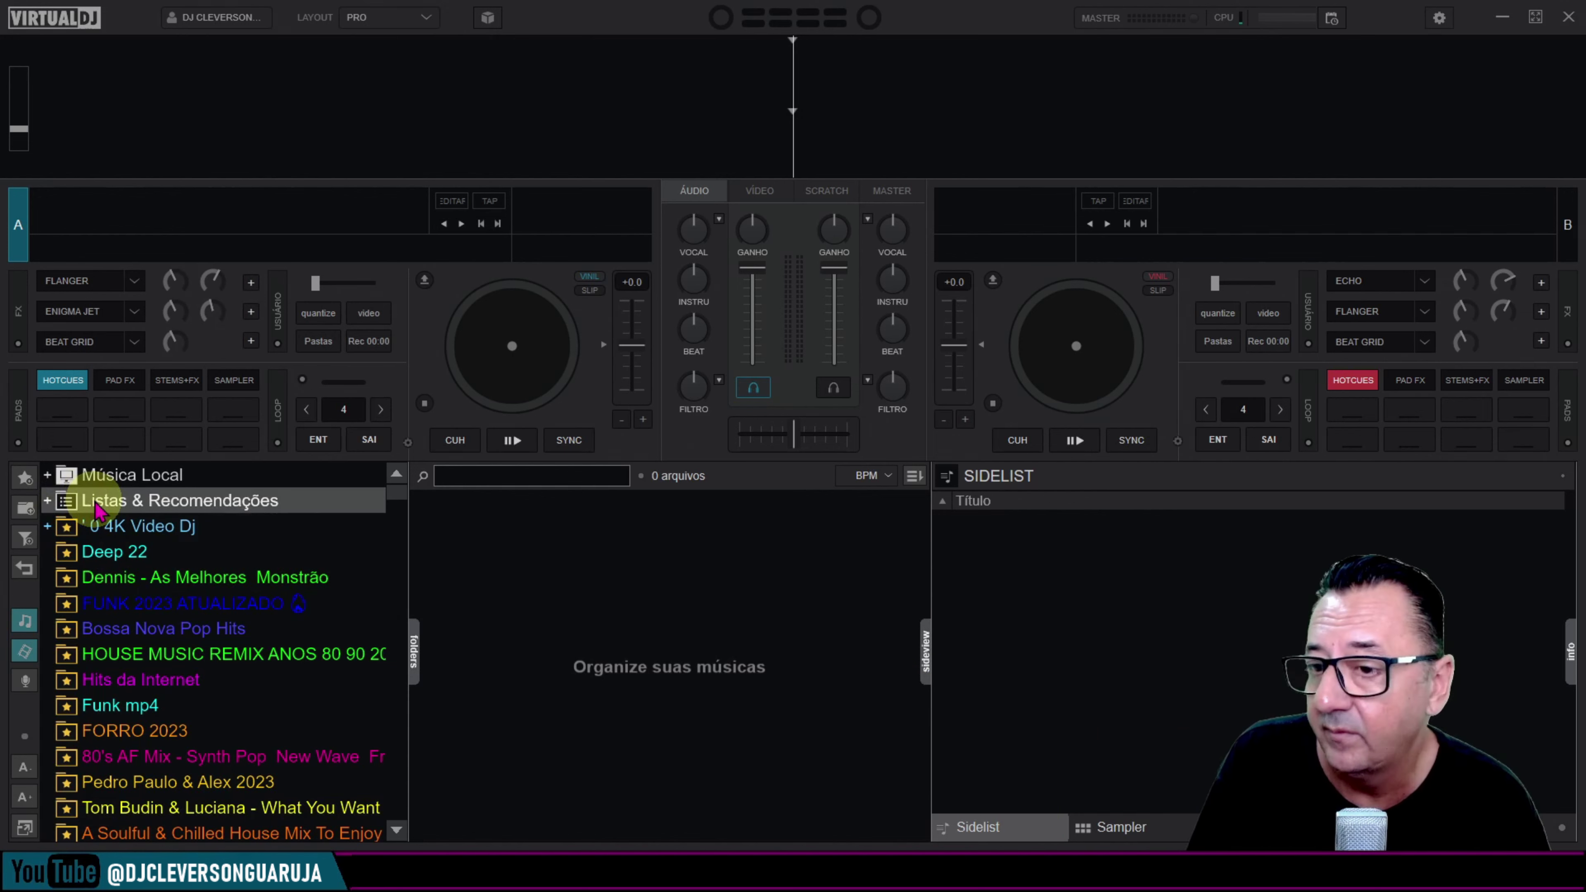
click(47, 501)
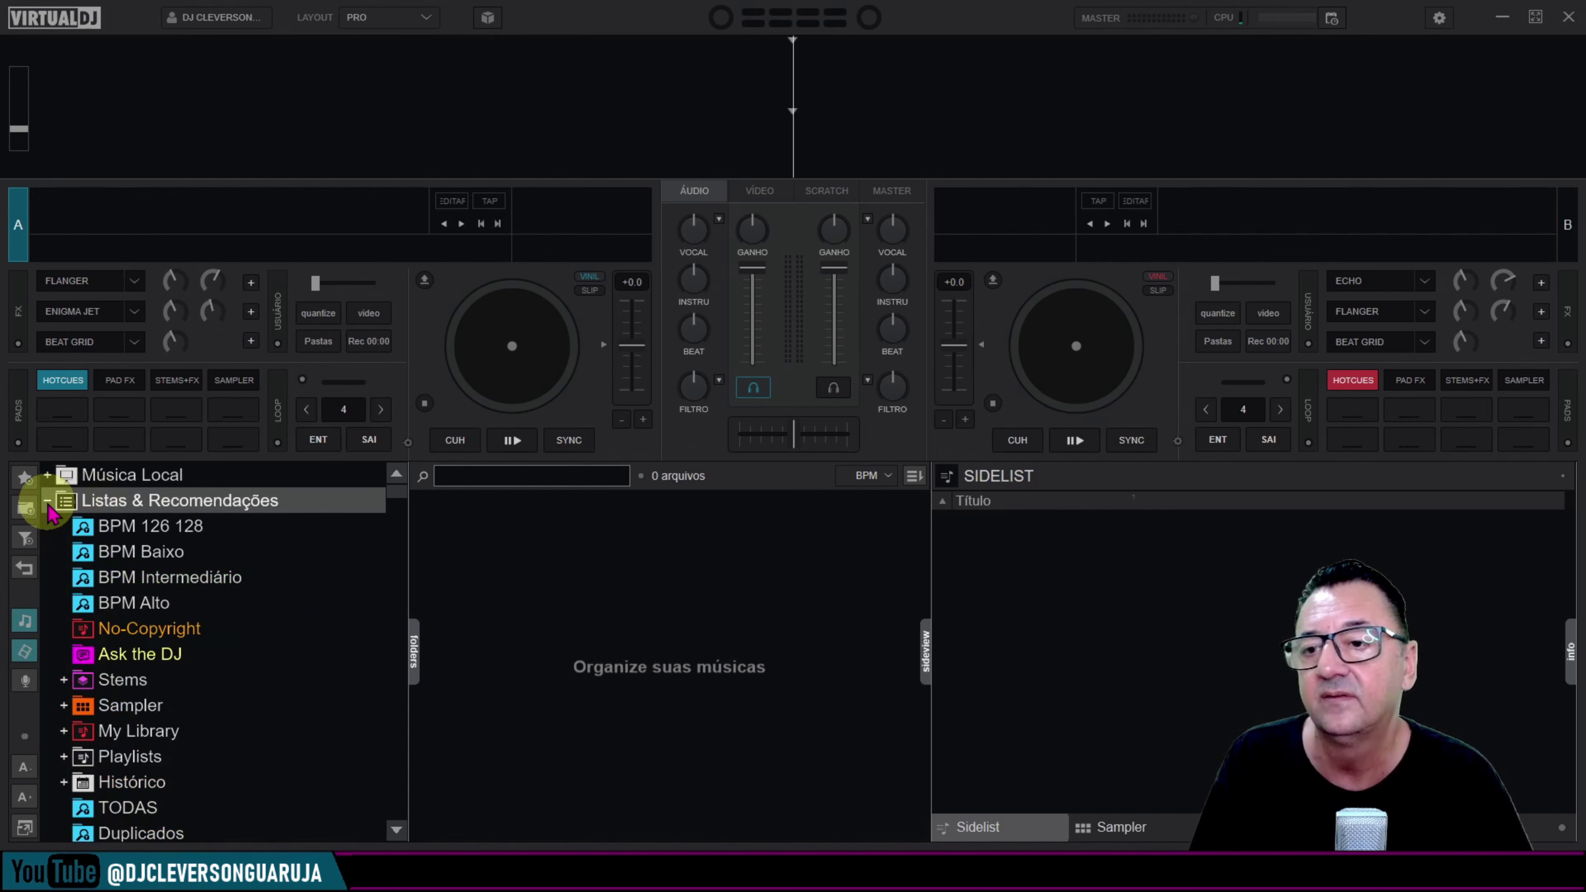
scroll(187, 650, down, 2)
click(128, 715)
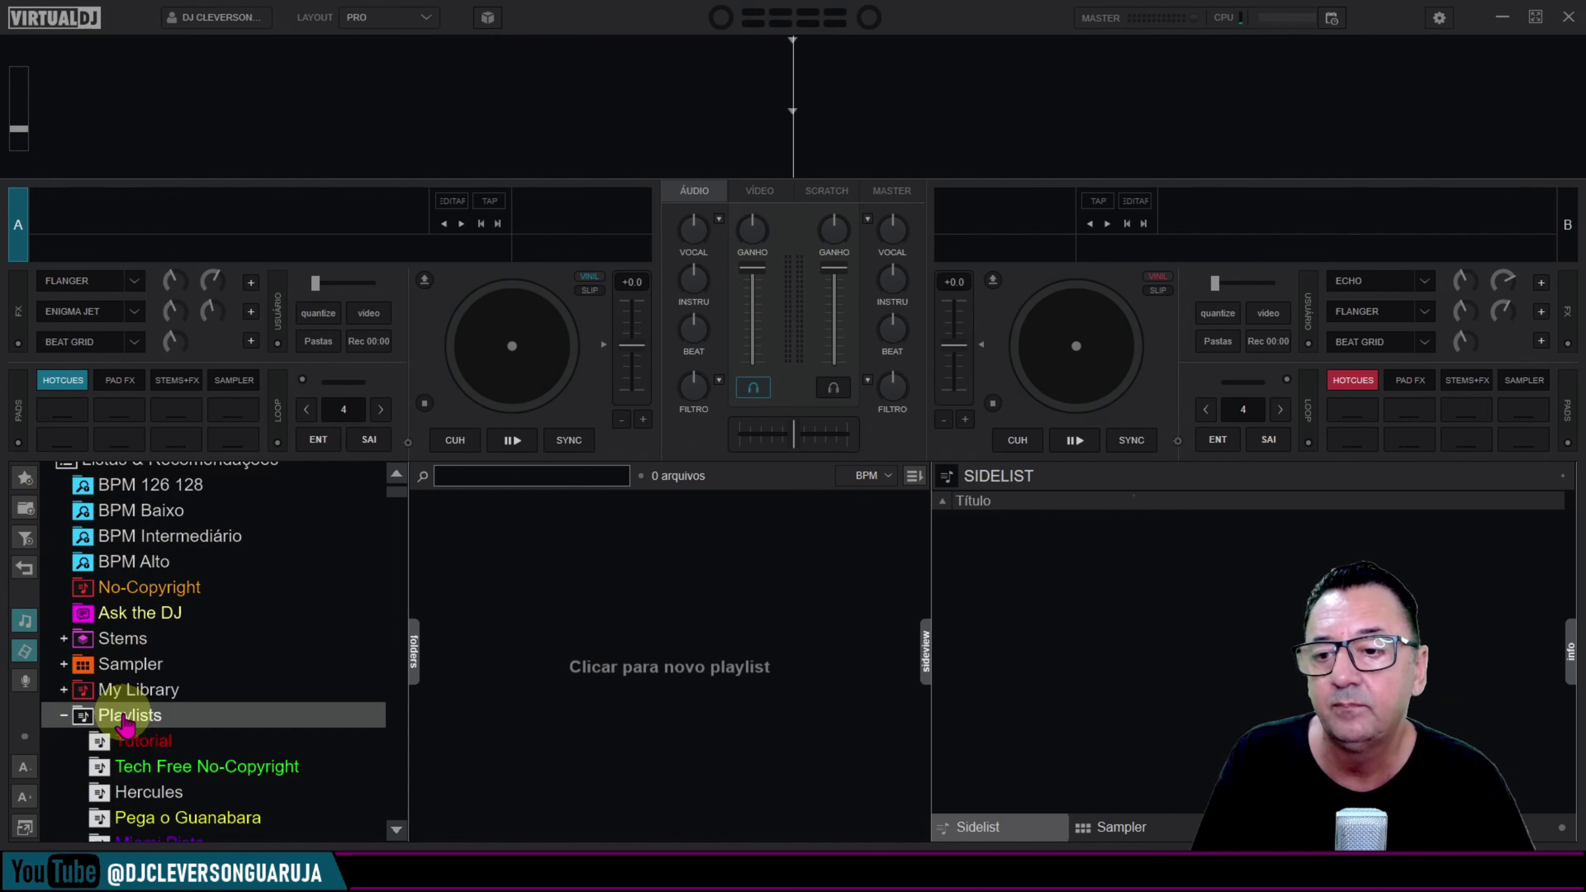
scroll(125, 712, down, 2)
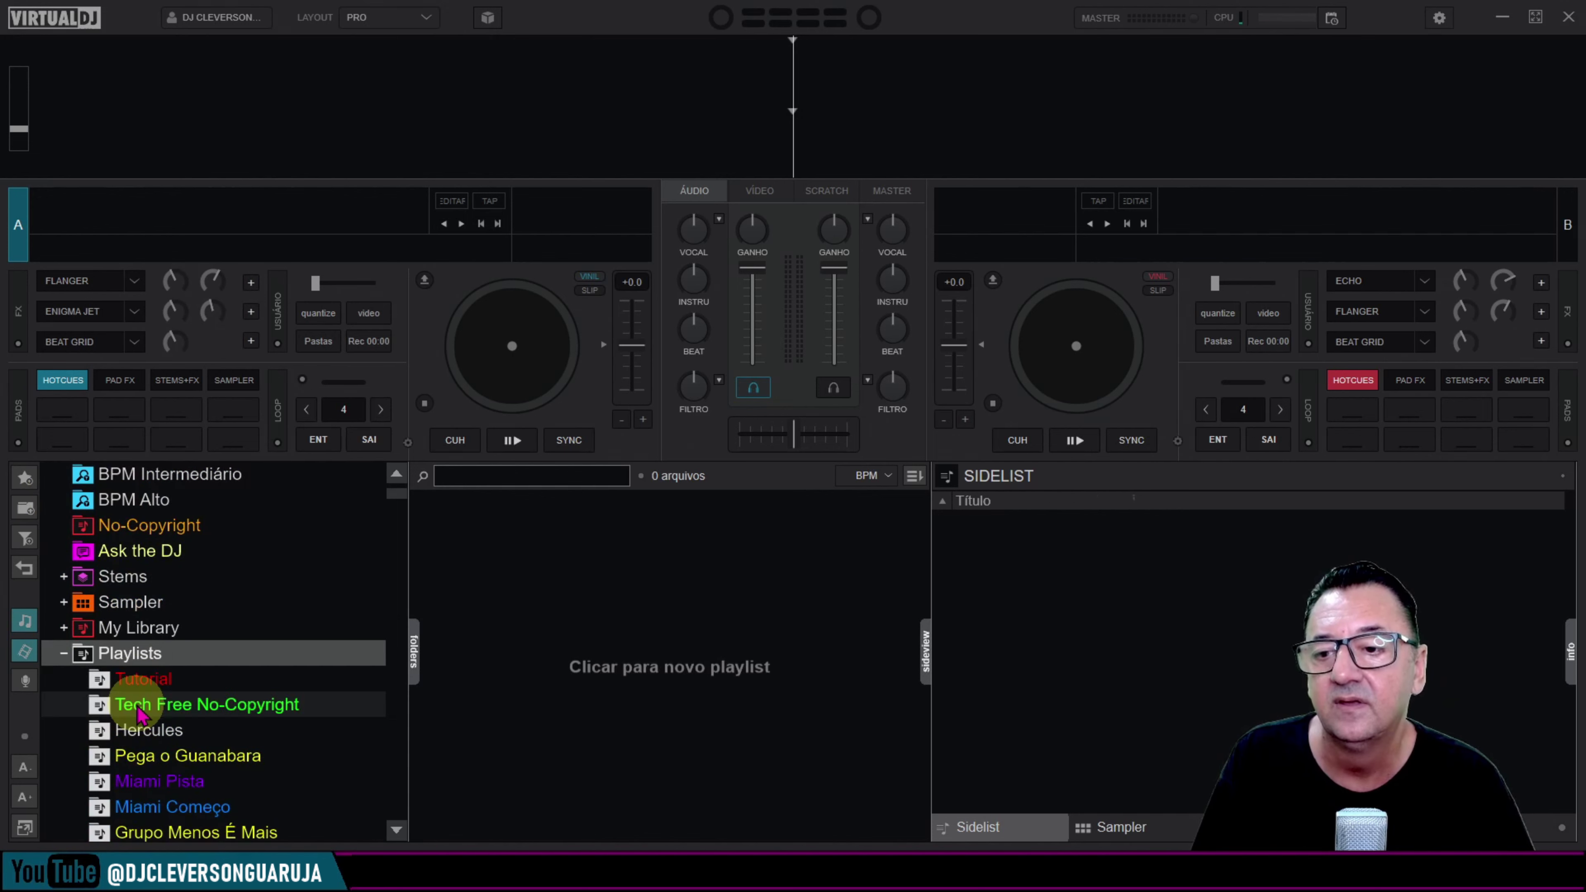
click(25, 826)
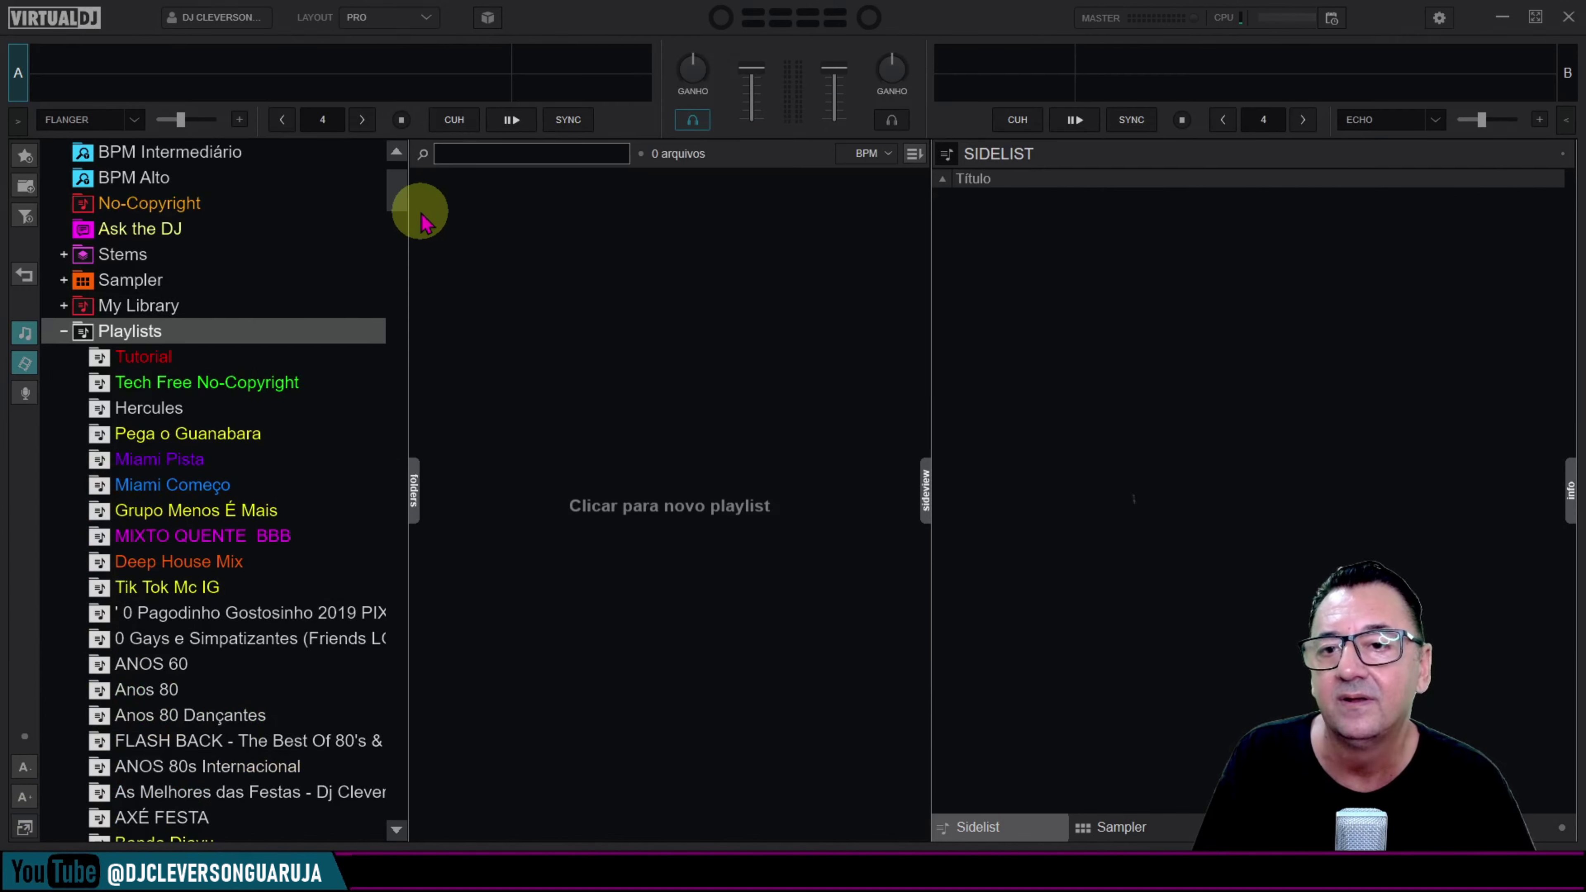
Step: Examine the full set of saved playlists in the Playlists folder from start to end, and collapse the folder
scroll(402, 216, down, 5)
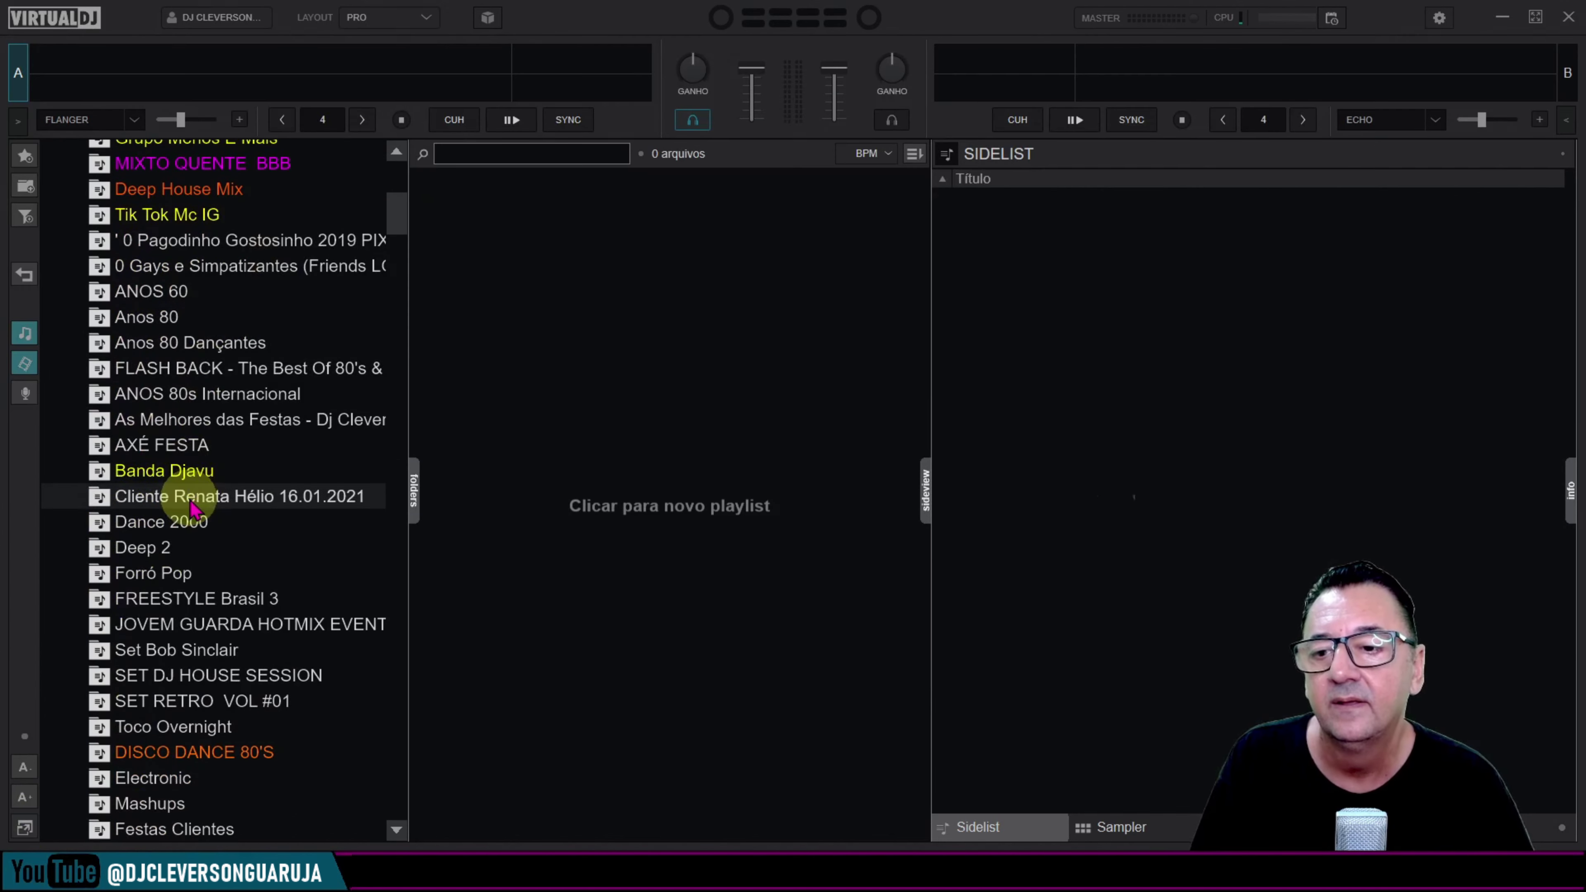
scroll(190, 509, down, 5)
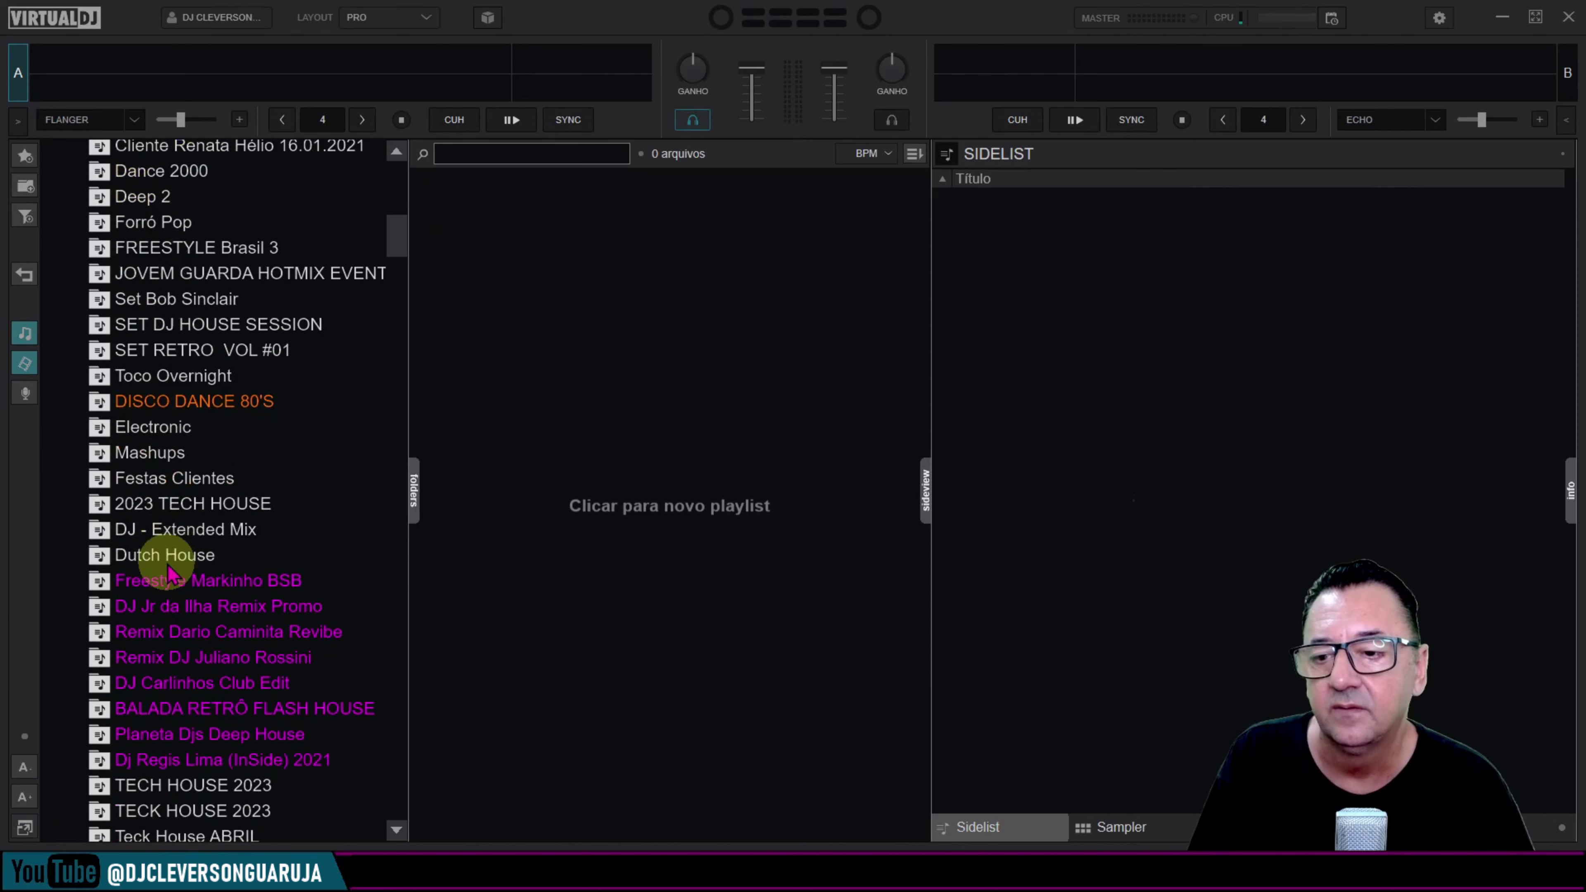
scroll(169, 572, down, 5)
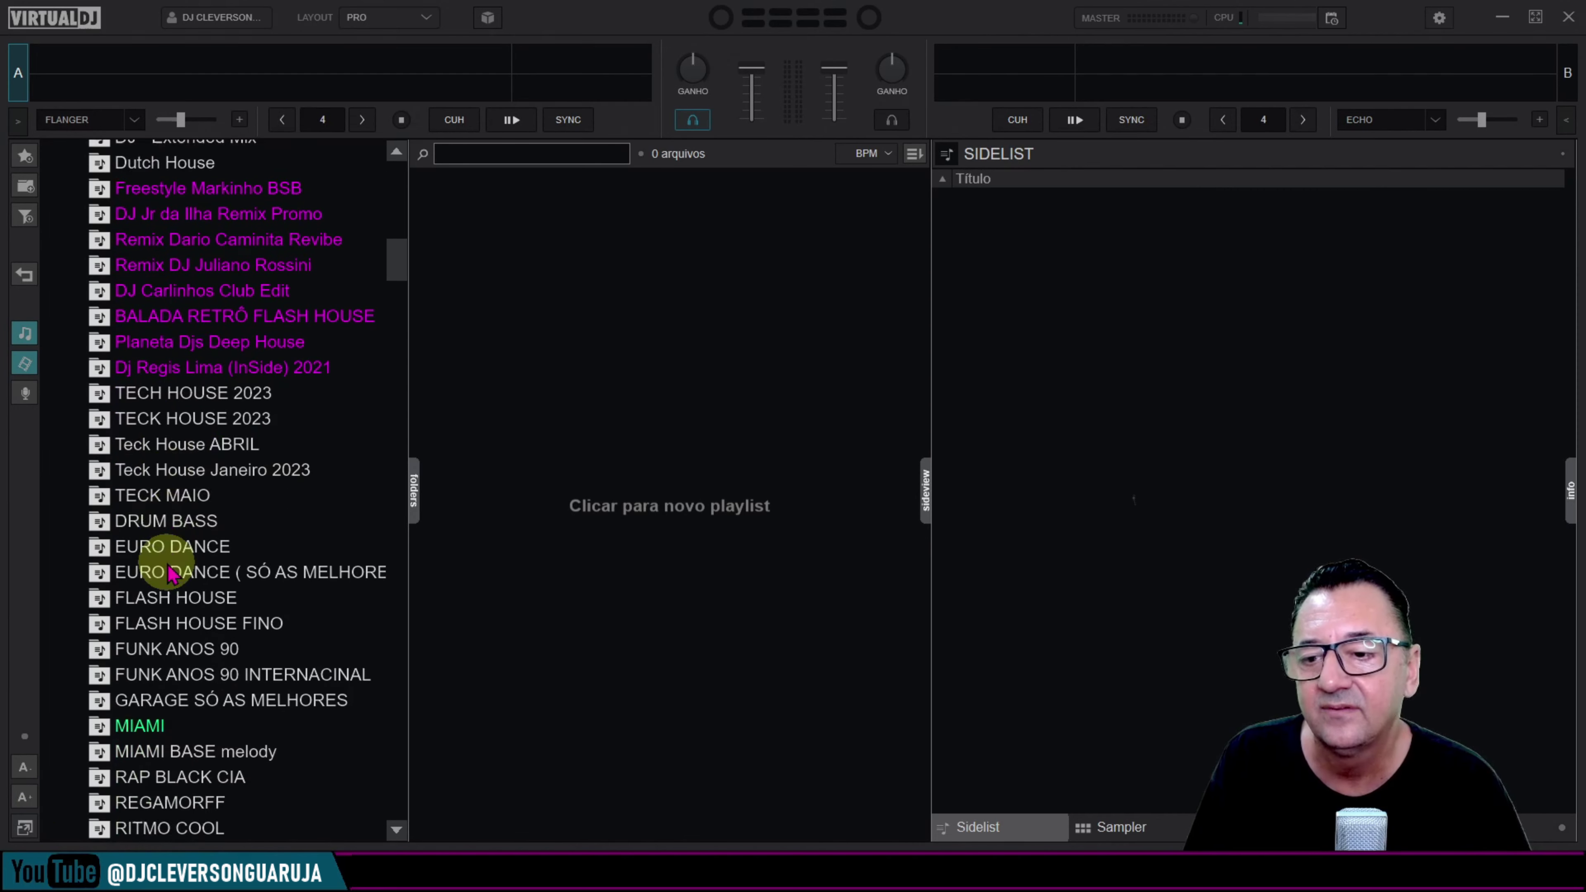
scroll(170, 572, down, 3)
scroll(168, 586, down, 1)
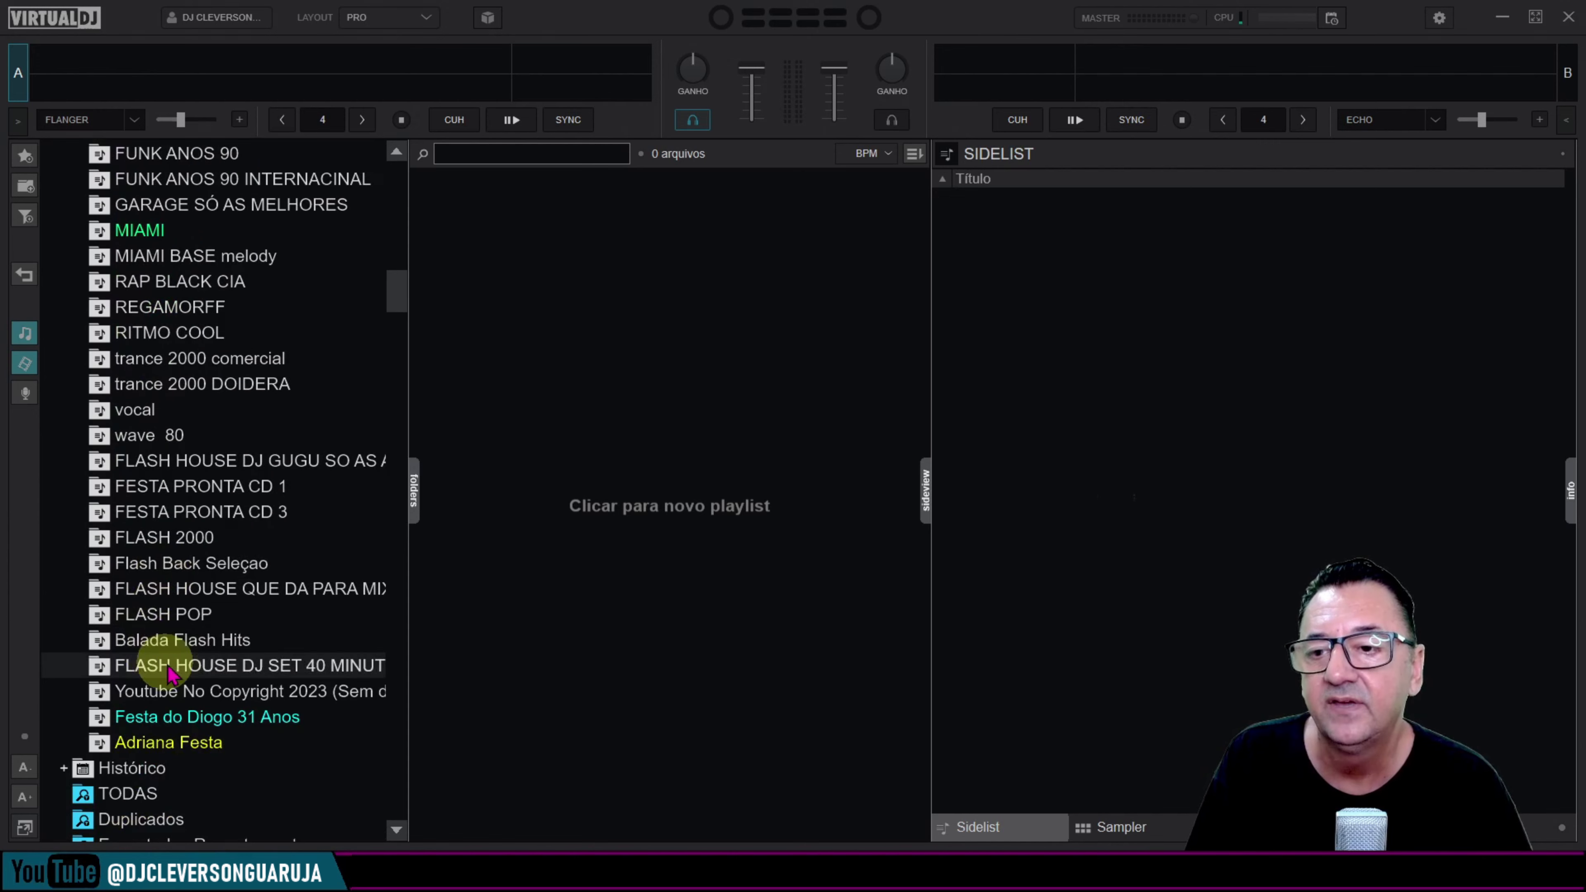
scroll(241, 568, up, 4)
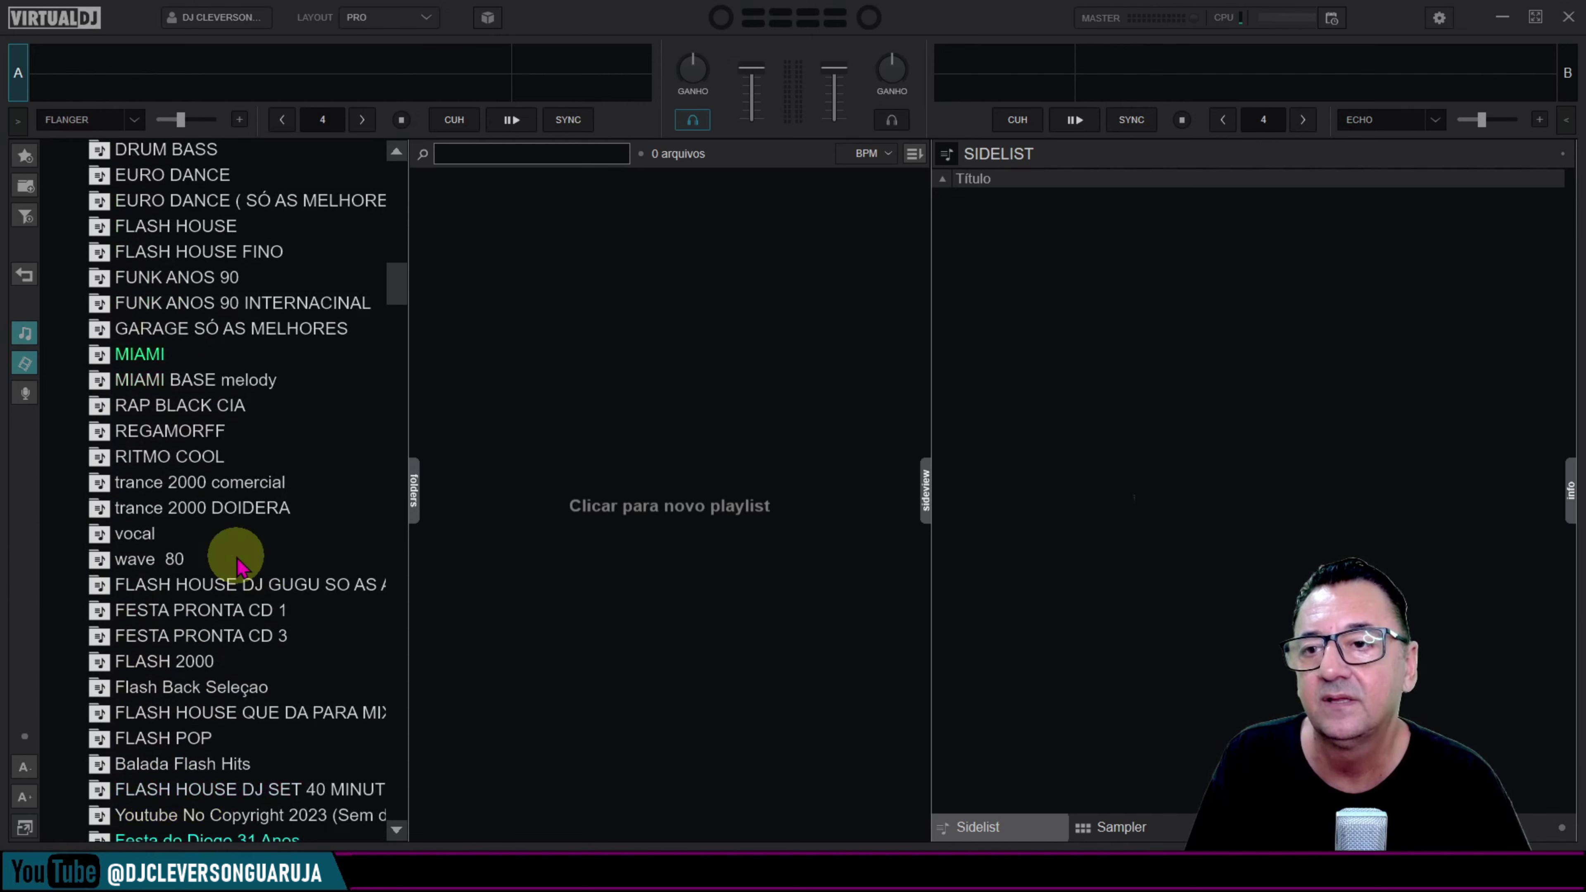
scroll(240, 568, up, 5)
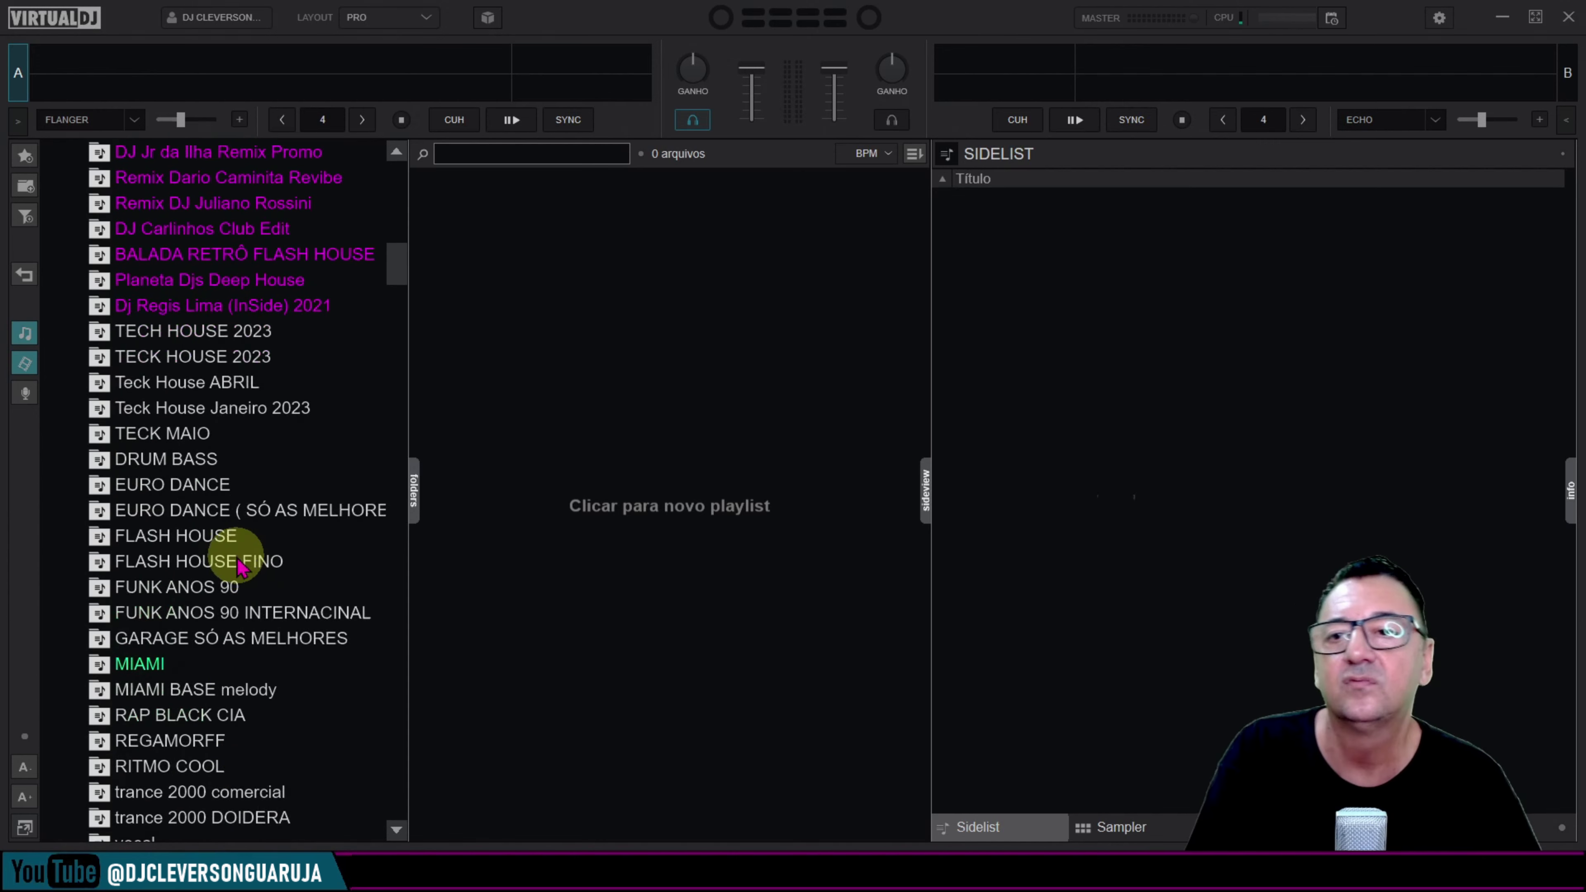
scroll(240, 569, up, 1)
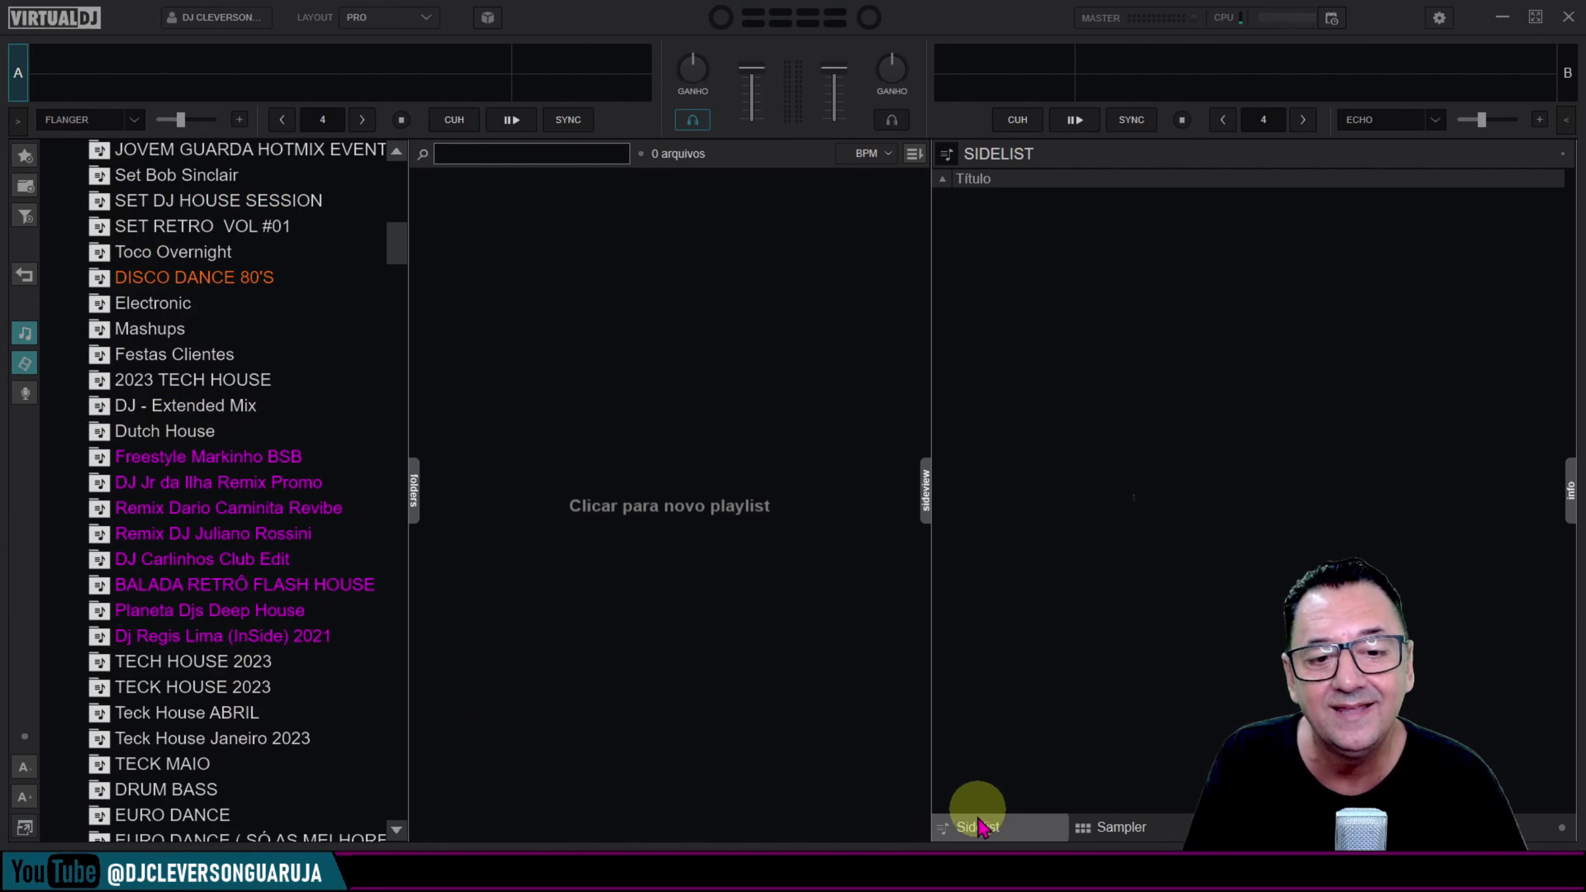
scroll(198, 530, up, 3)
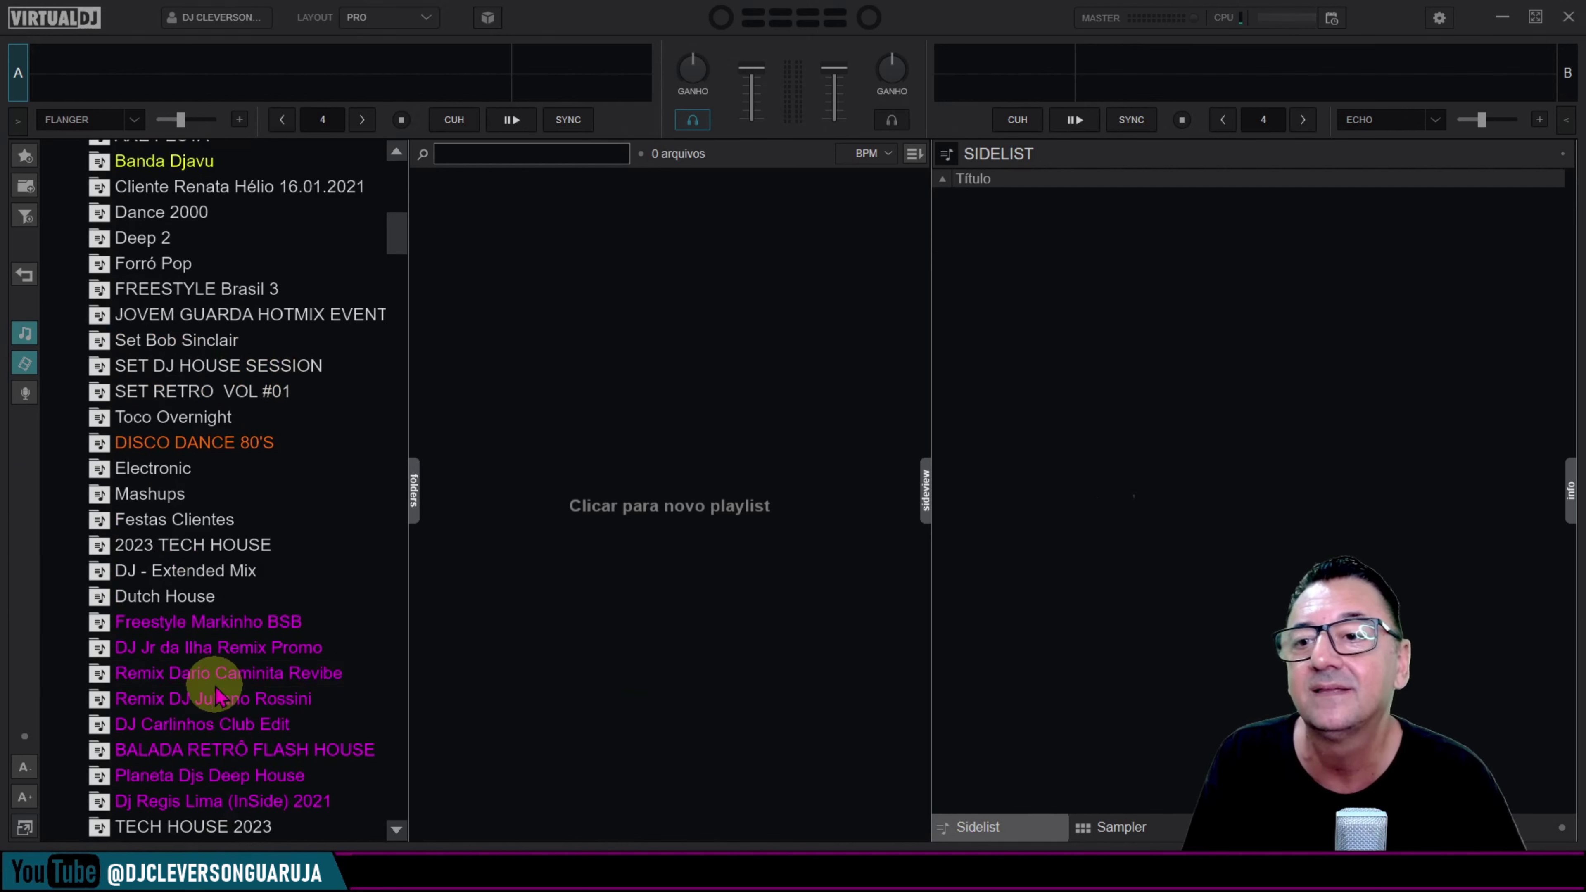
scroll(184, 527, up, 6)
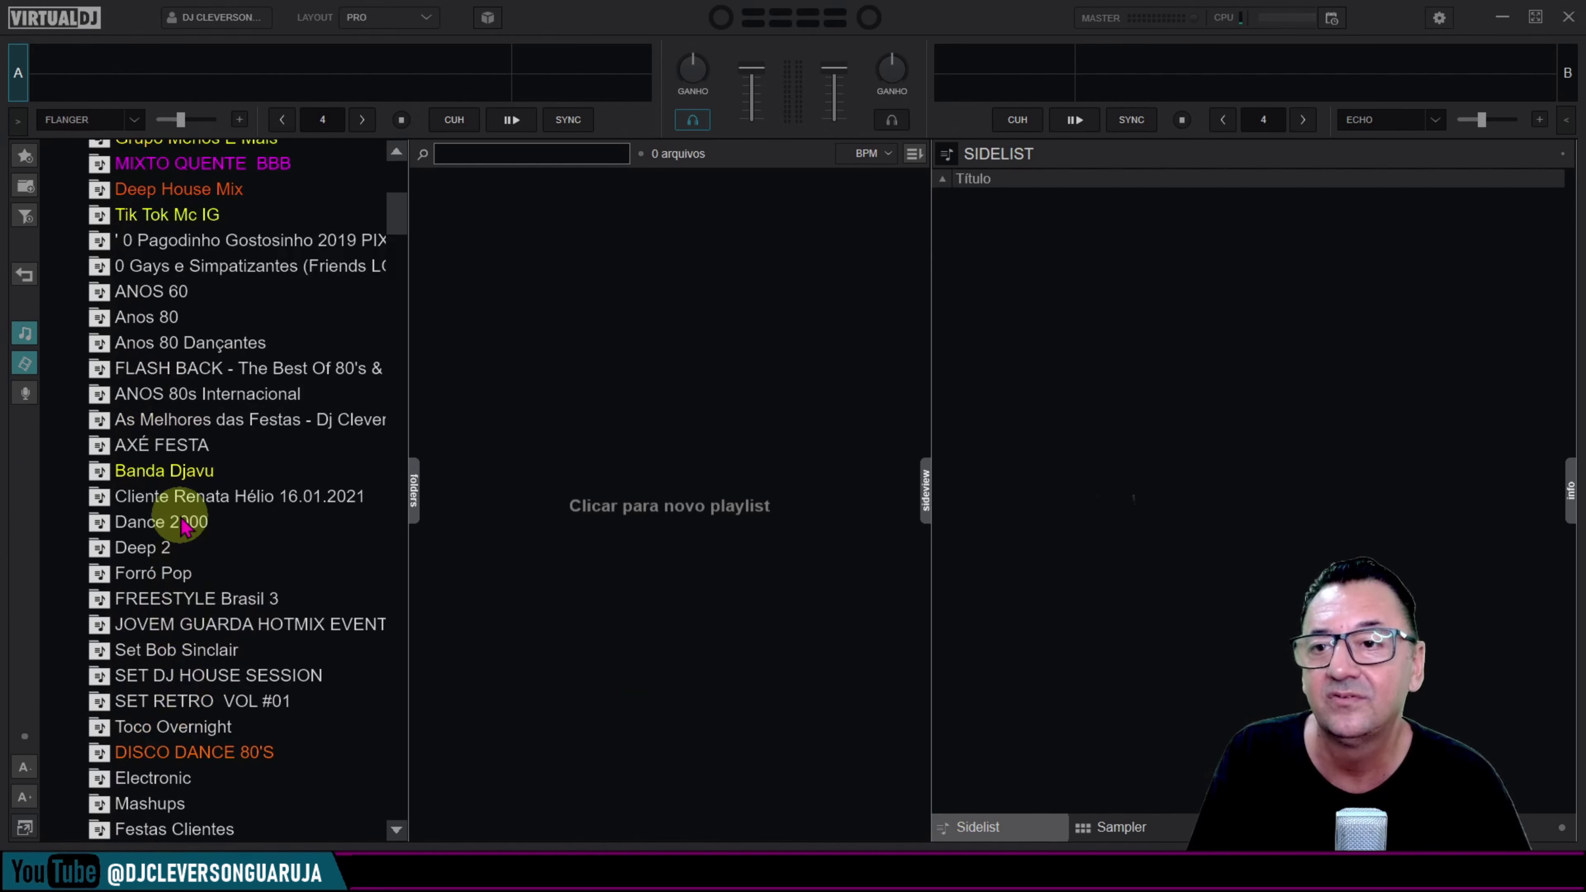
scroll(184, 527, up, 5)
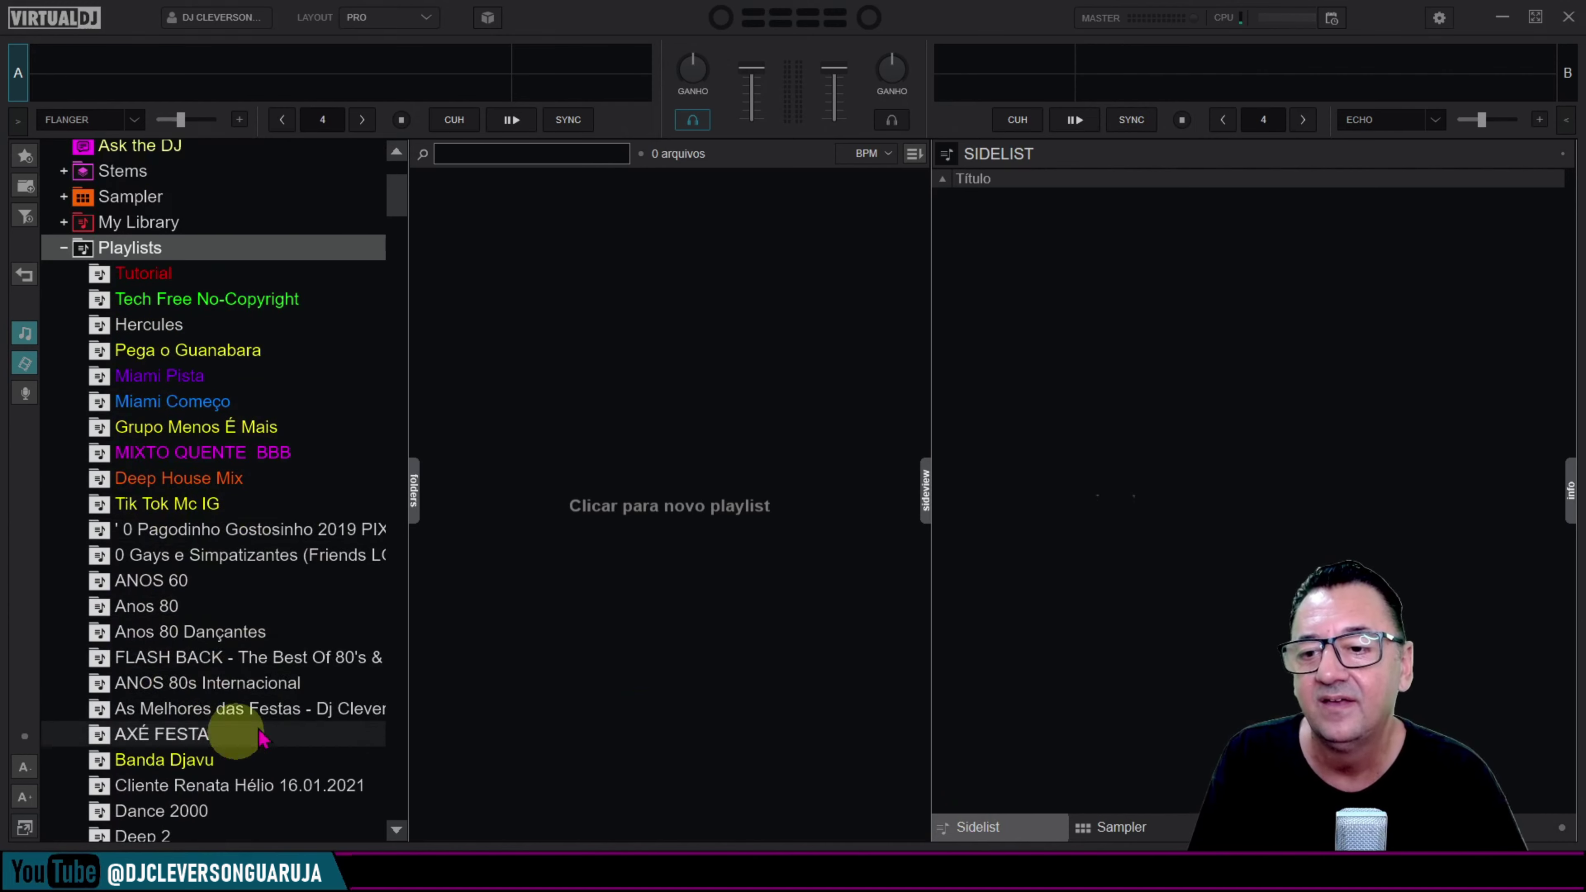
scroll(246, 722, down, 5)
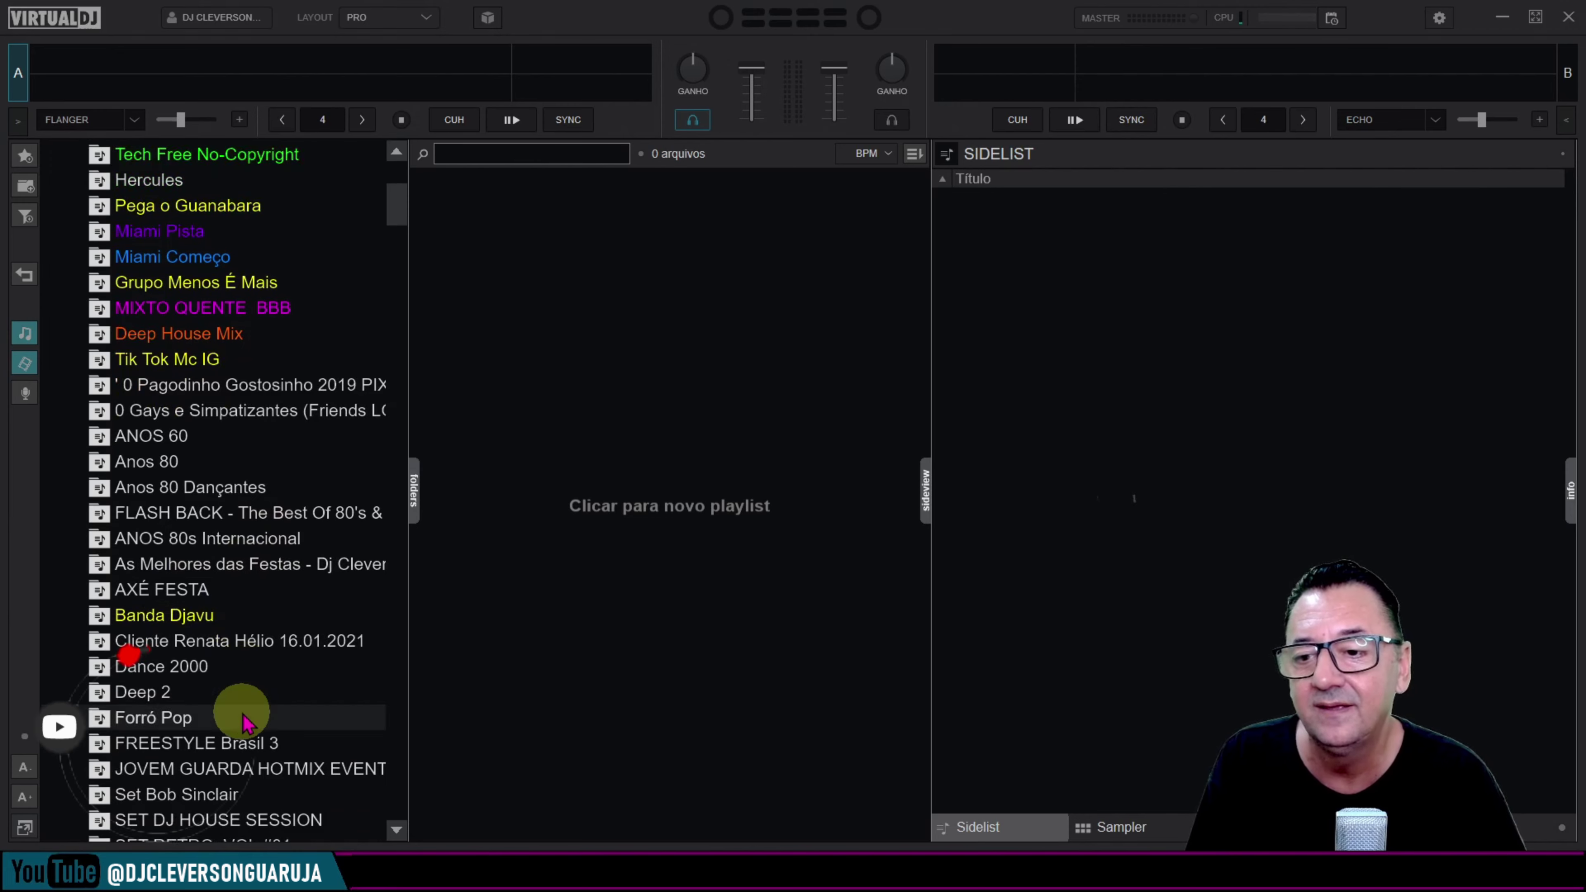
scroll(246, 723, down, 4)
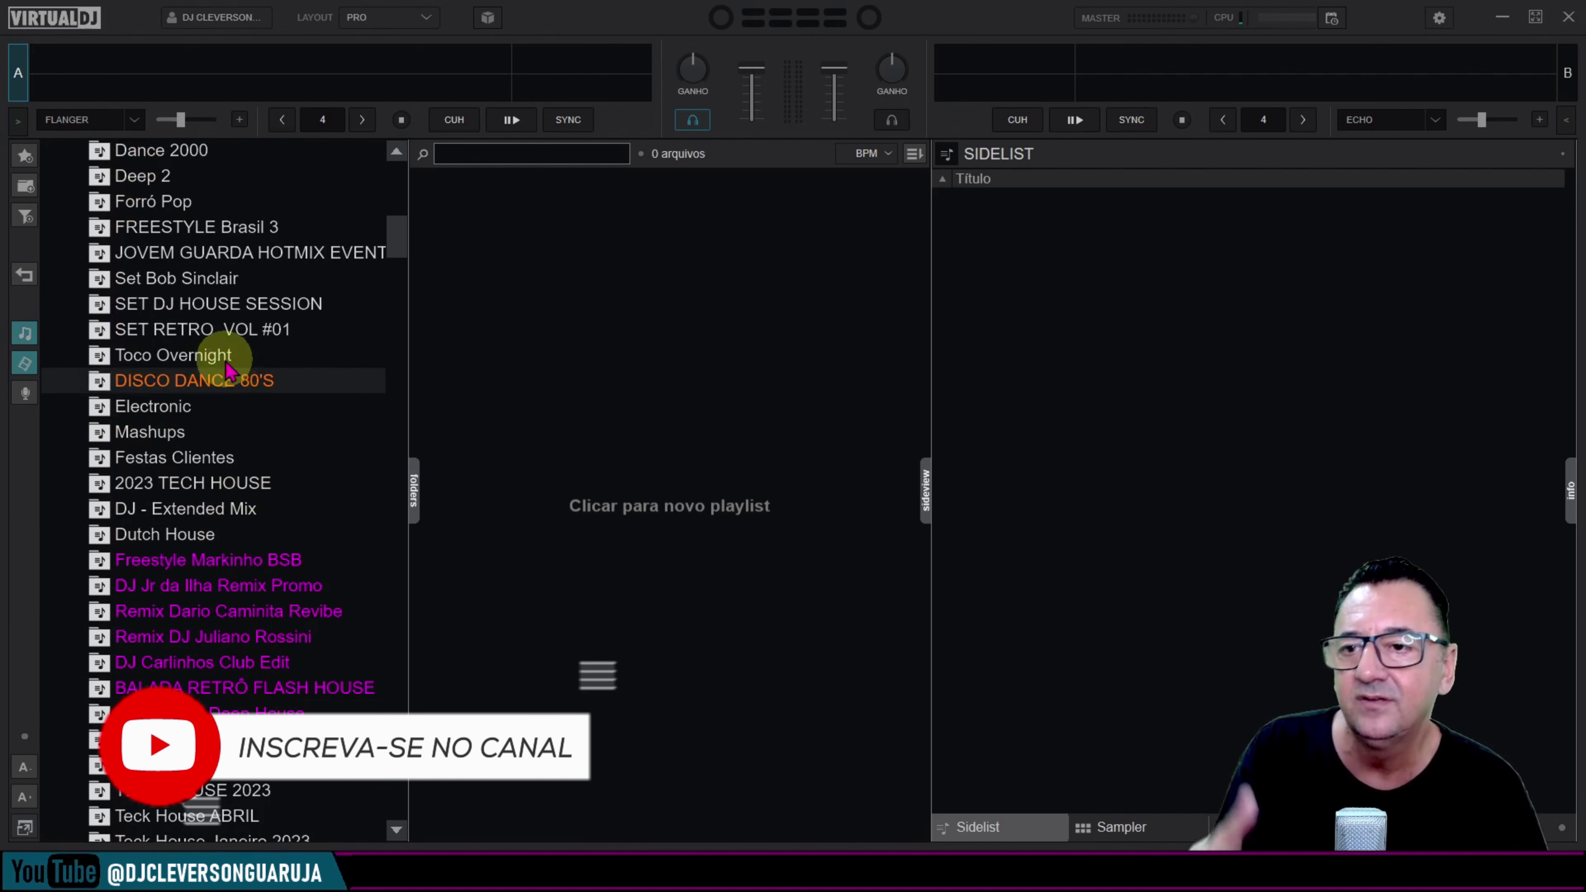
scroll(75, 765, up, 2)
scroll(258, 603, up, 4)
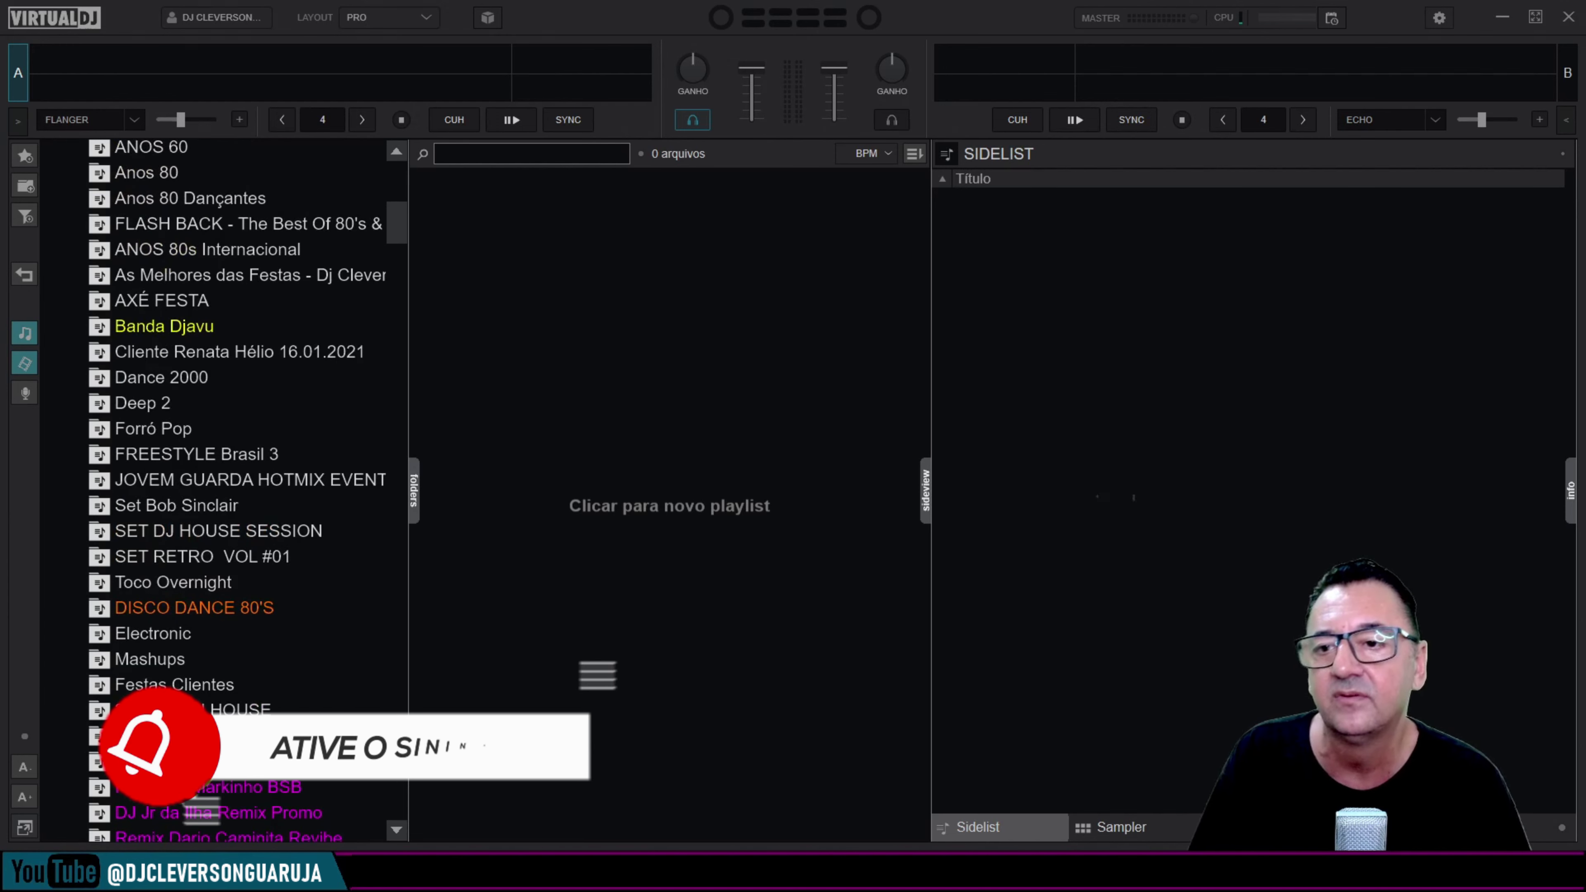
scroll(259, 603, up, 3)
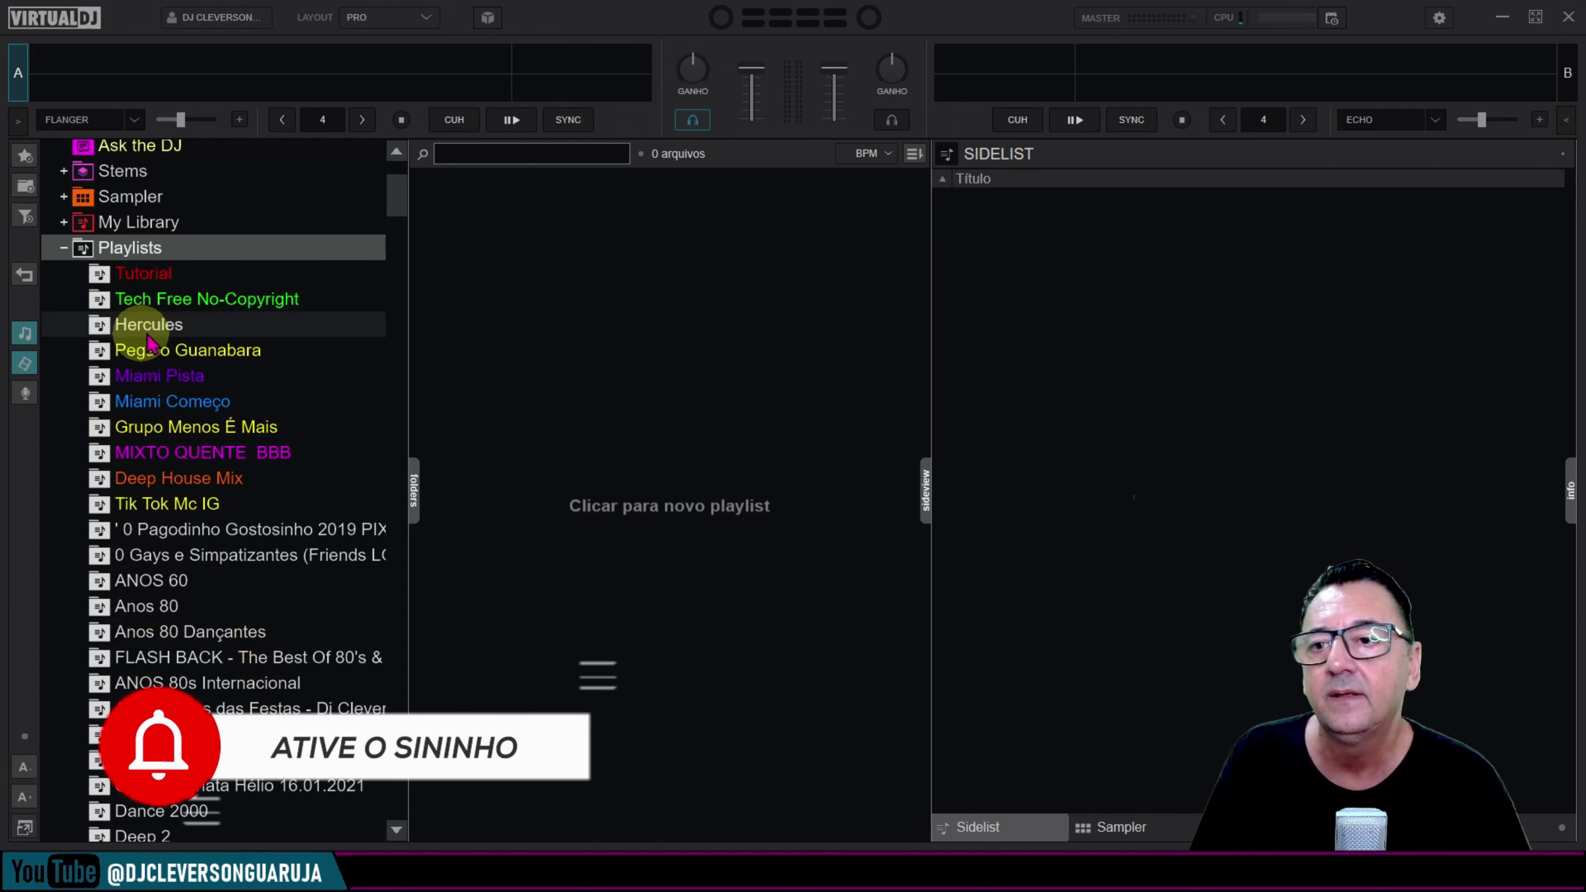
click(144, 250)
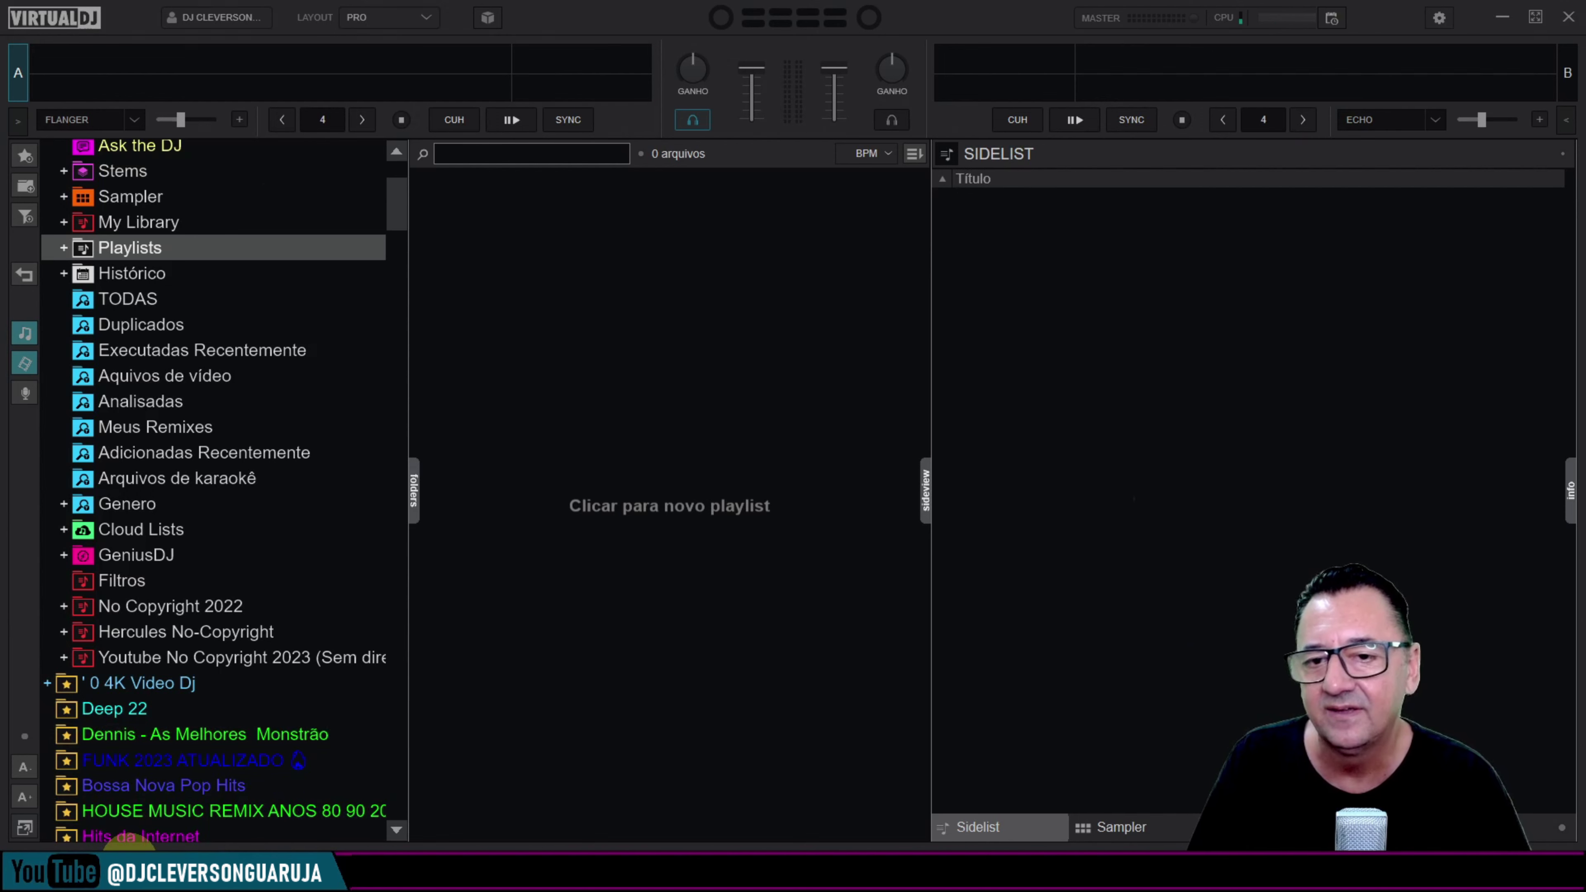
Step: Switch to File Explorer and open the VirtualDJ folder inside Documentos
key(super+e)
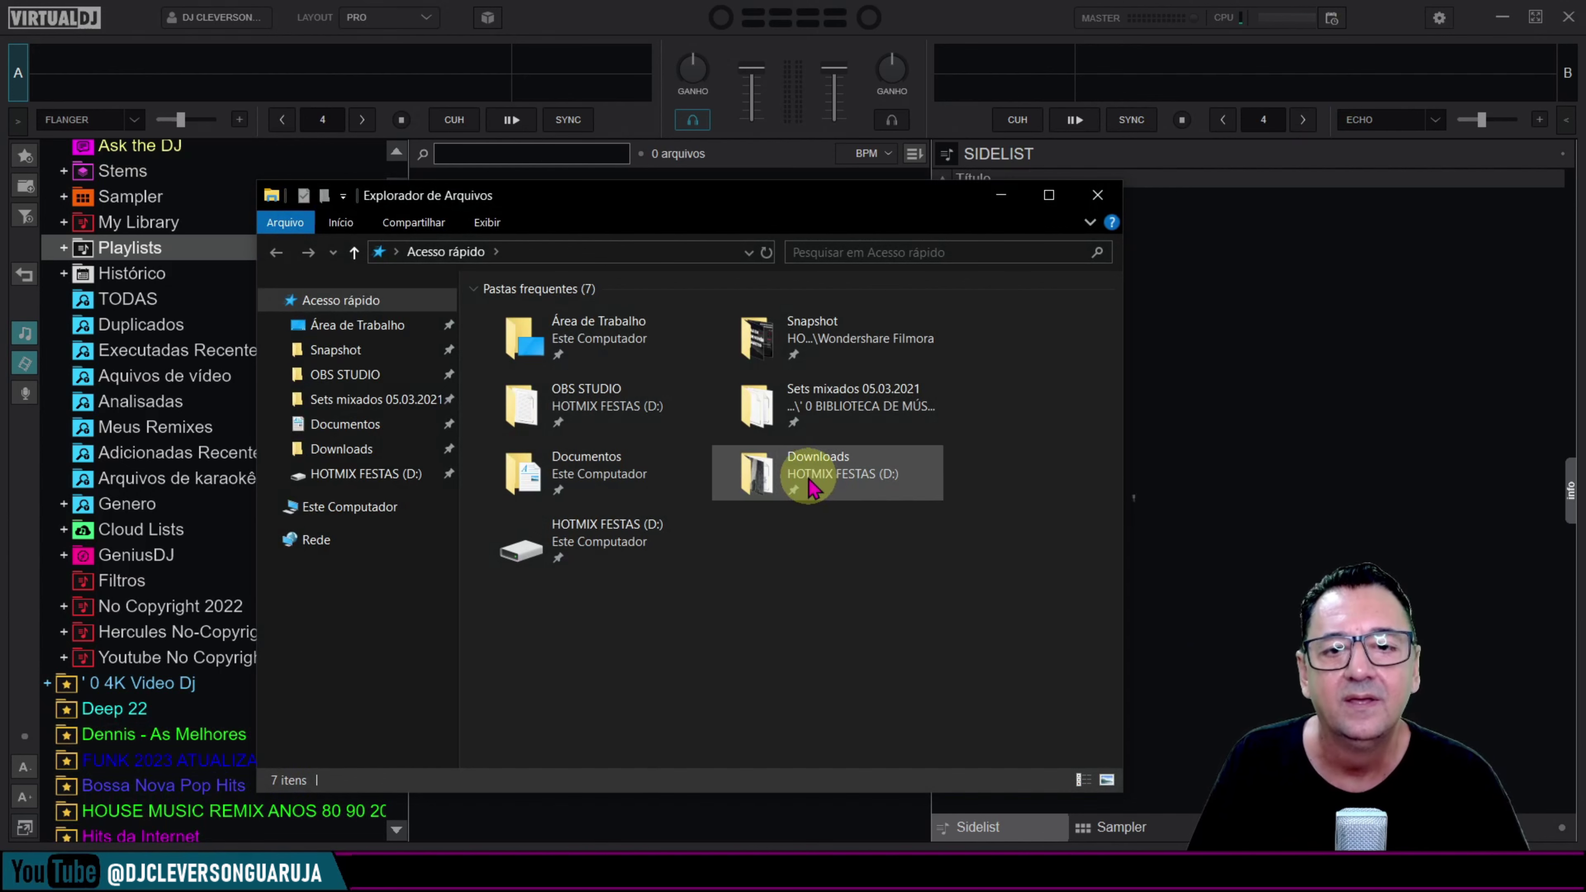
double_click(584, 473)
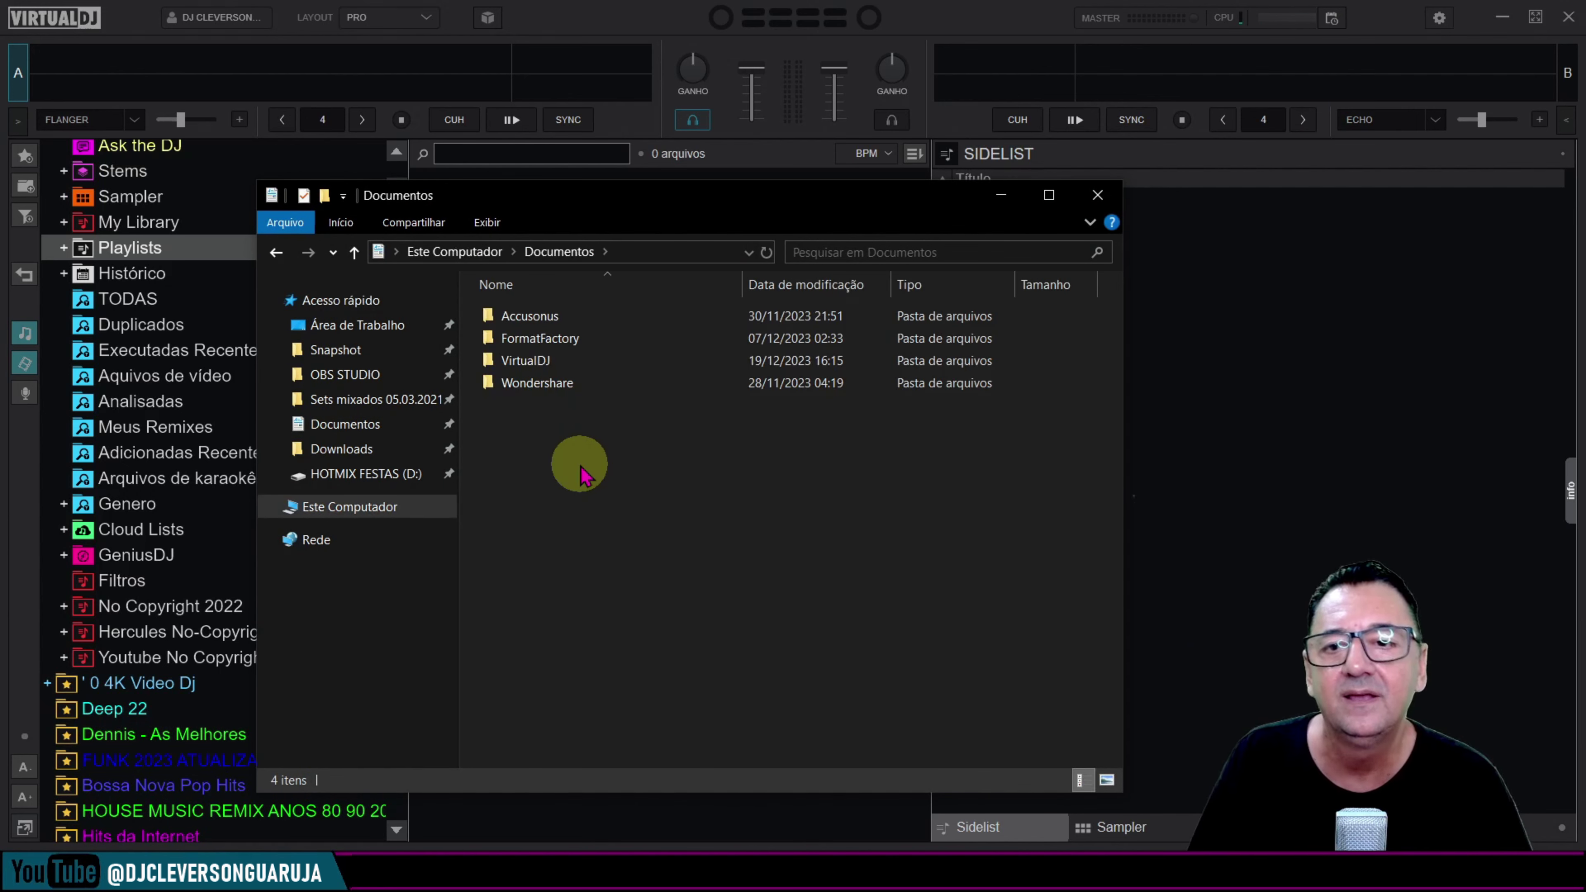
double_click(535, 373)
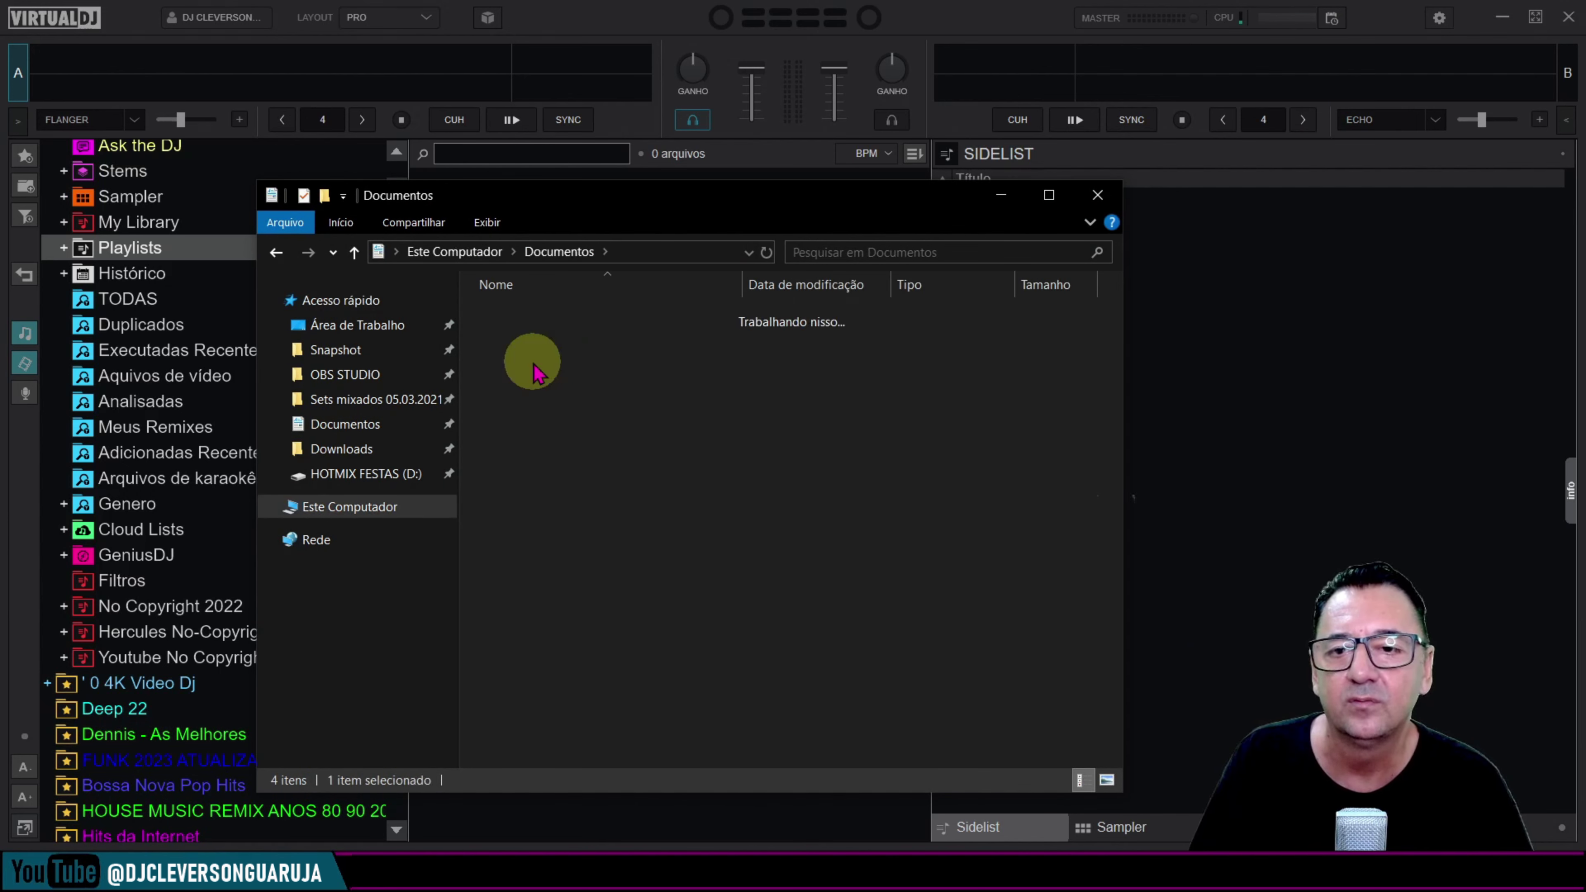
scroll(538, 531, down, 2)
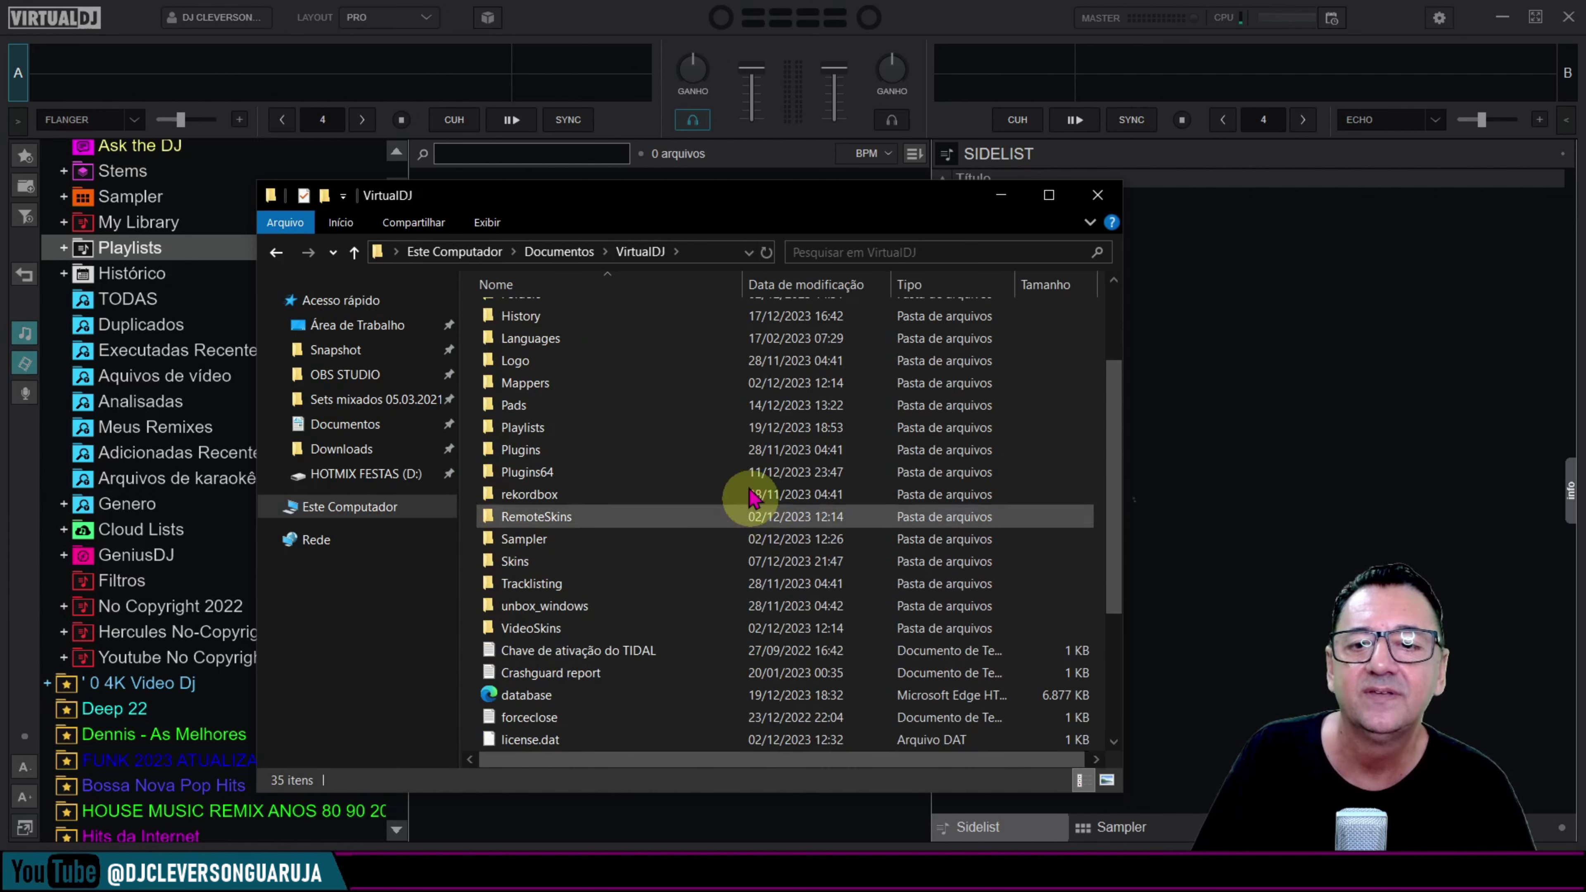
right_click(528, 430)
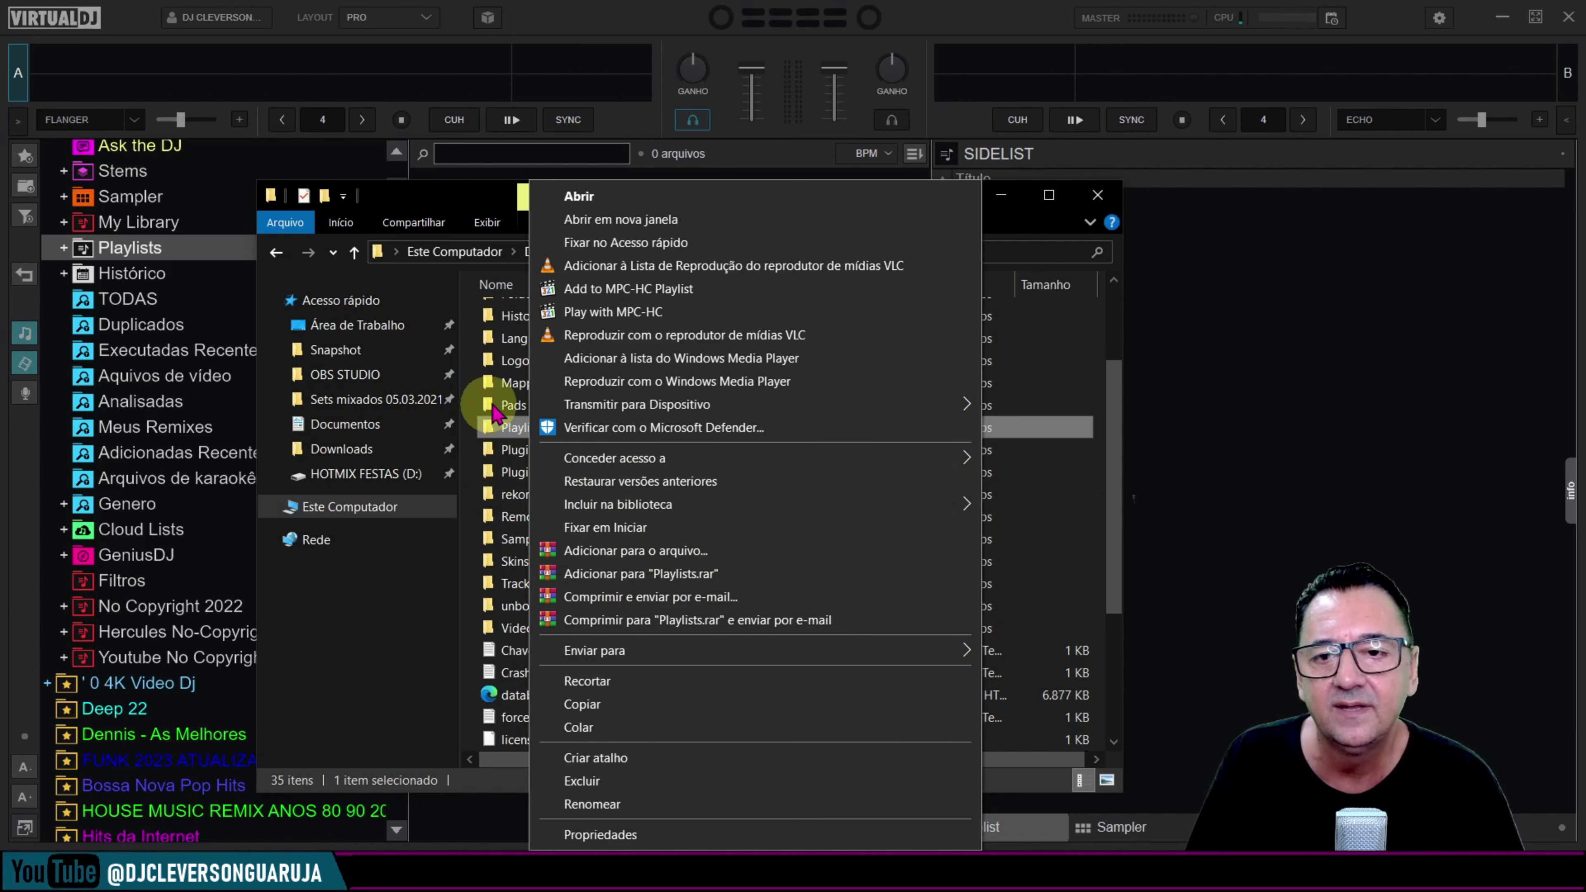
click(504, 441)
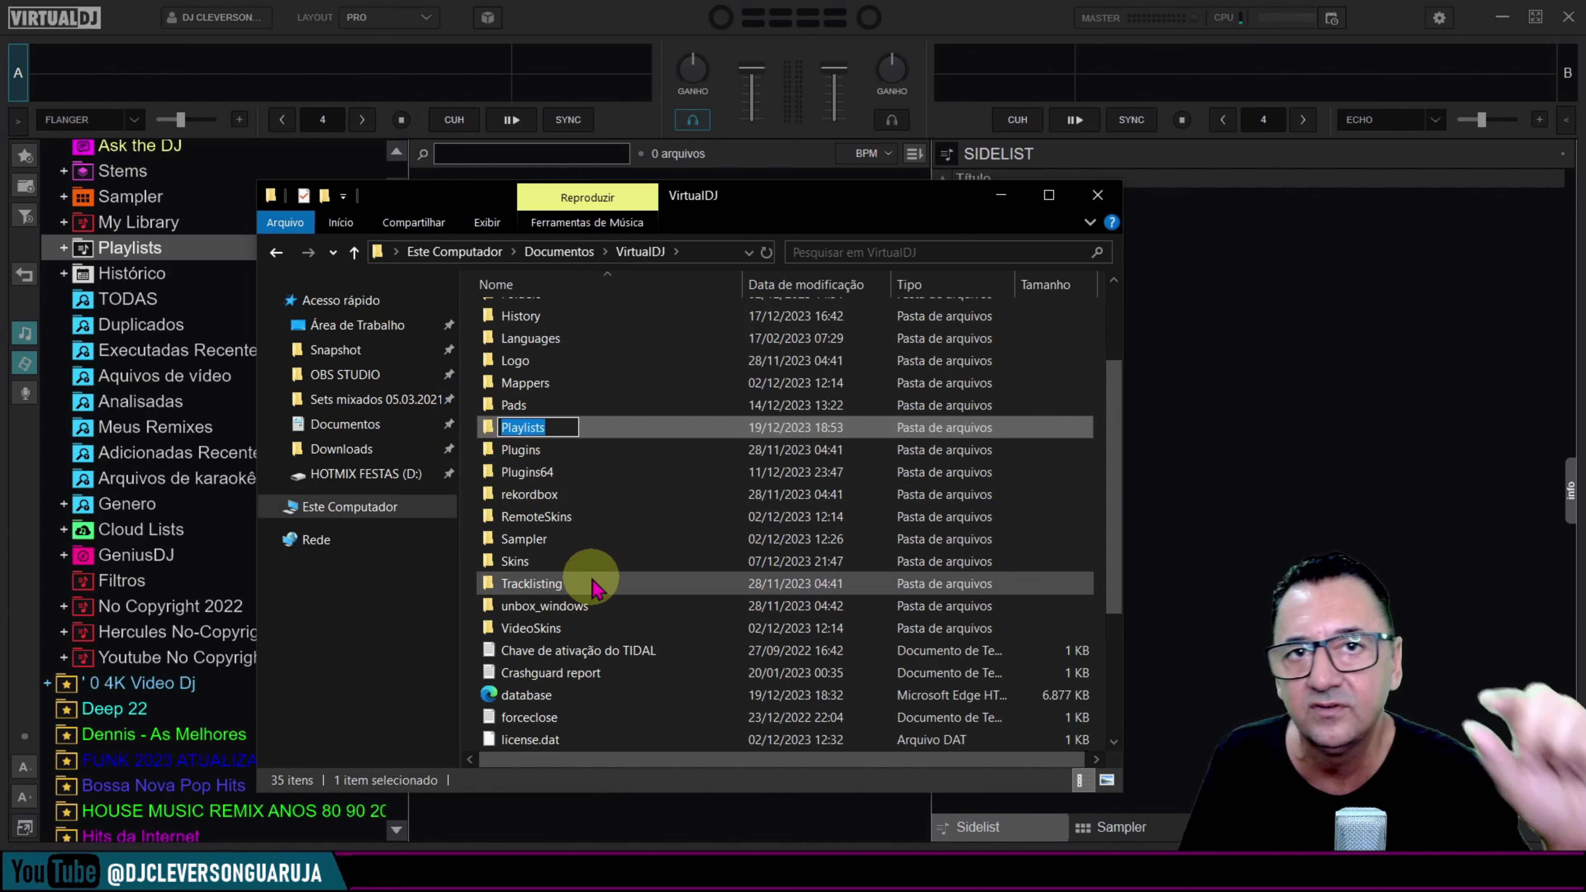
click(531, 431)
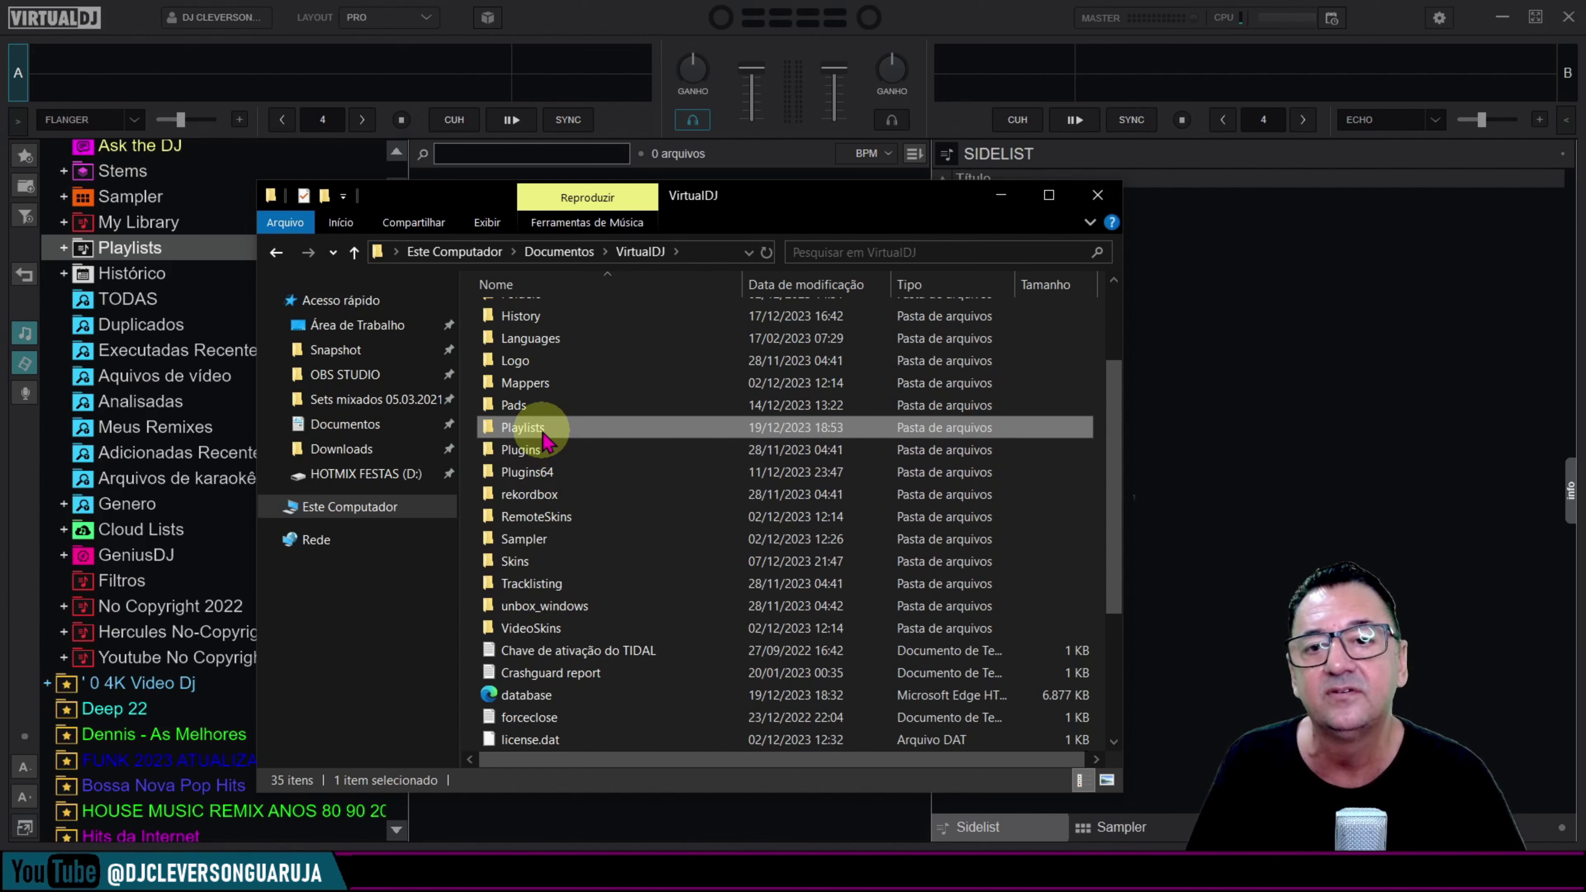
Step: Open the Playlists folder inside the VirtualDJ folder, change its files to a more compact view and look through them
double_click(524, 428)
scroll(543, 440, down, 2)
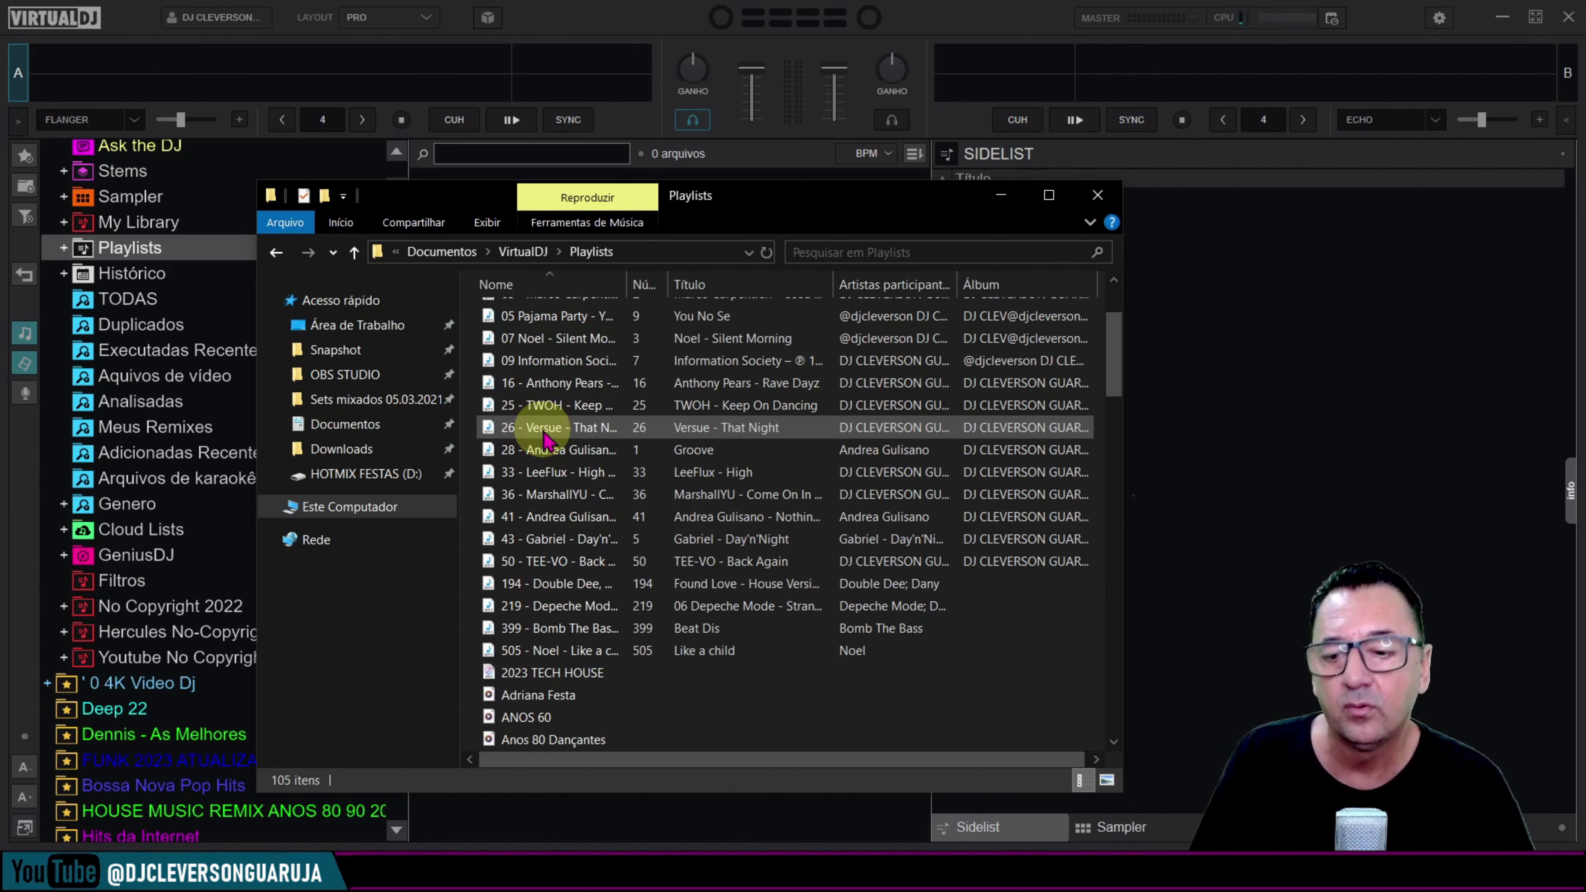
ctrl+scroll(540, 434, down, 2)
scroll(562, 431, down, 5)
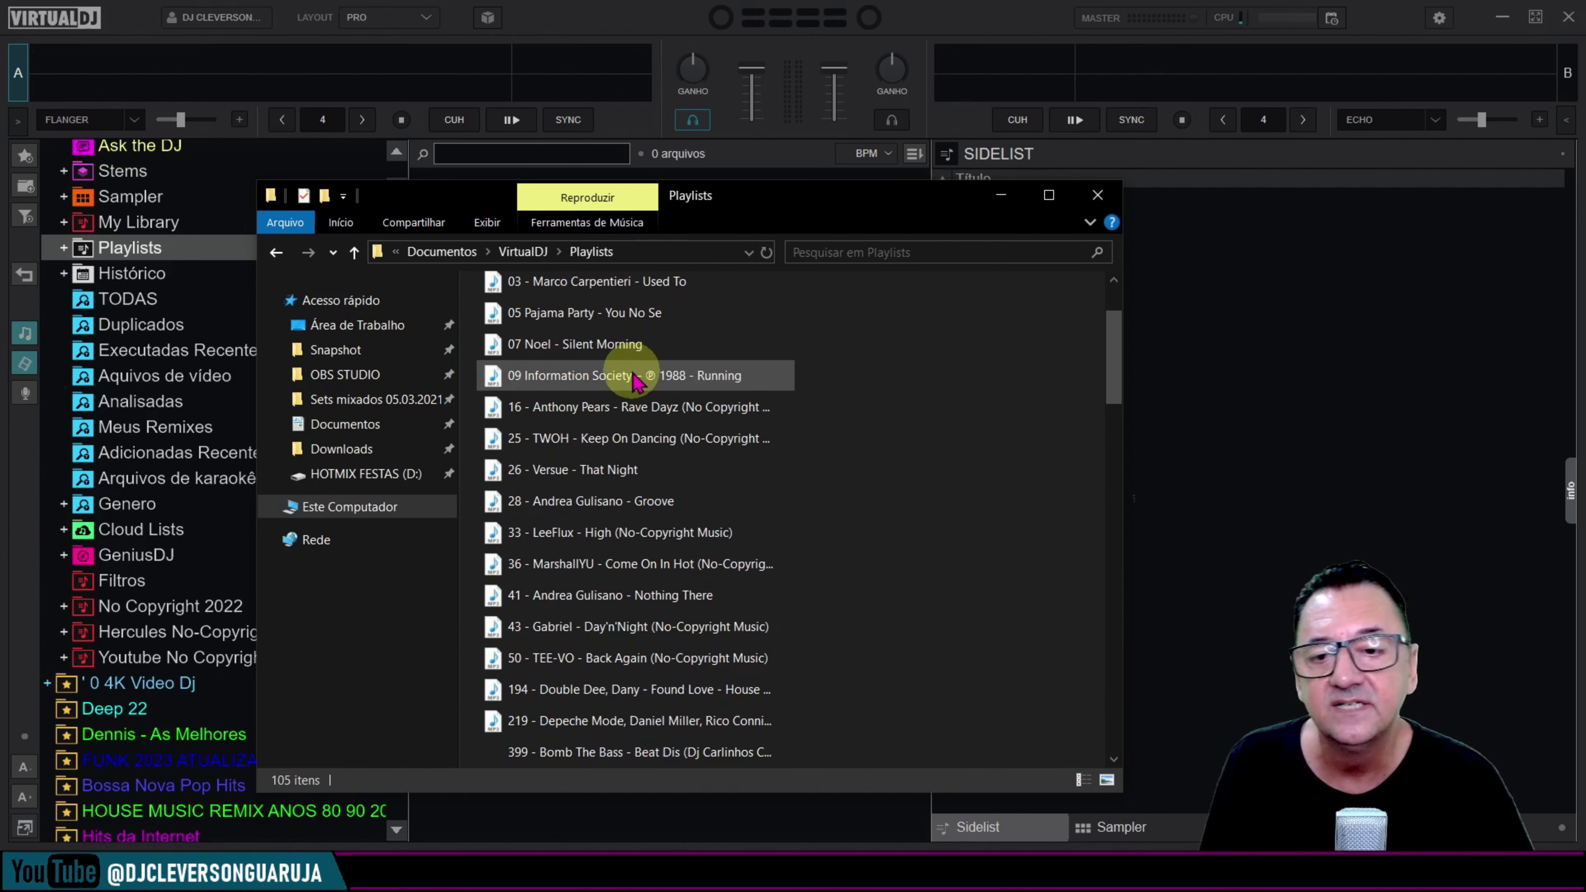
scroll(633, 415, down, 5)
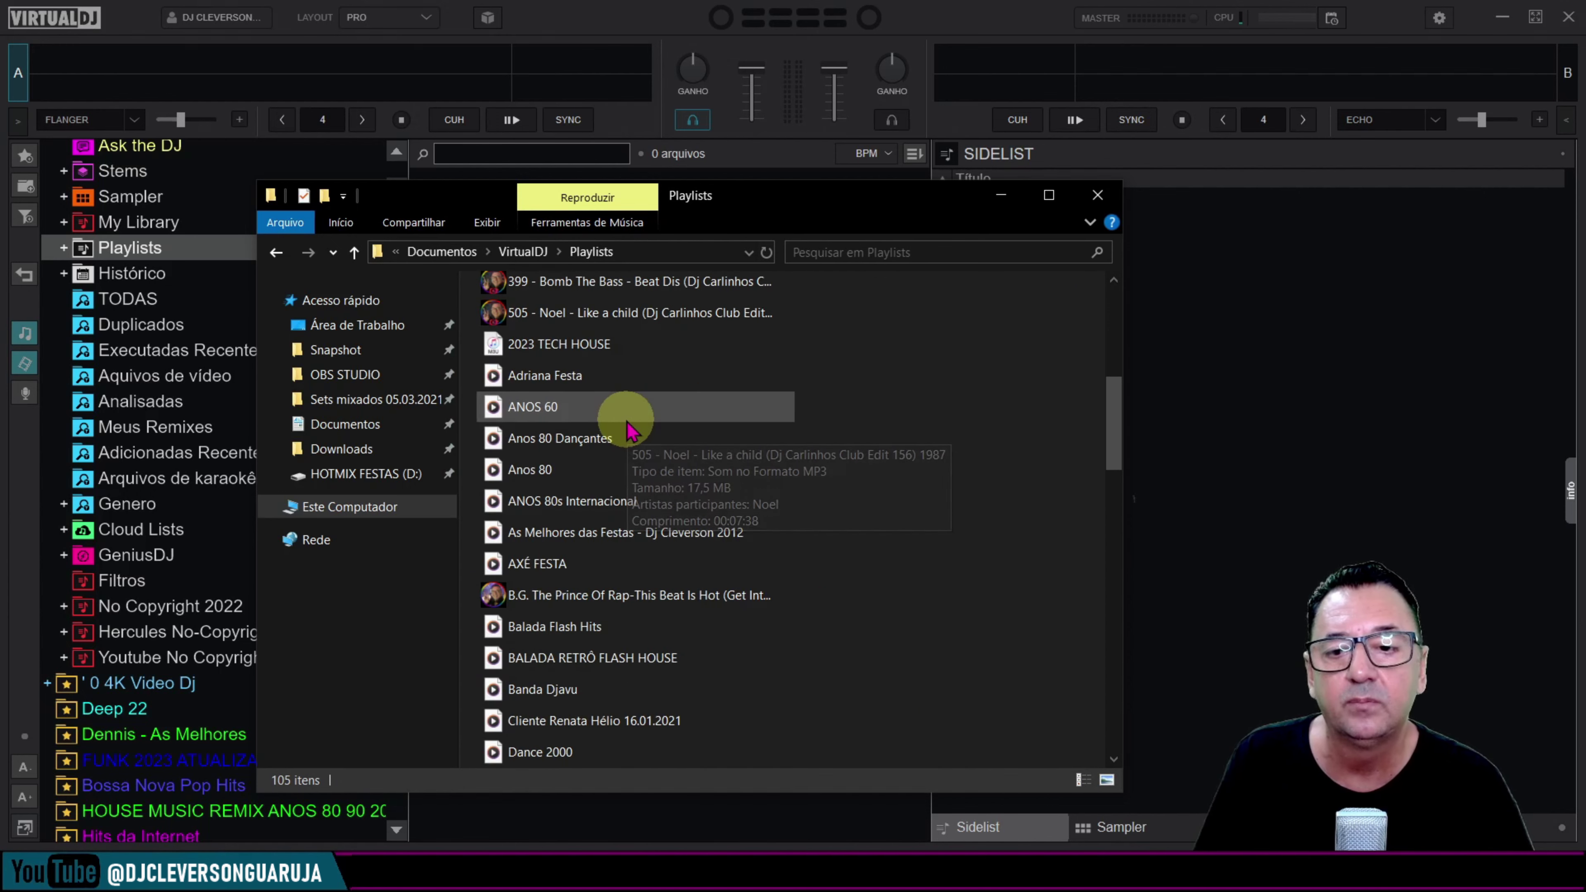
scroll(631, 431, down, 10)
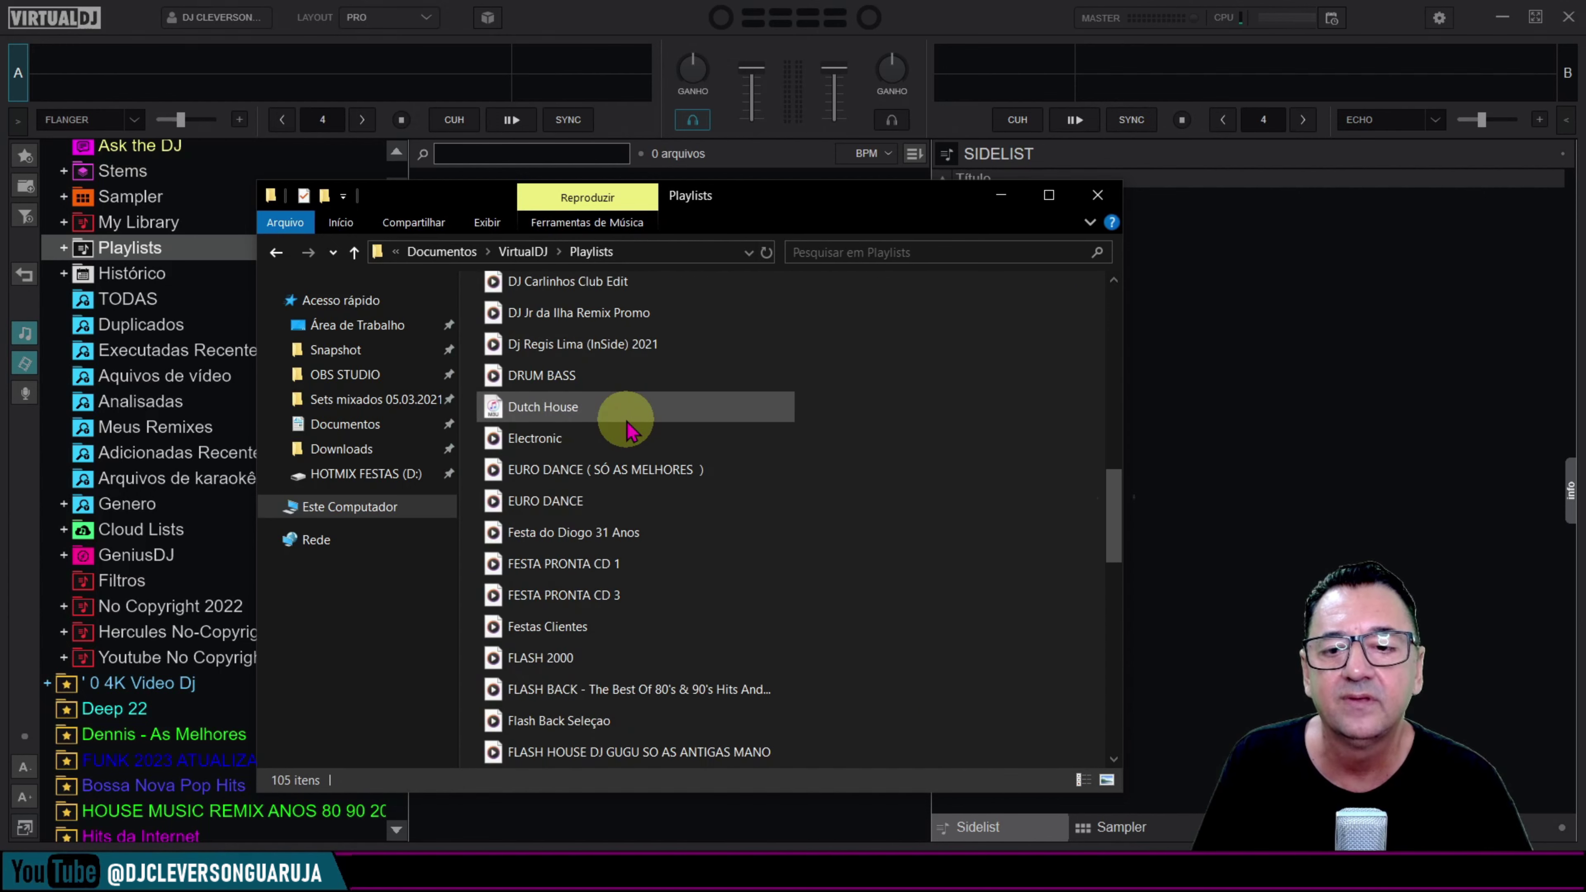
scroll(631, 431, down, 8)
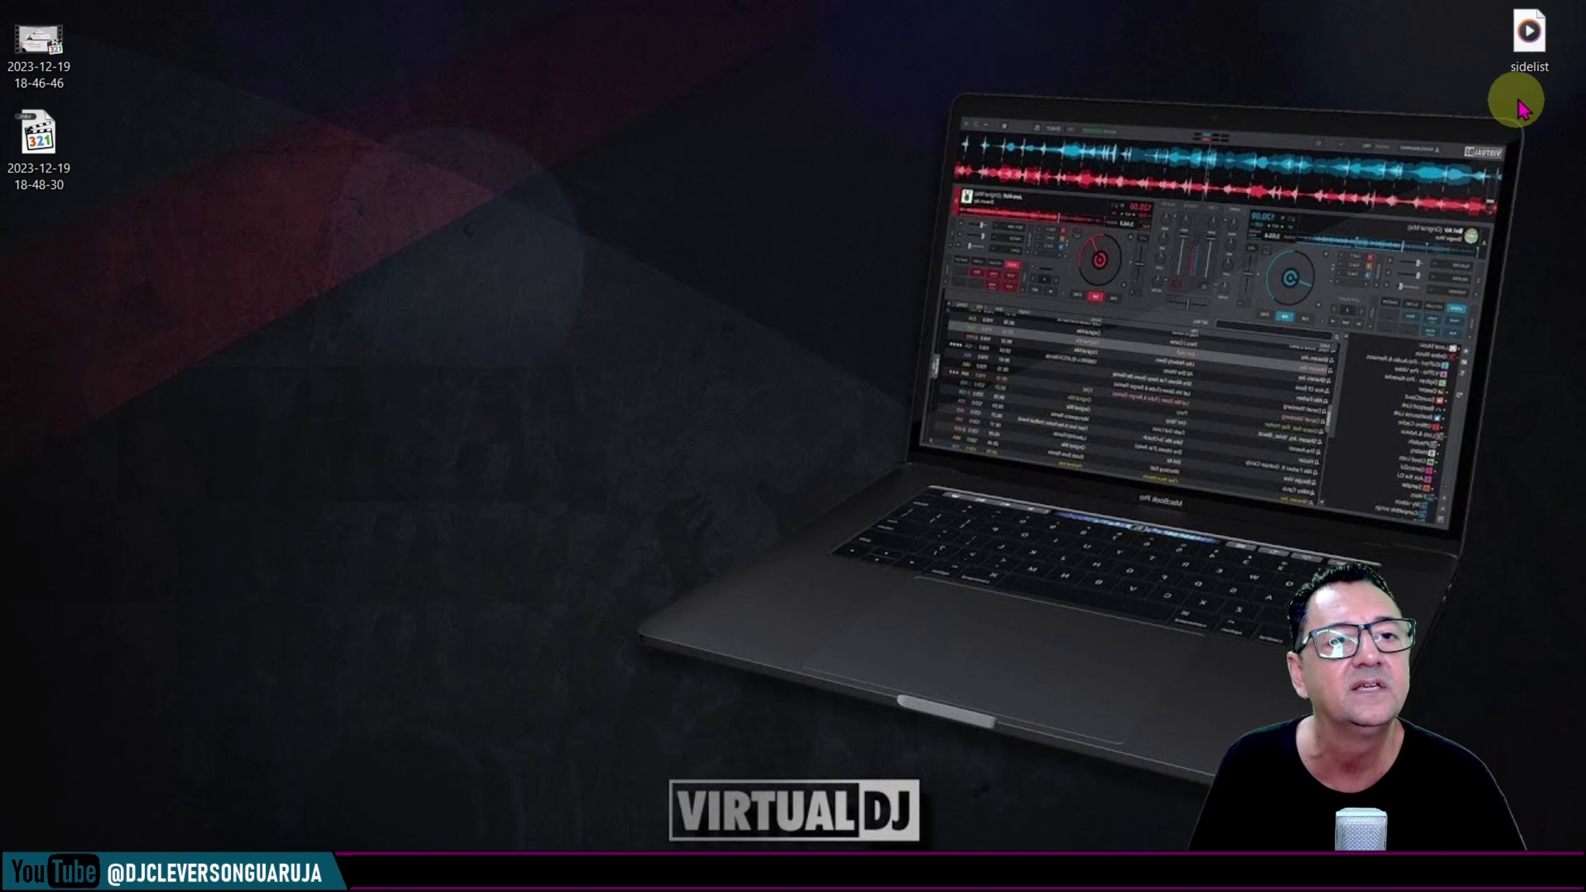
Step: Move the sidelist file from the desktop into the VirtualDJ Playlists folder under Documentos, and close the folder window
right_click(1531, 42)
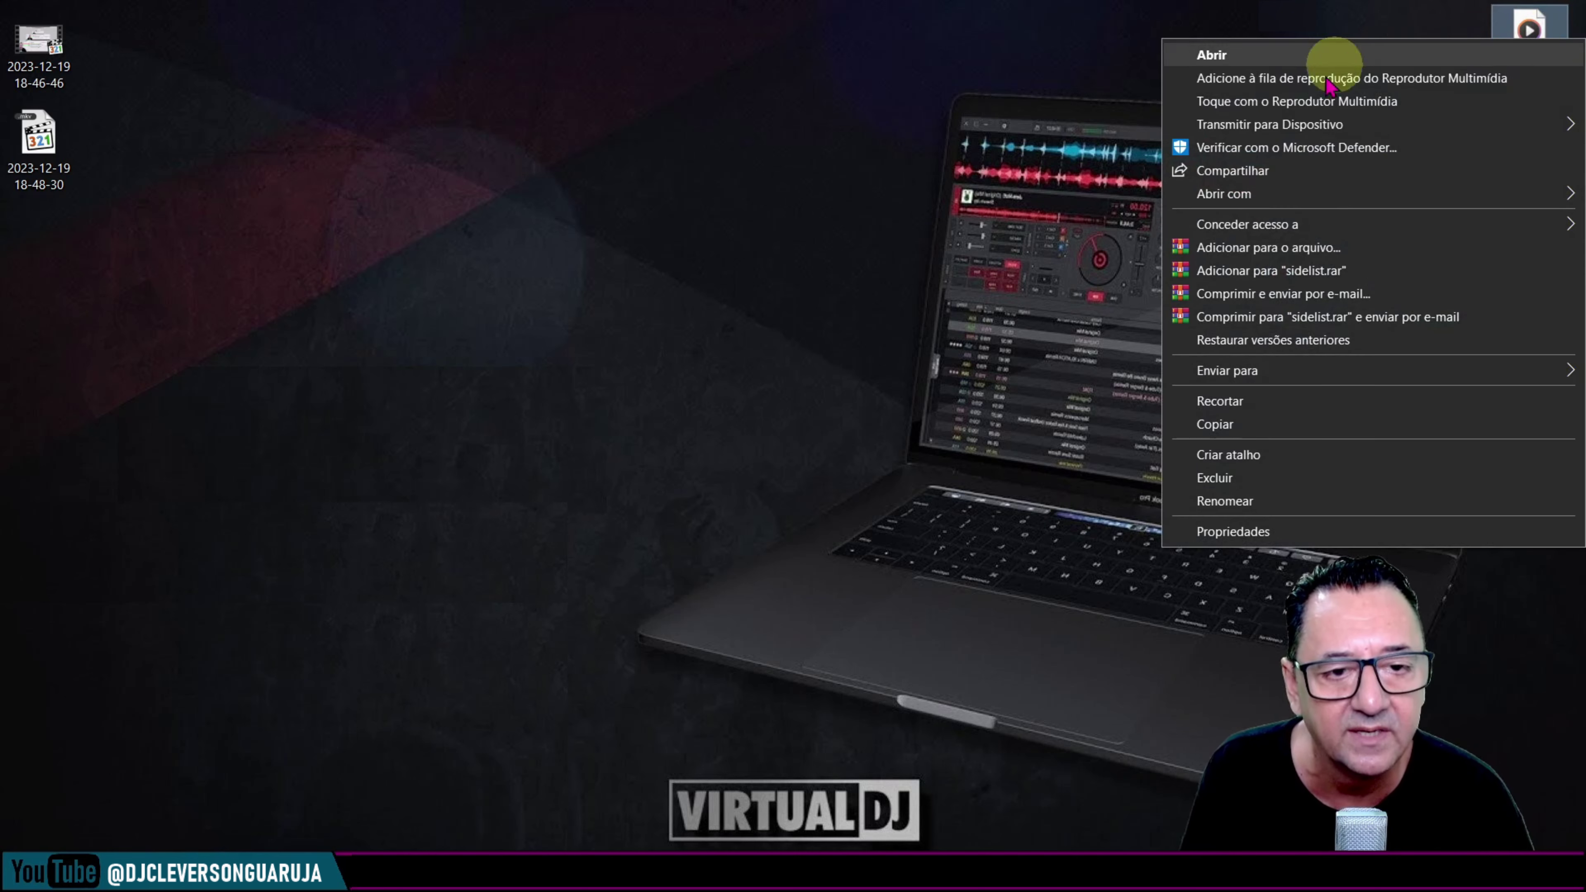
click(1216, 403)
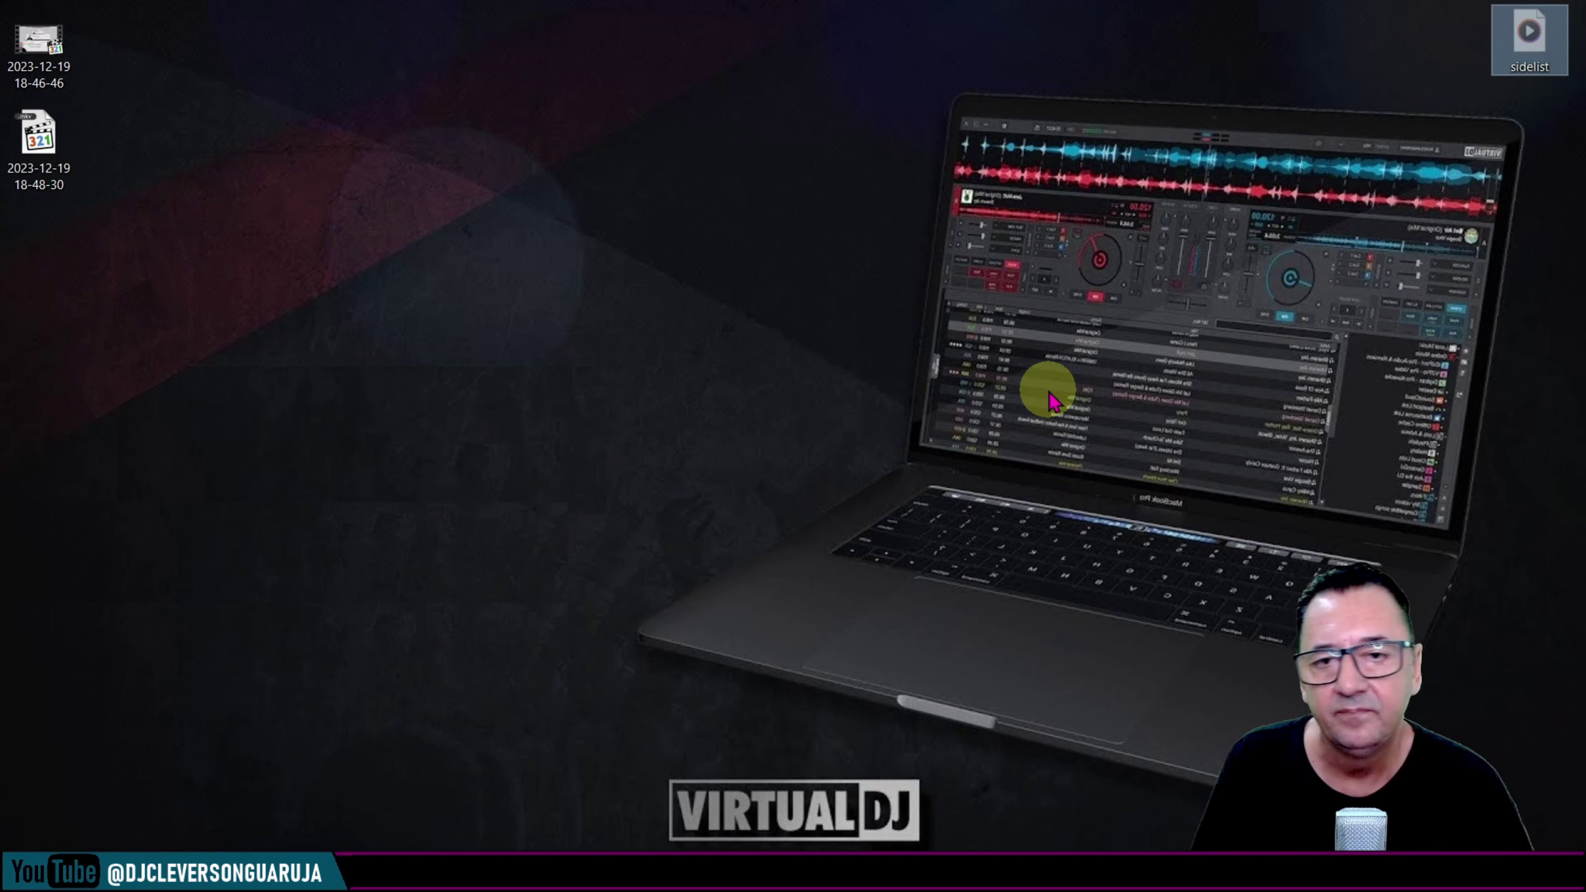
click(120, 869)
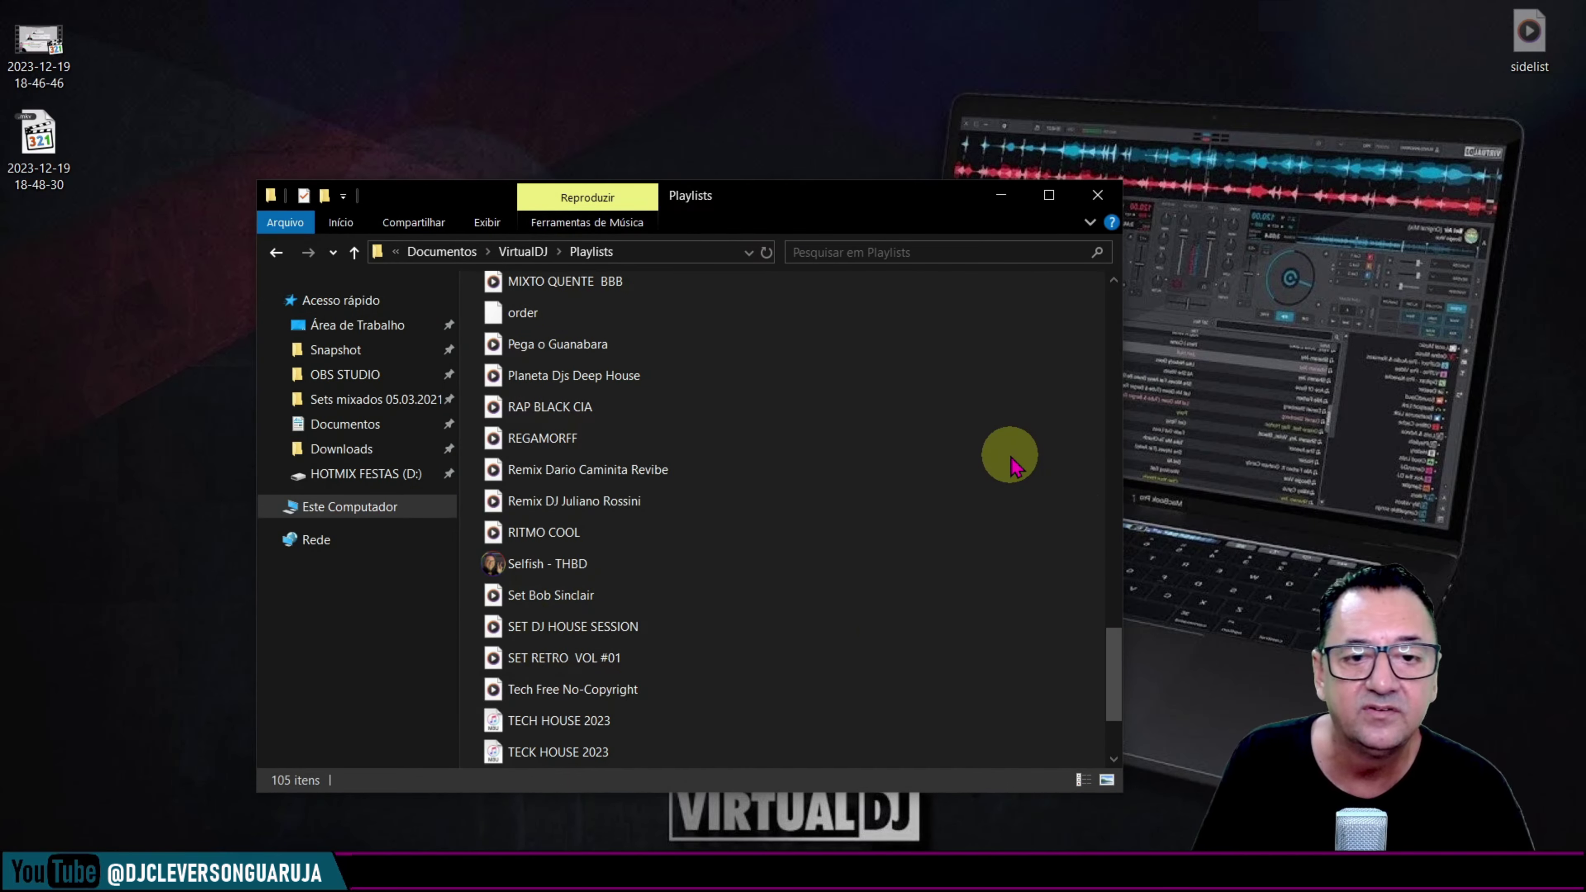
right_click(1012, 463)
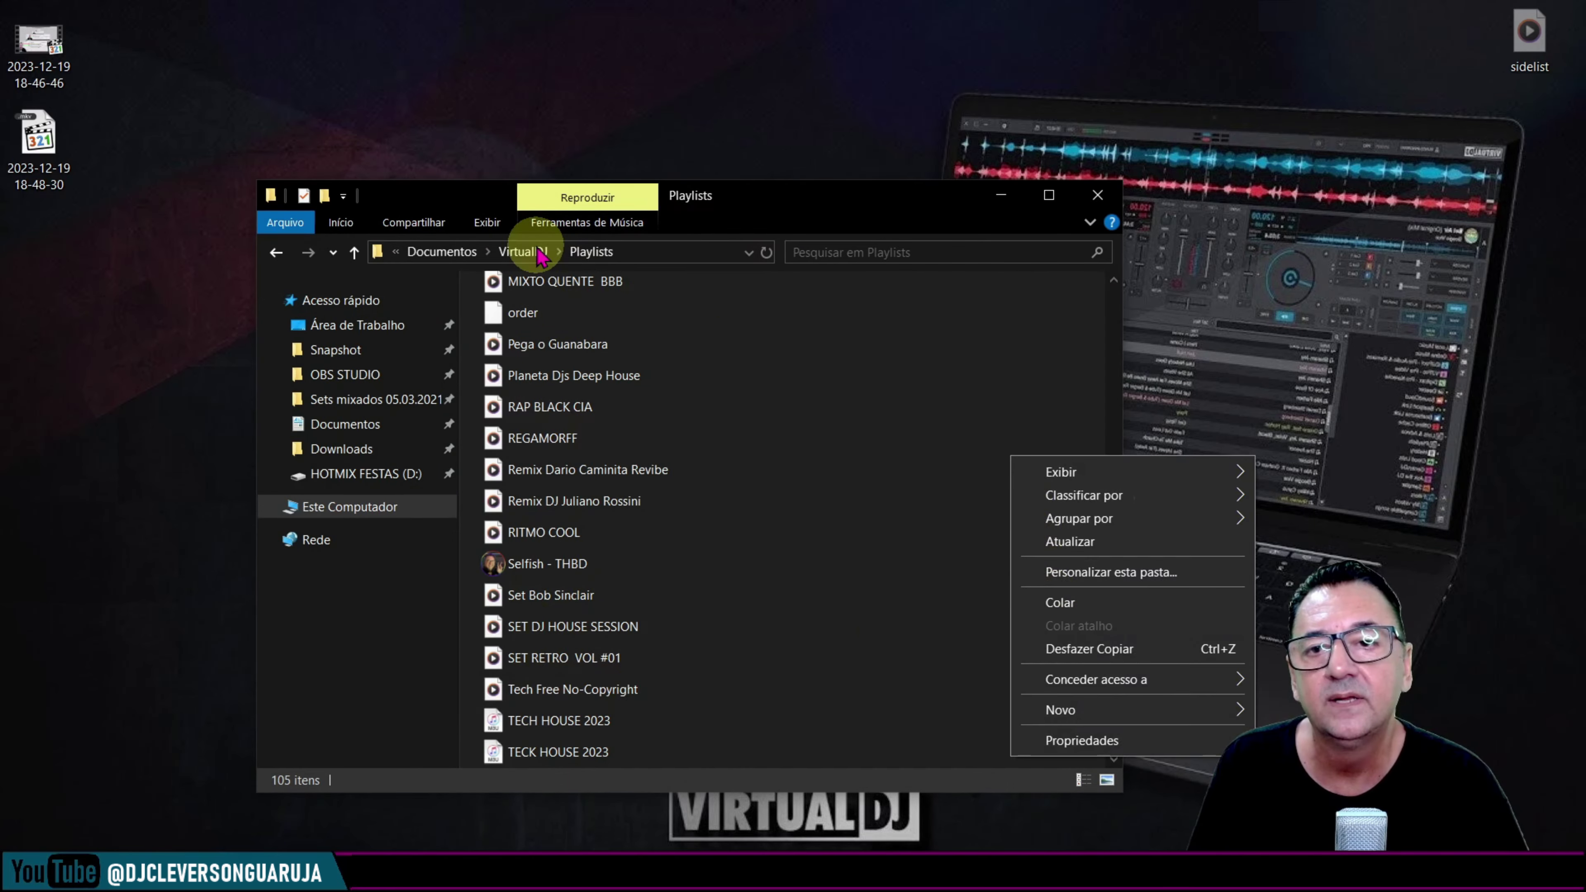
click(1062, 603)
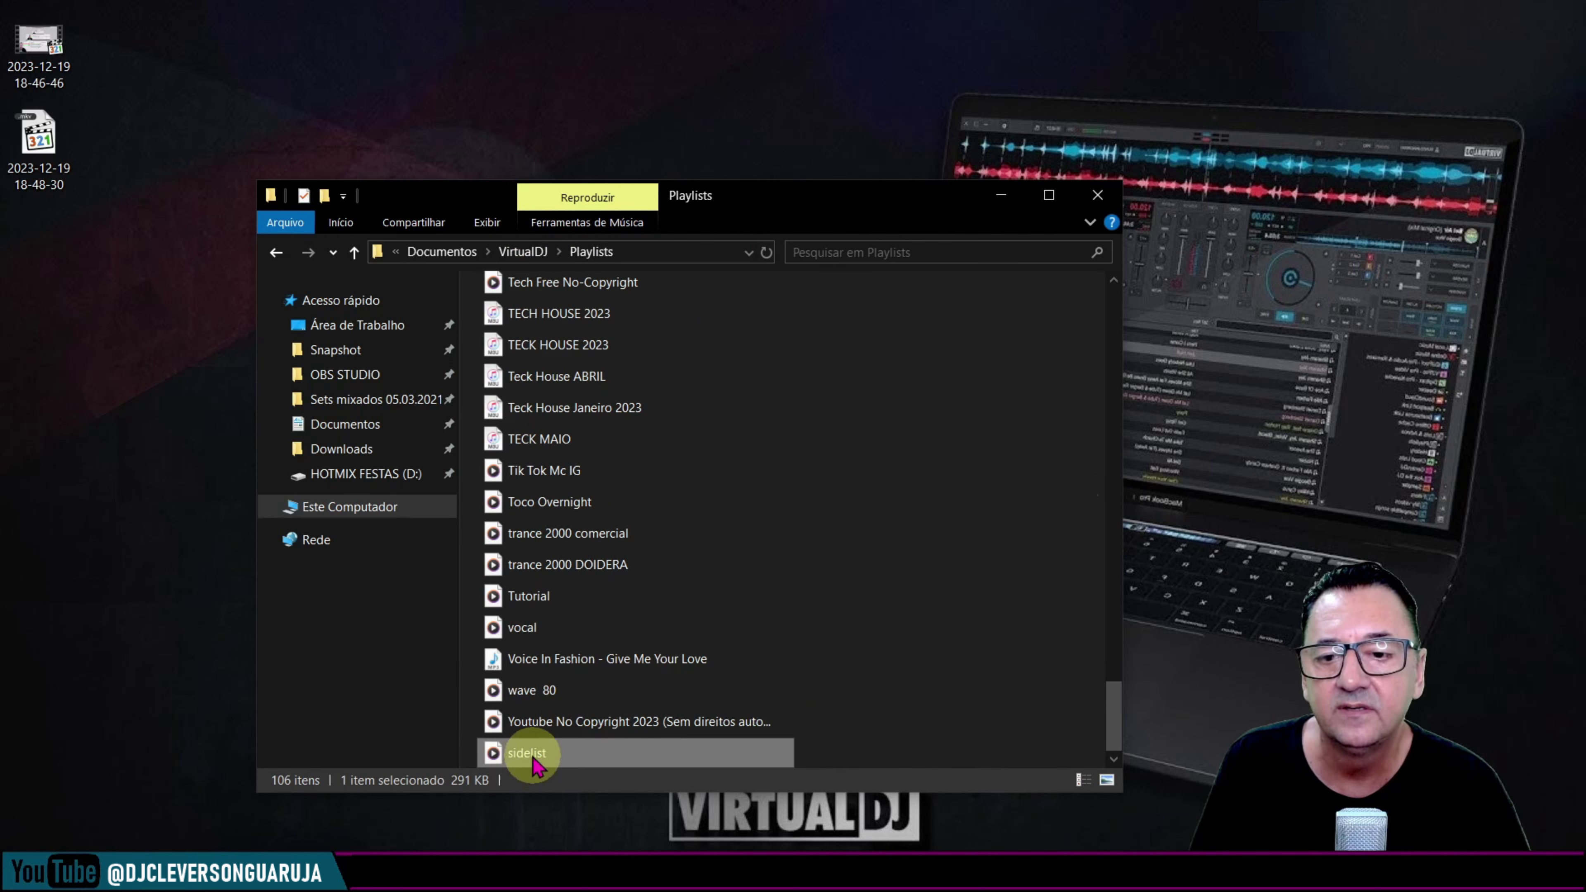
click(746, 393)
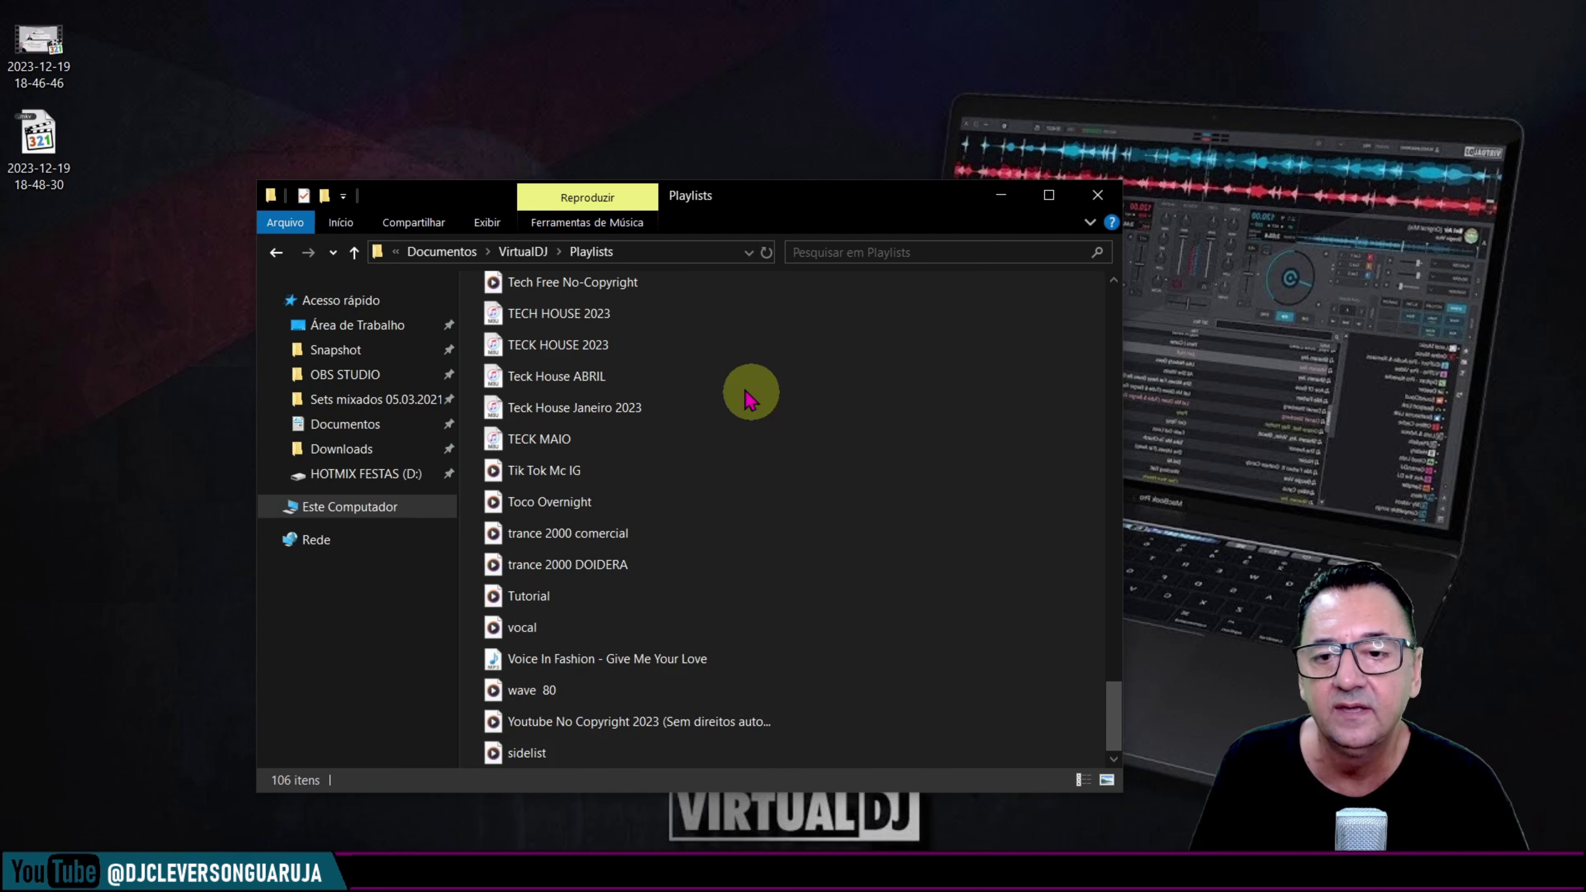
scroll(903, 538, up, 1)
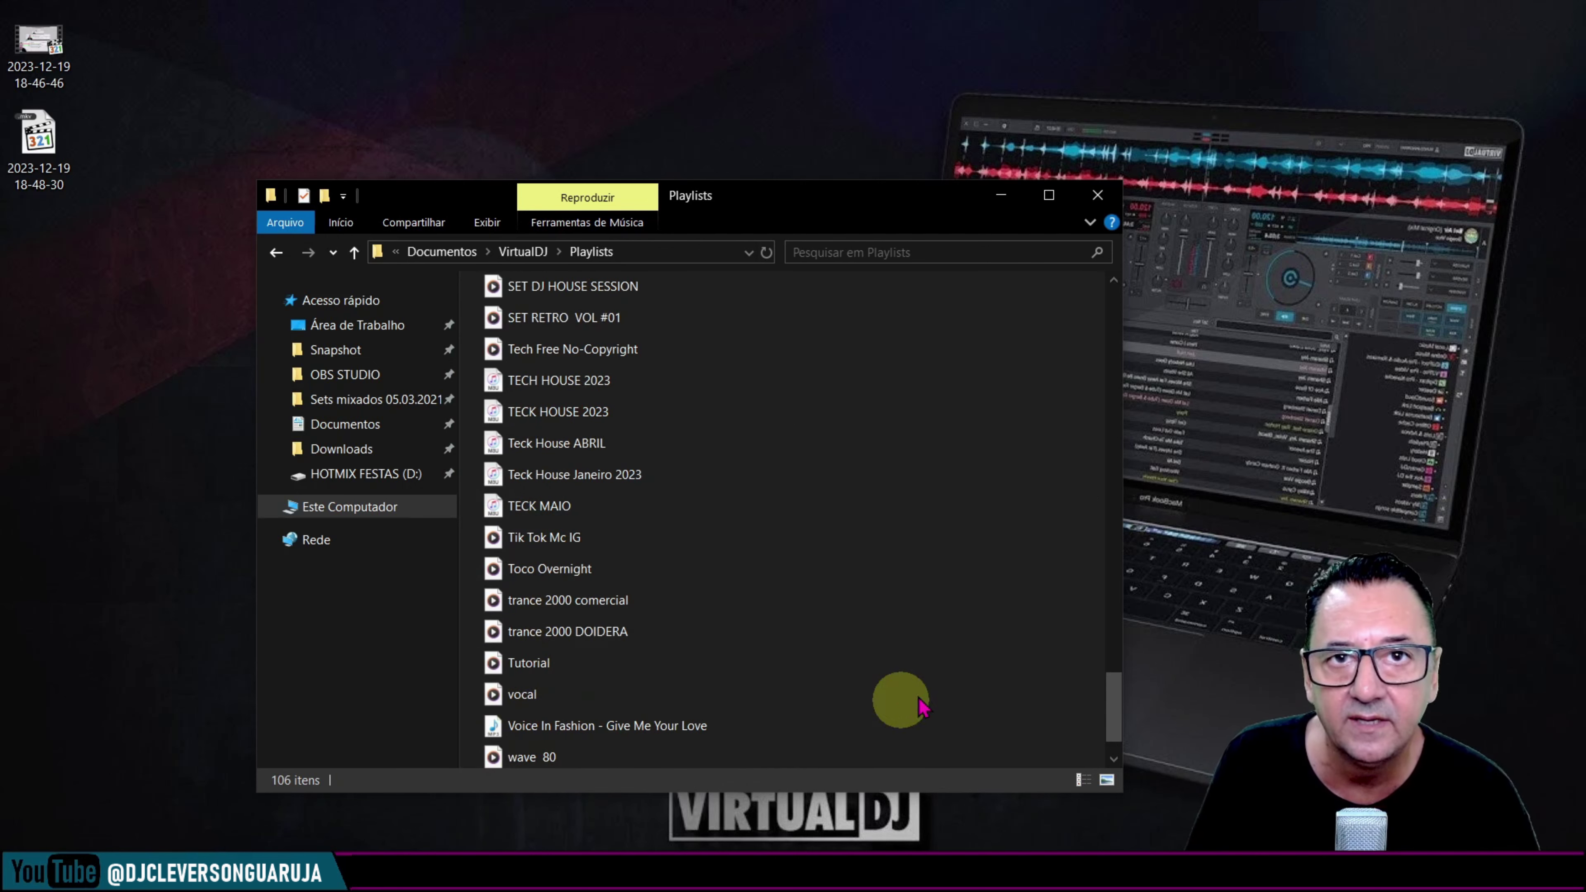
click(1097, 194)
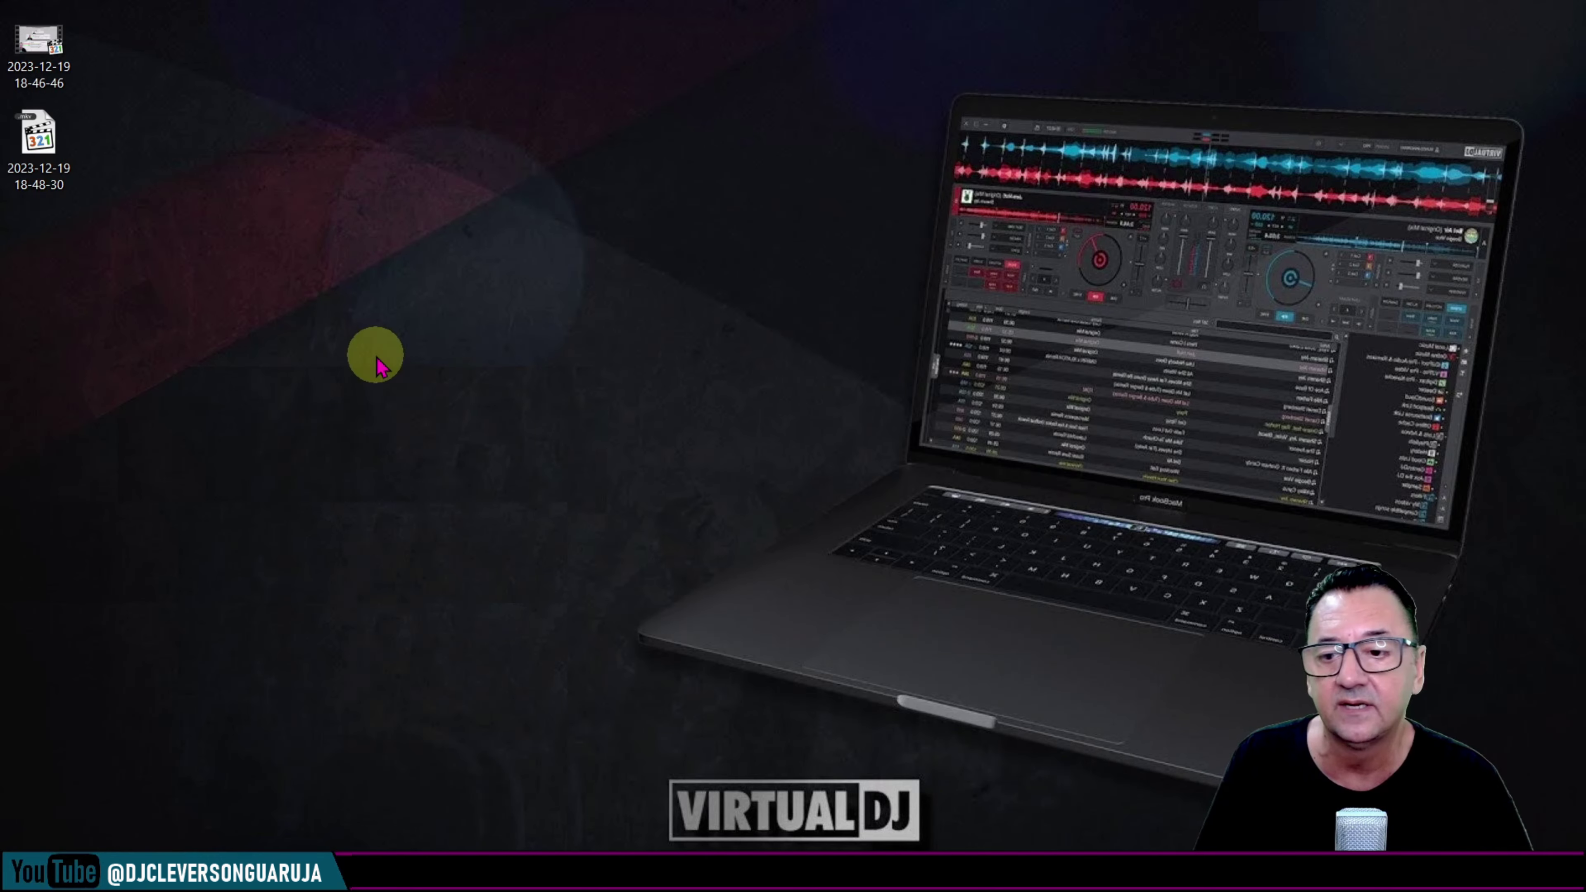
Step: Switch to VirtualDJ, display the Sidelist in the side view and widen the side view area
click(187, 840)
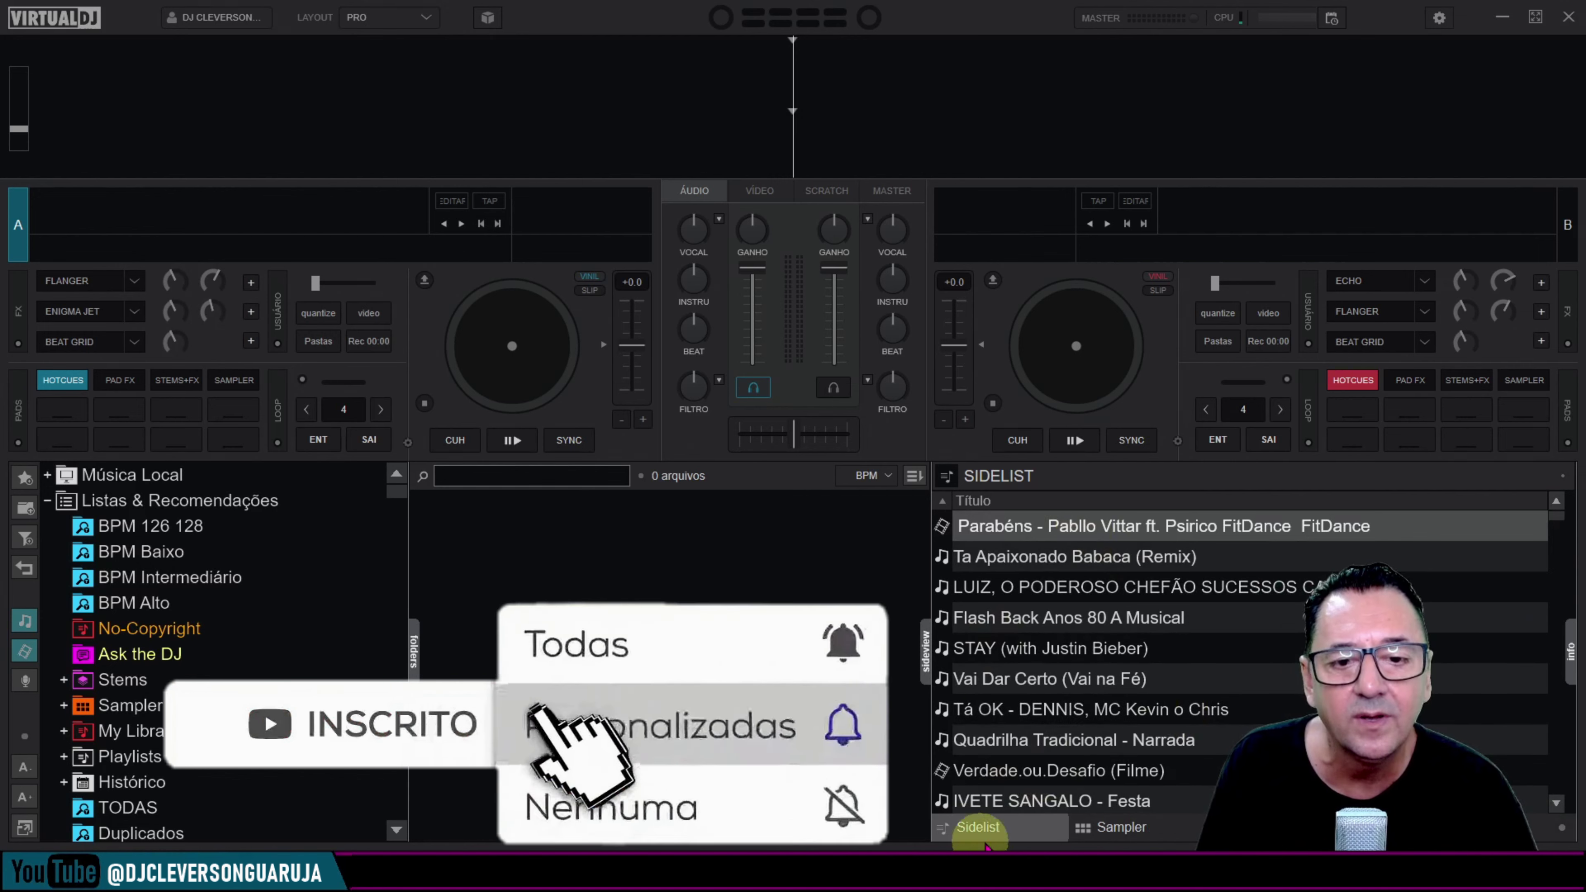
click(1122, 828)
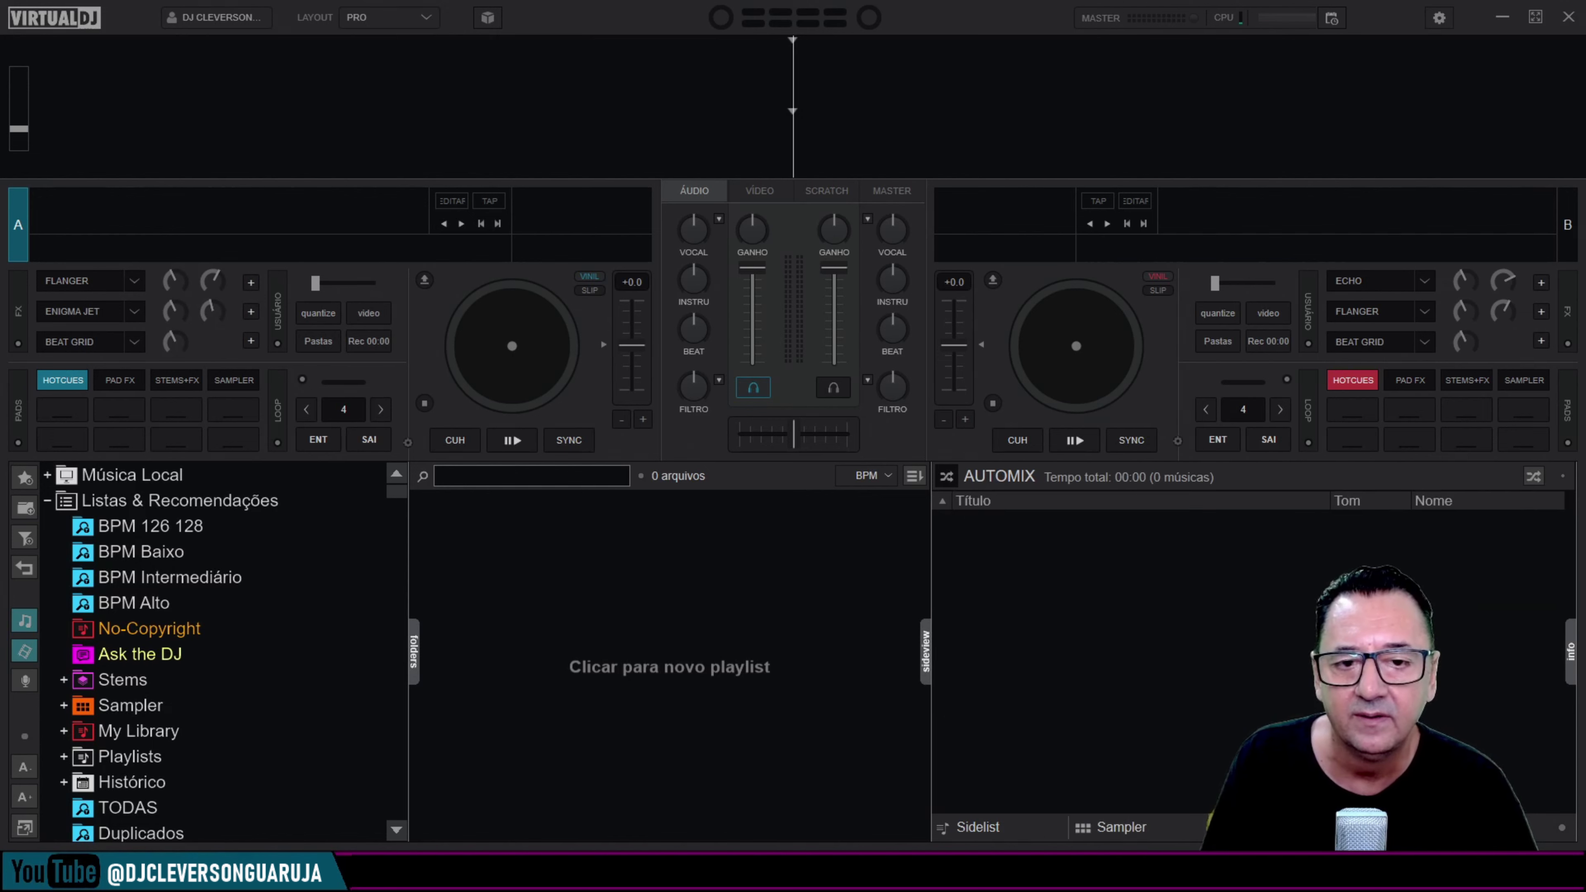
click(977, 827)
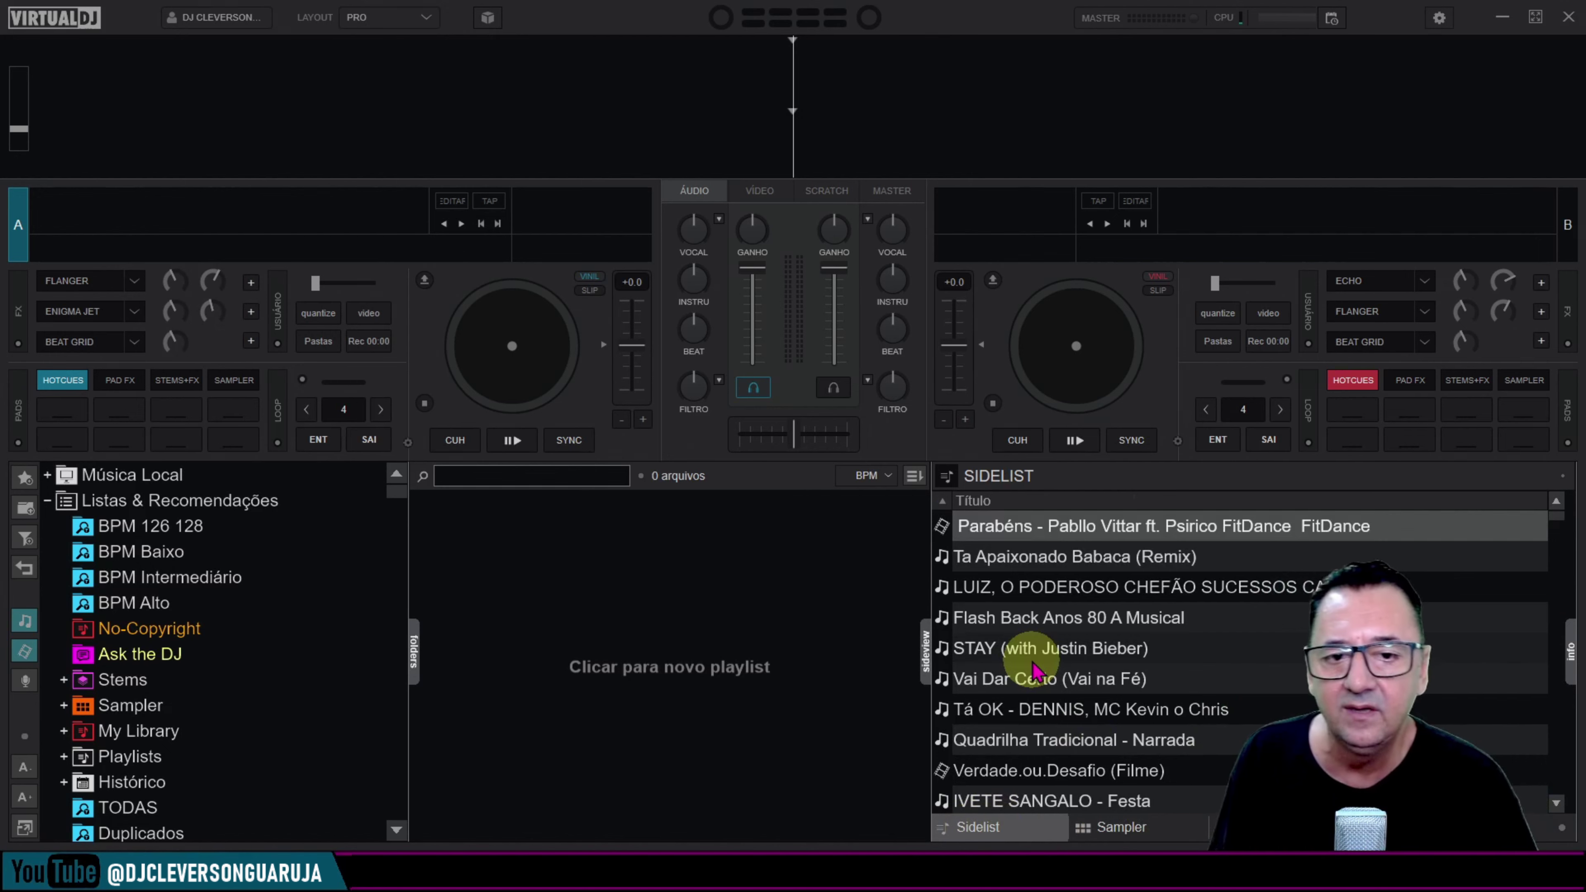
click(931, 587)
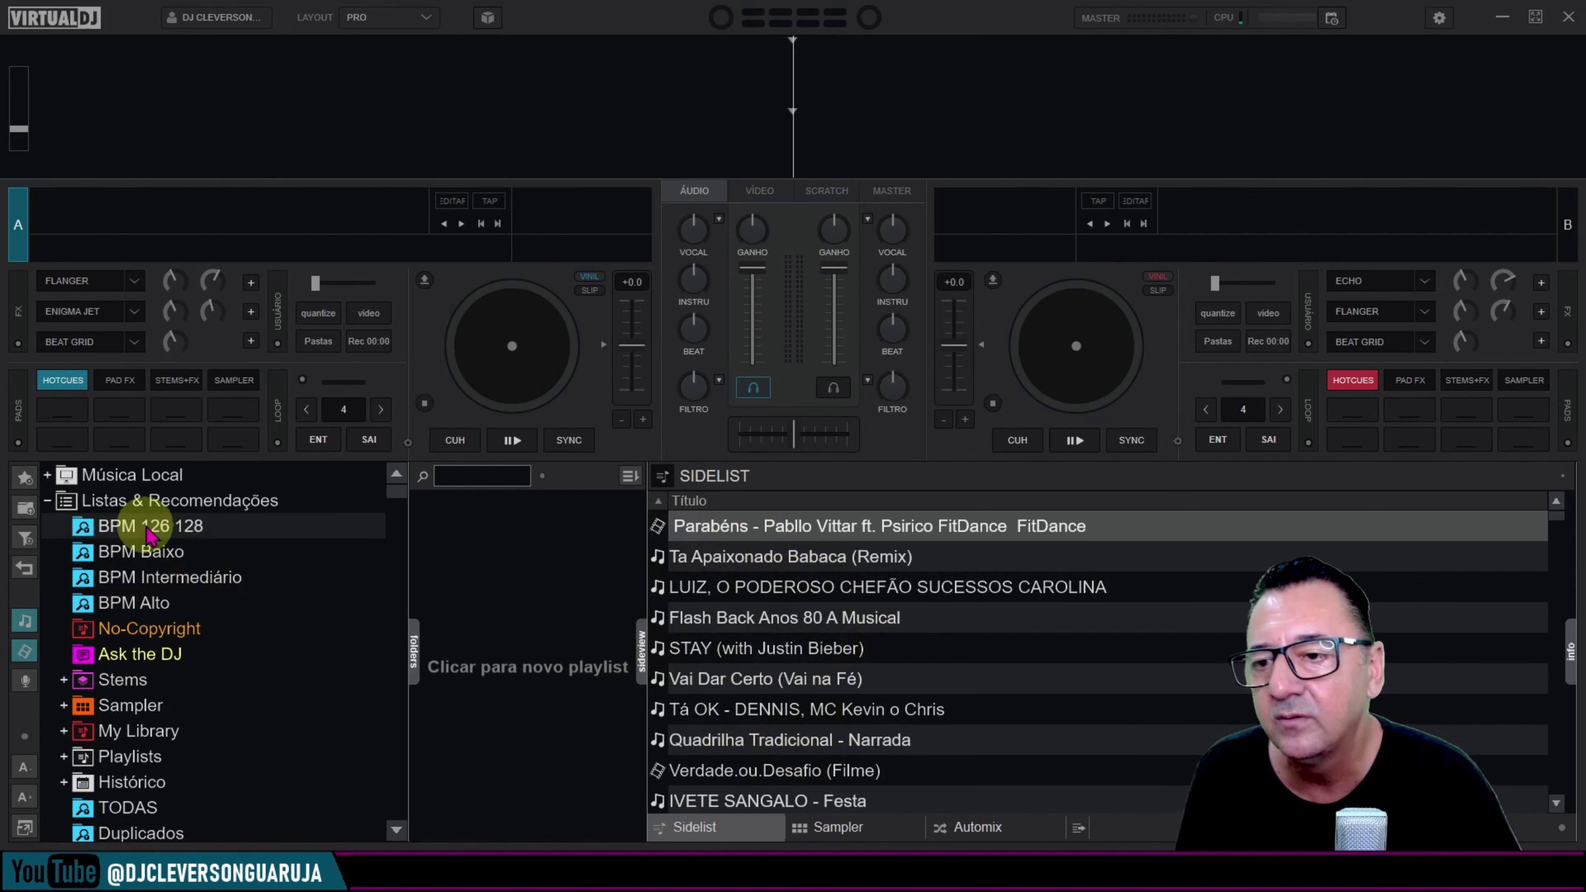
Step: Expand the Playlists folder under Listas & Recomendações and move the sidelist playlist up to directly below Dance 2000
click(136, 500)
double_click(136, 500)
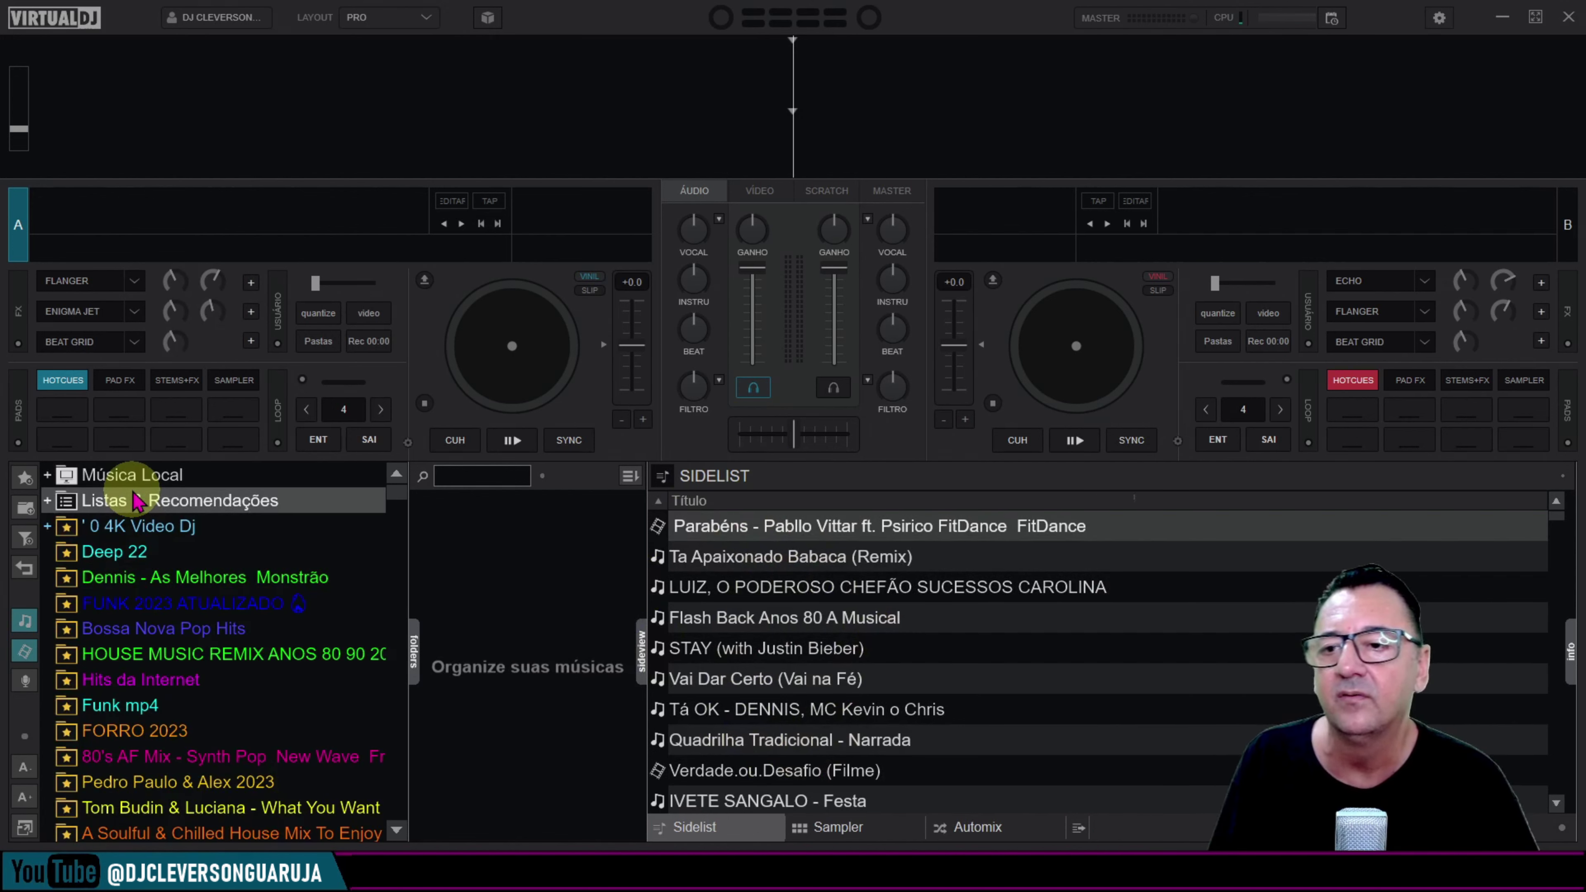
double_click(135, 500)
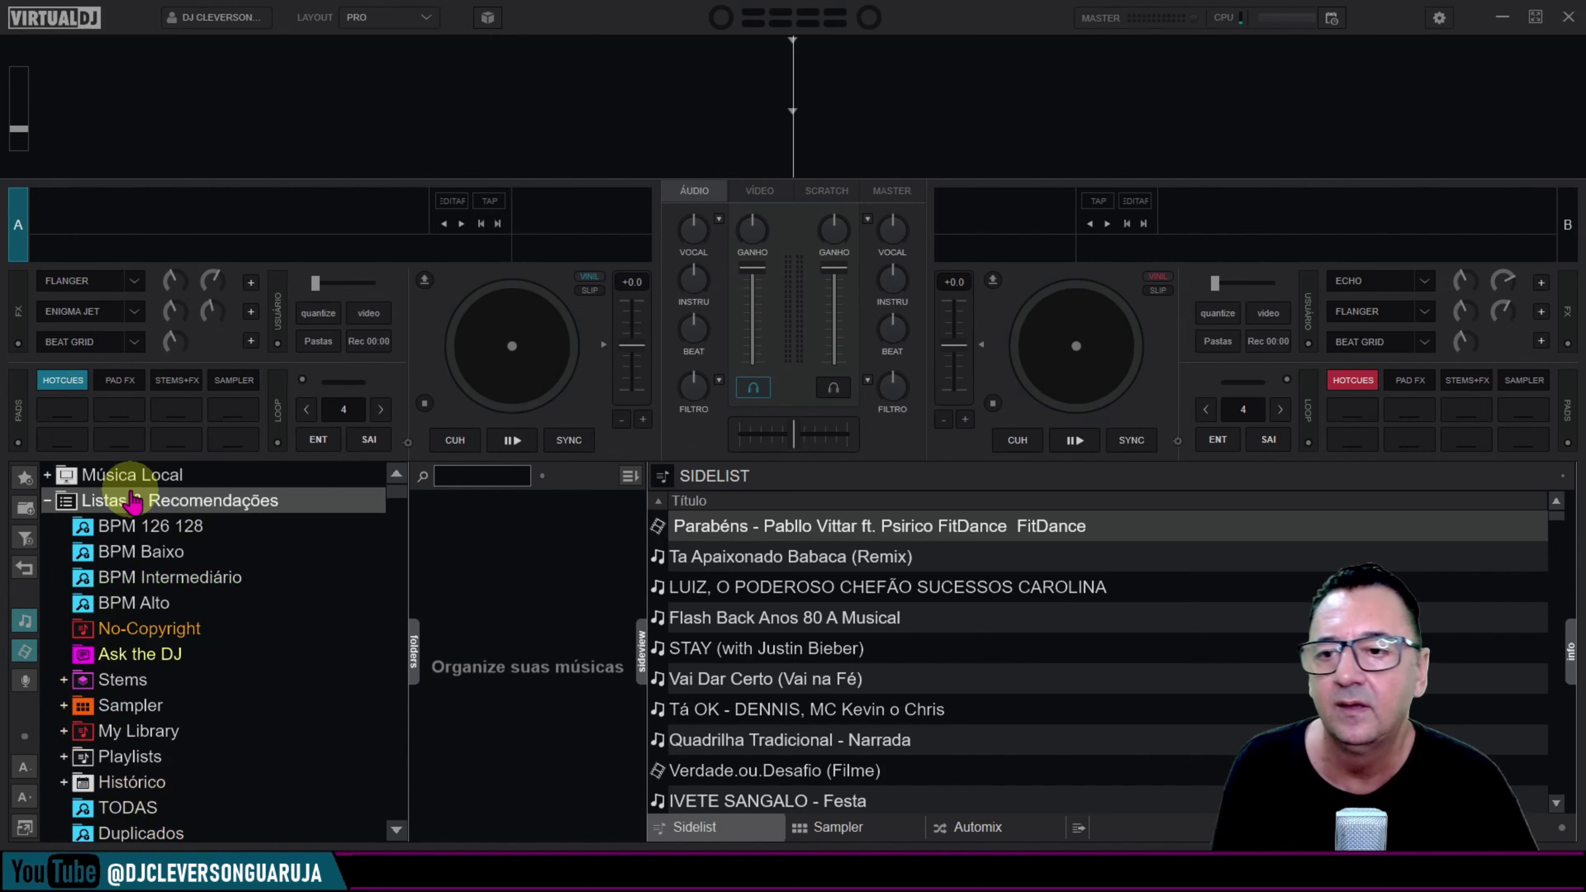
scroll(109, 625, down, 1)
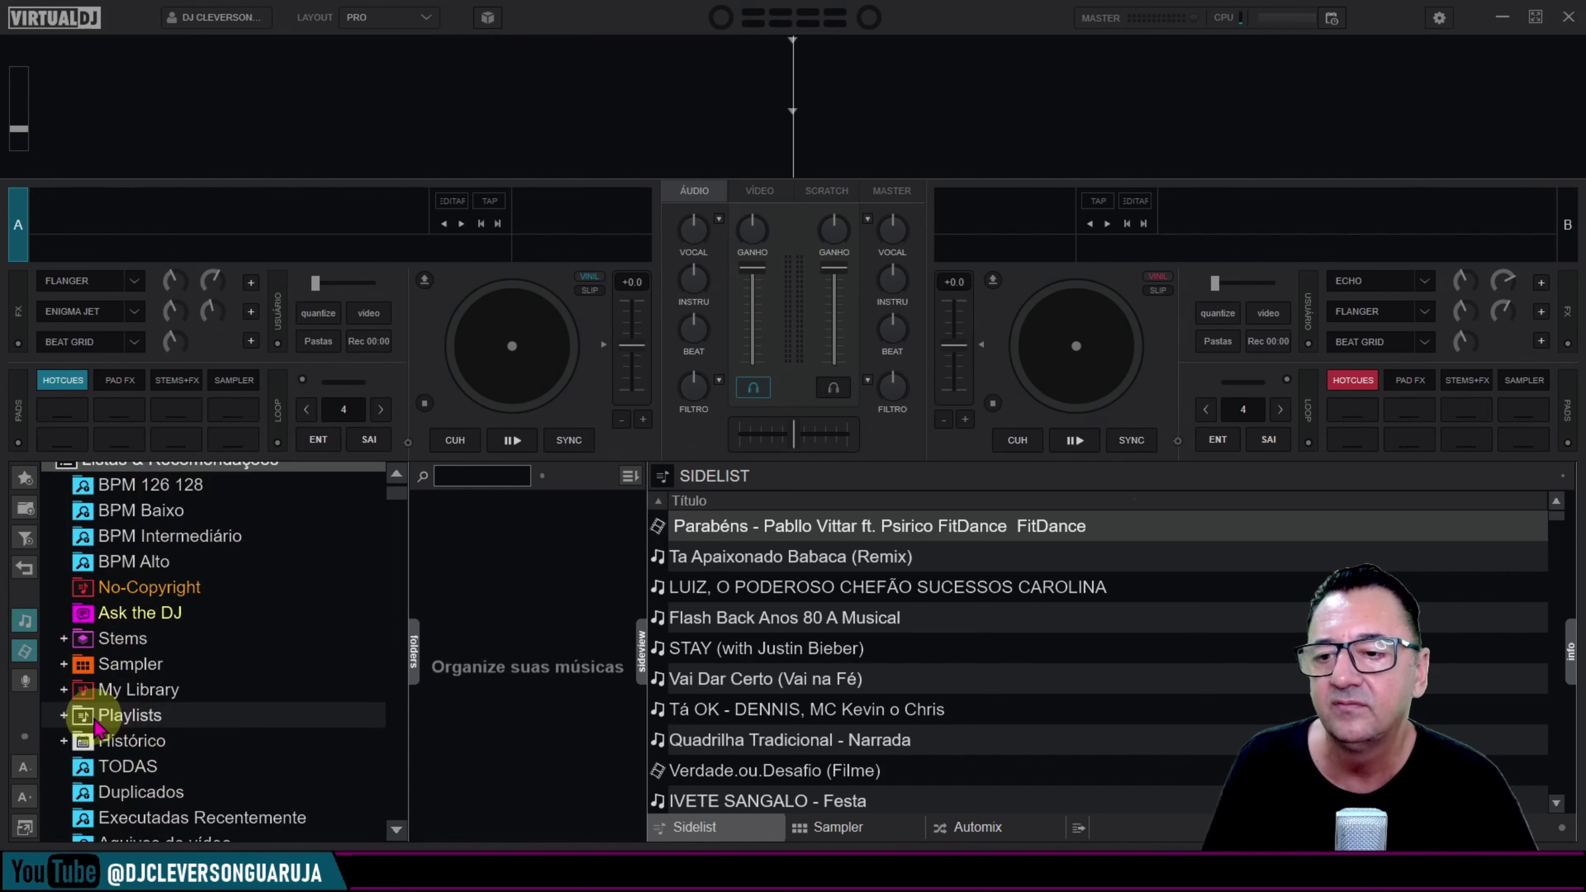
click(65, 716)
scroll(100, 709, down, 10)
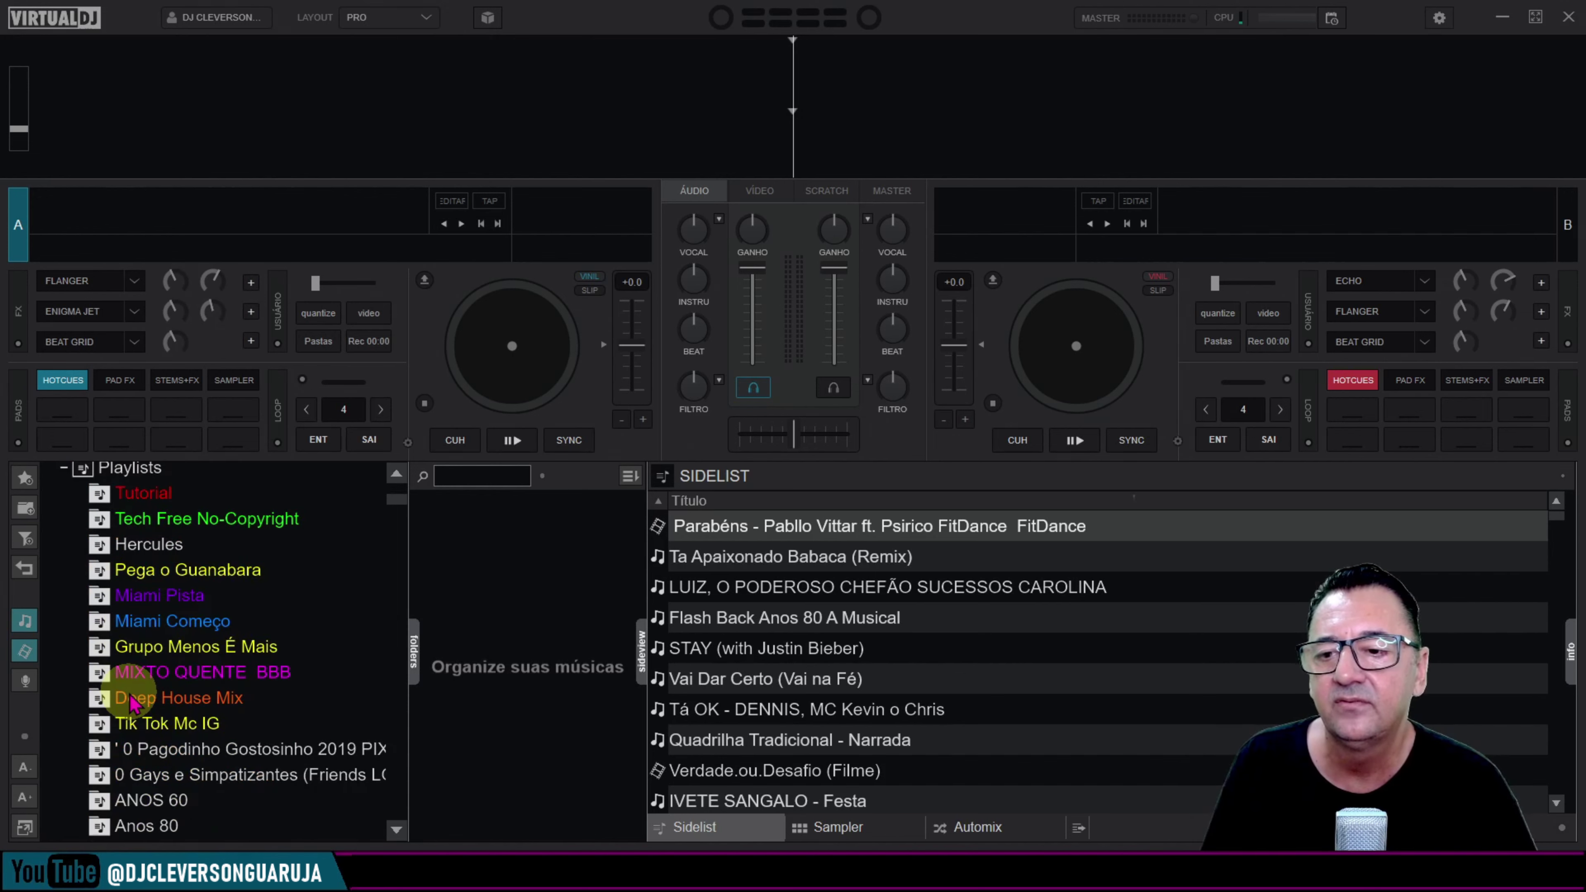
scroll(131, 703, down, 10)
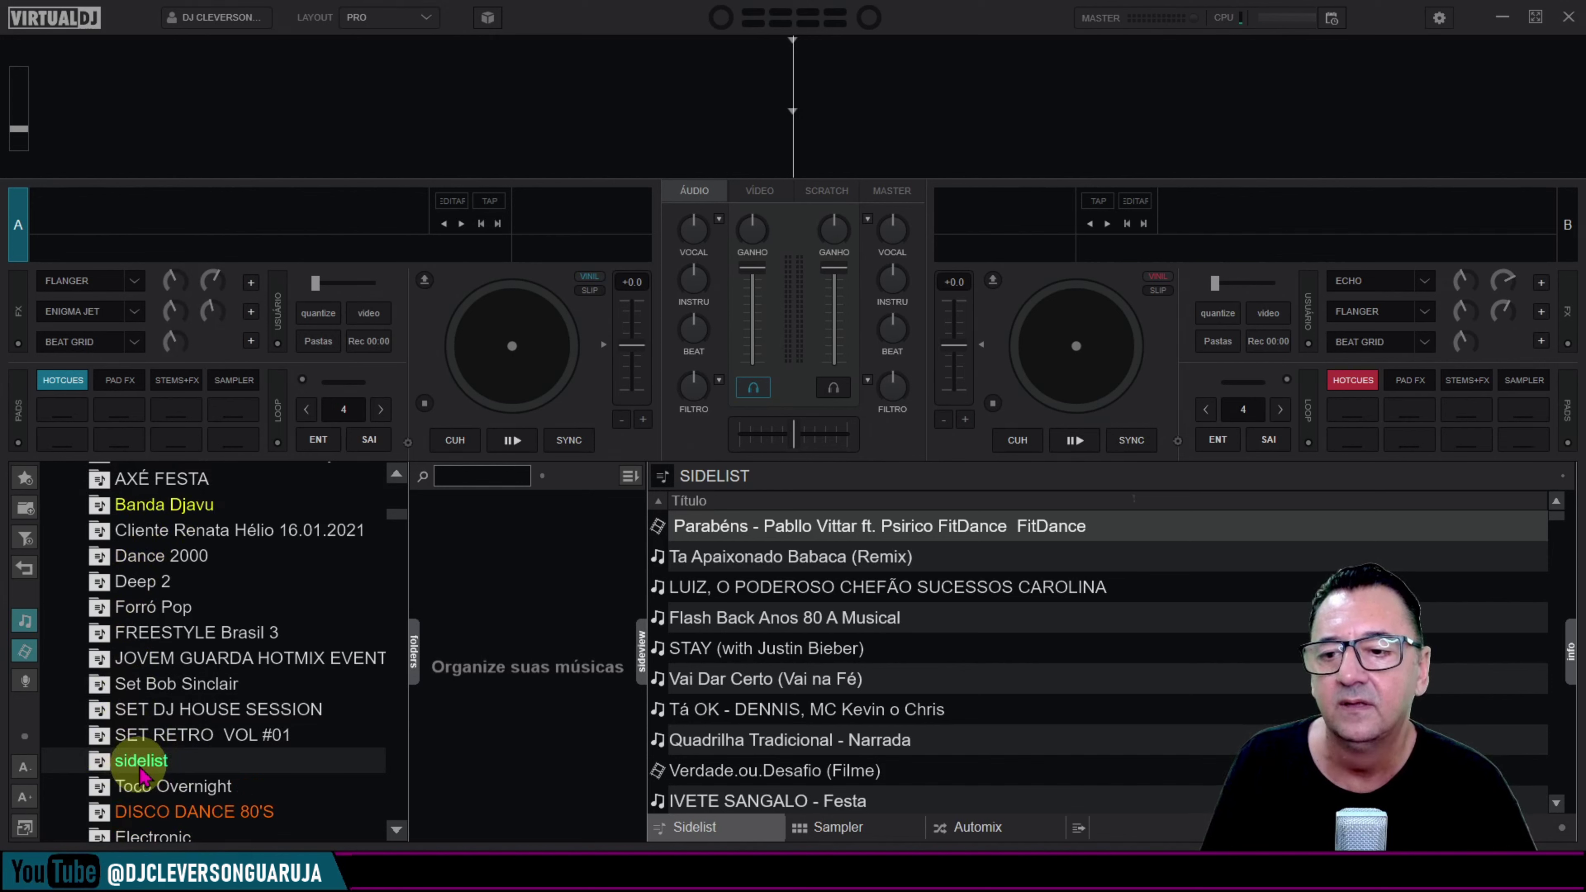
drag(166, 768, 211, 565)
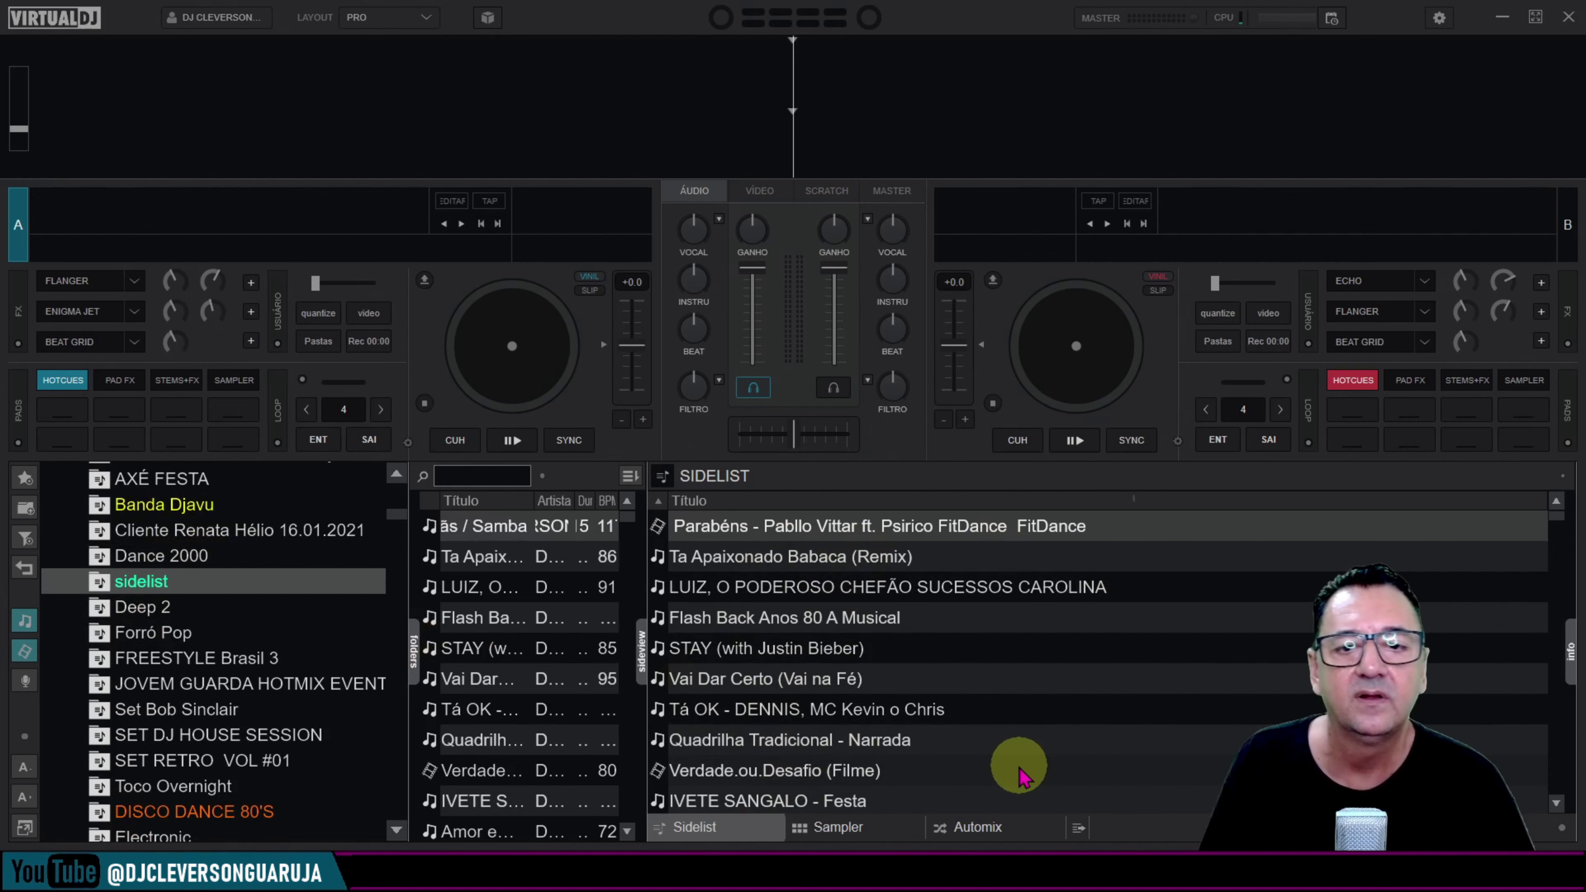
Step: Examine the tracks in the Sidelist of the side view, going well down the list
scroll(1024, 774, down, 4)
scroll(840, 706, down, 15)
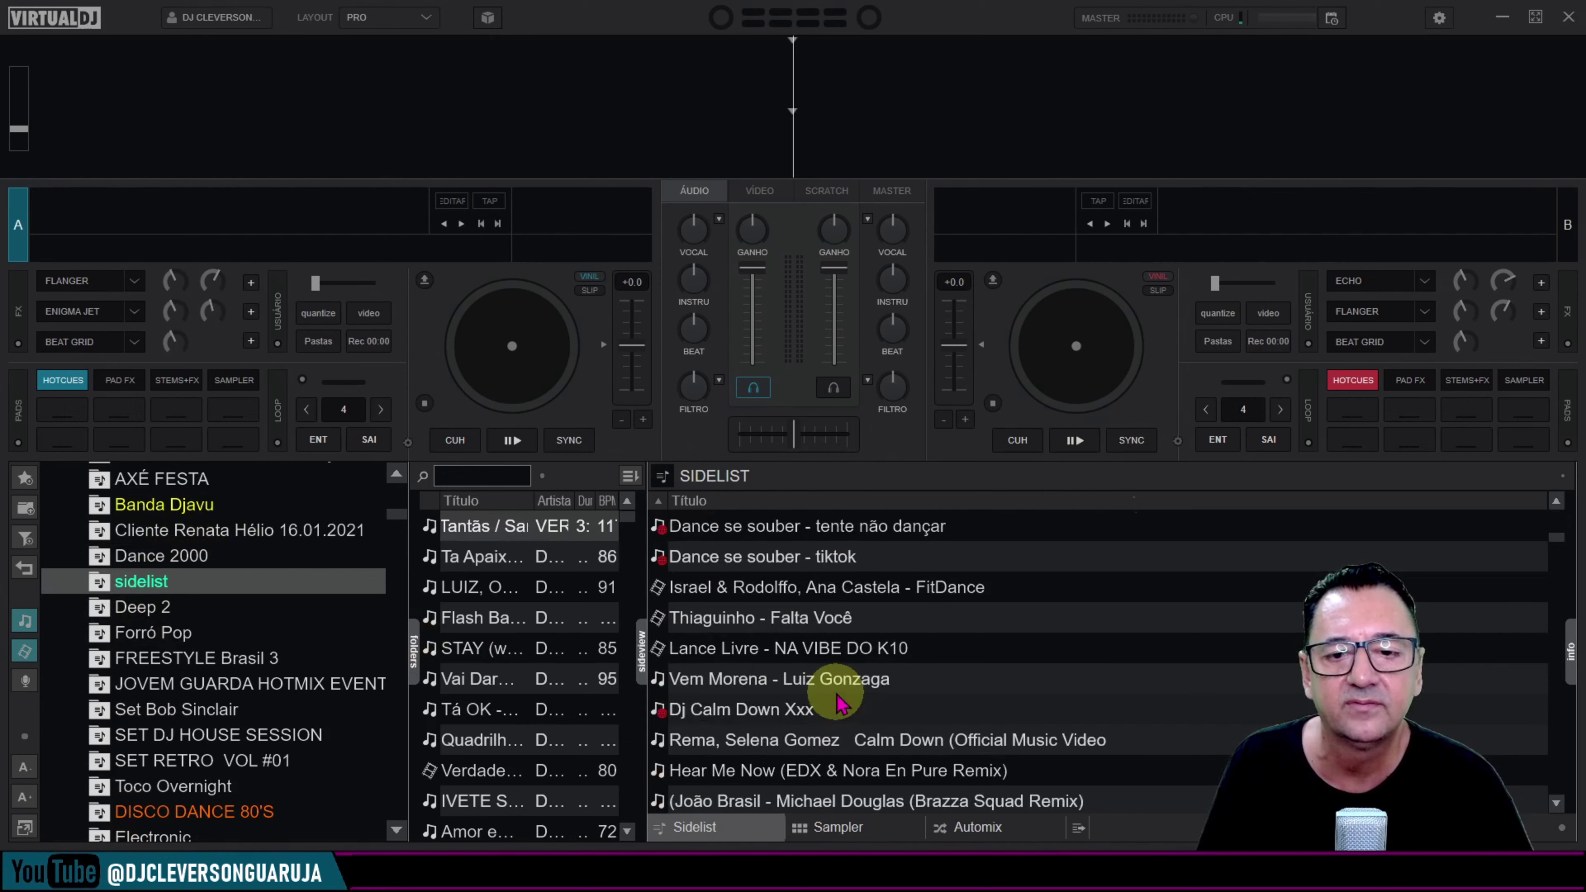
scroll(840, 706, down, 8)
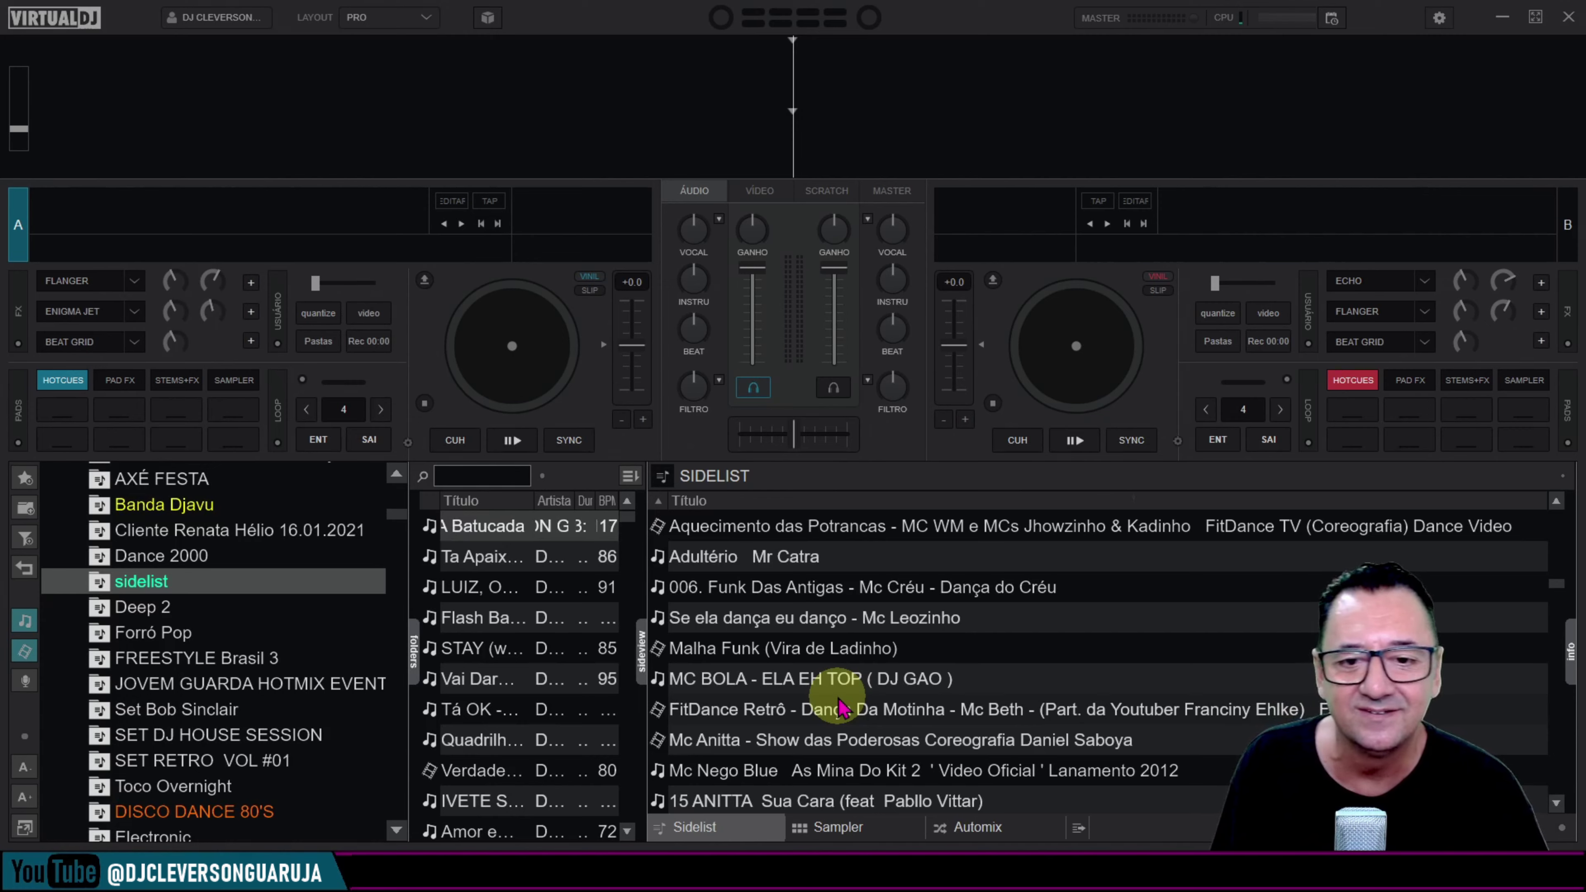
scroll(840, 709, down, 10)
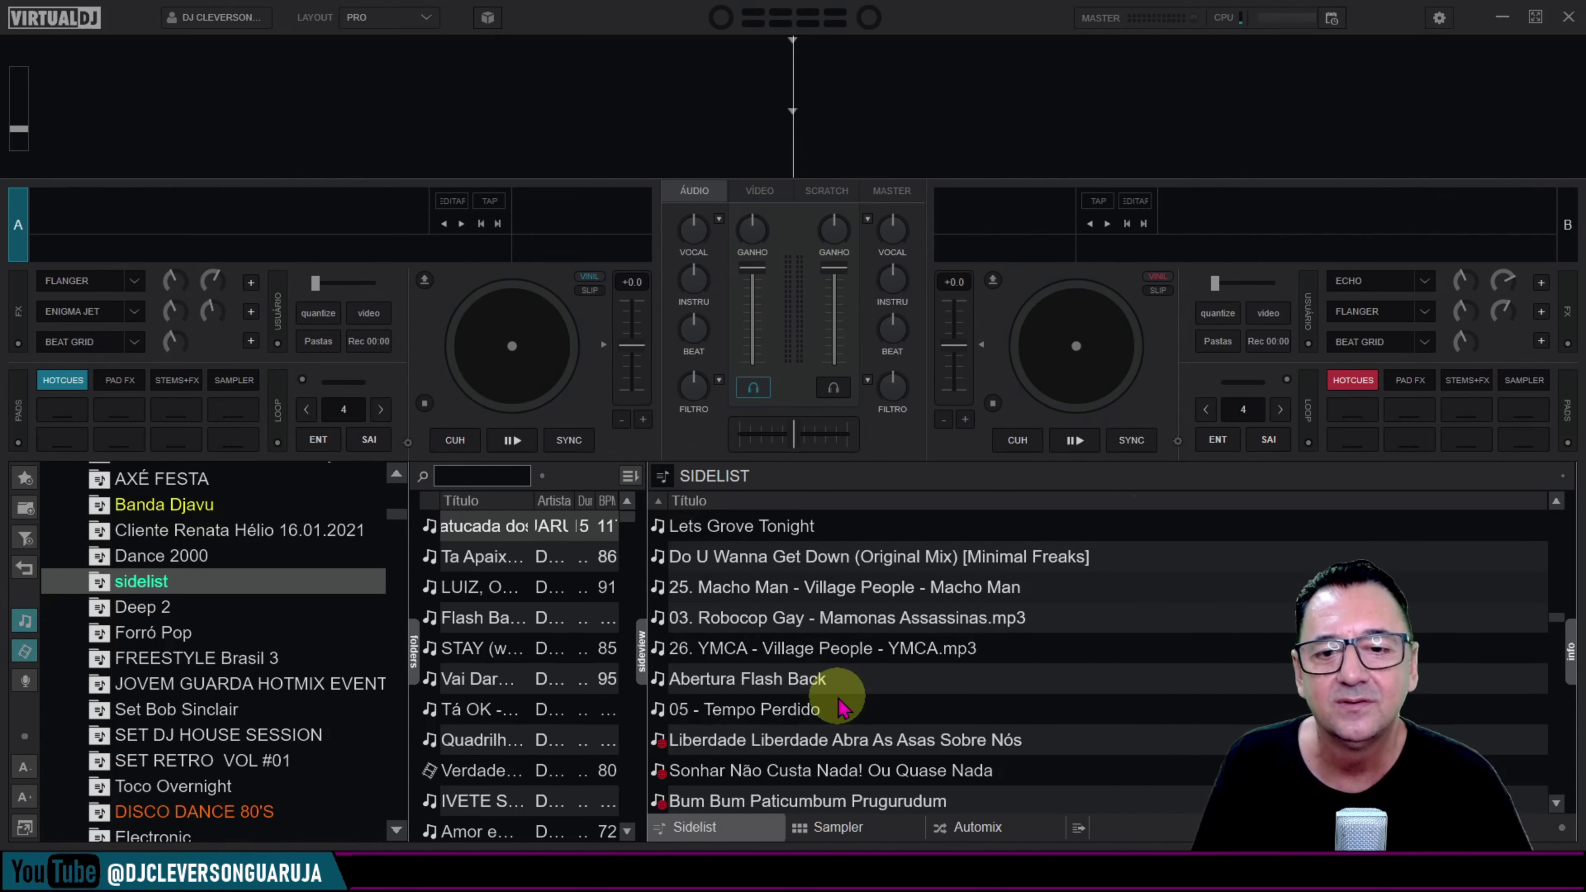
scroll(840, 709, down, 10)
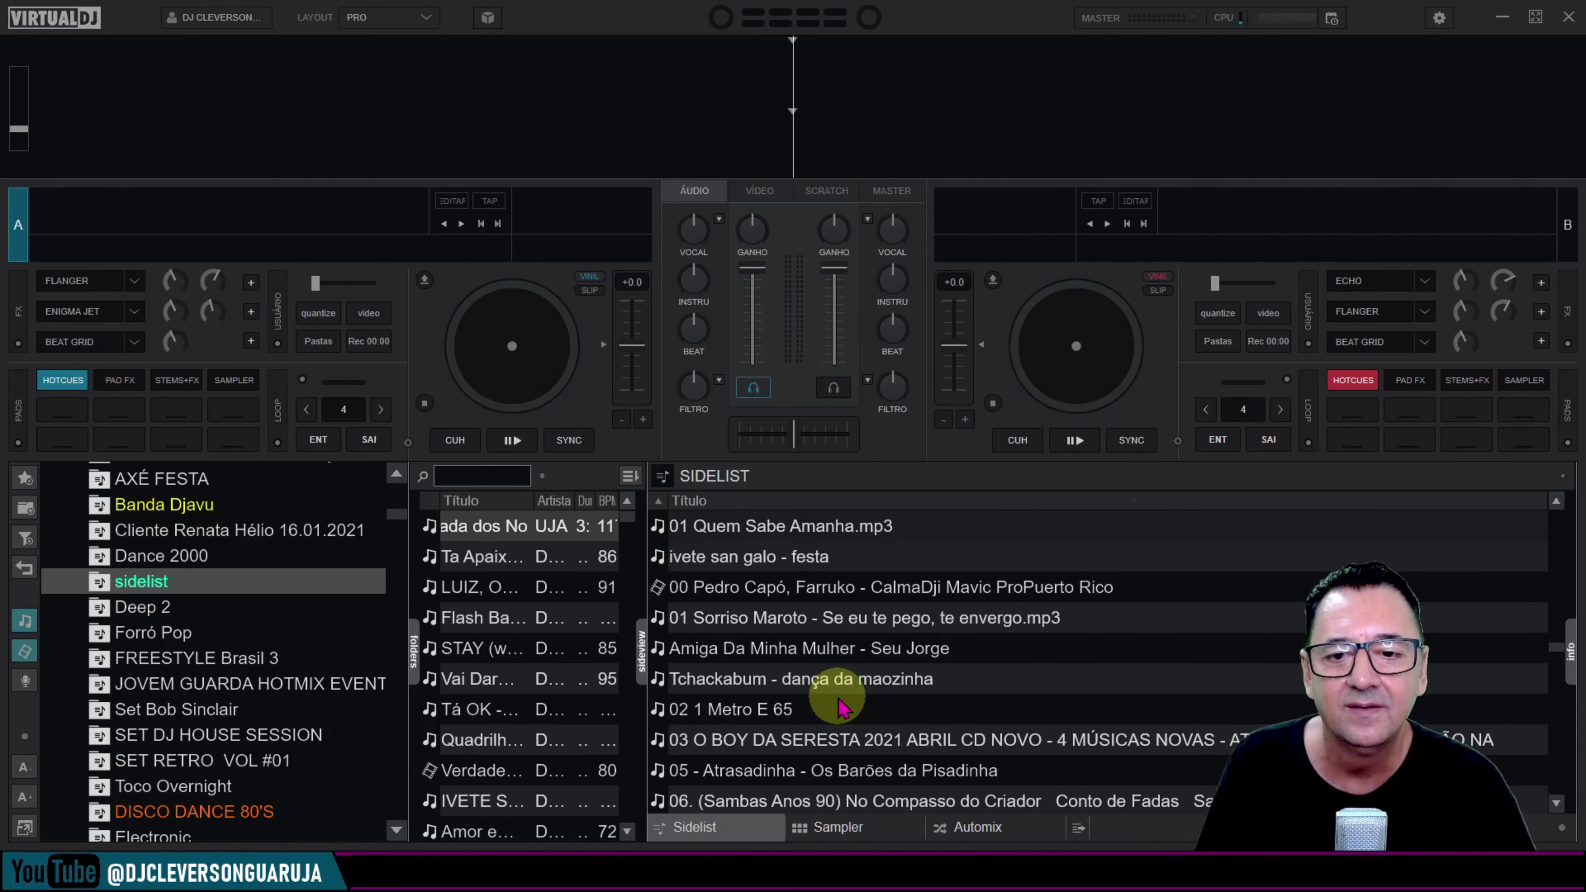
scroll(840, 709, down, 2)
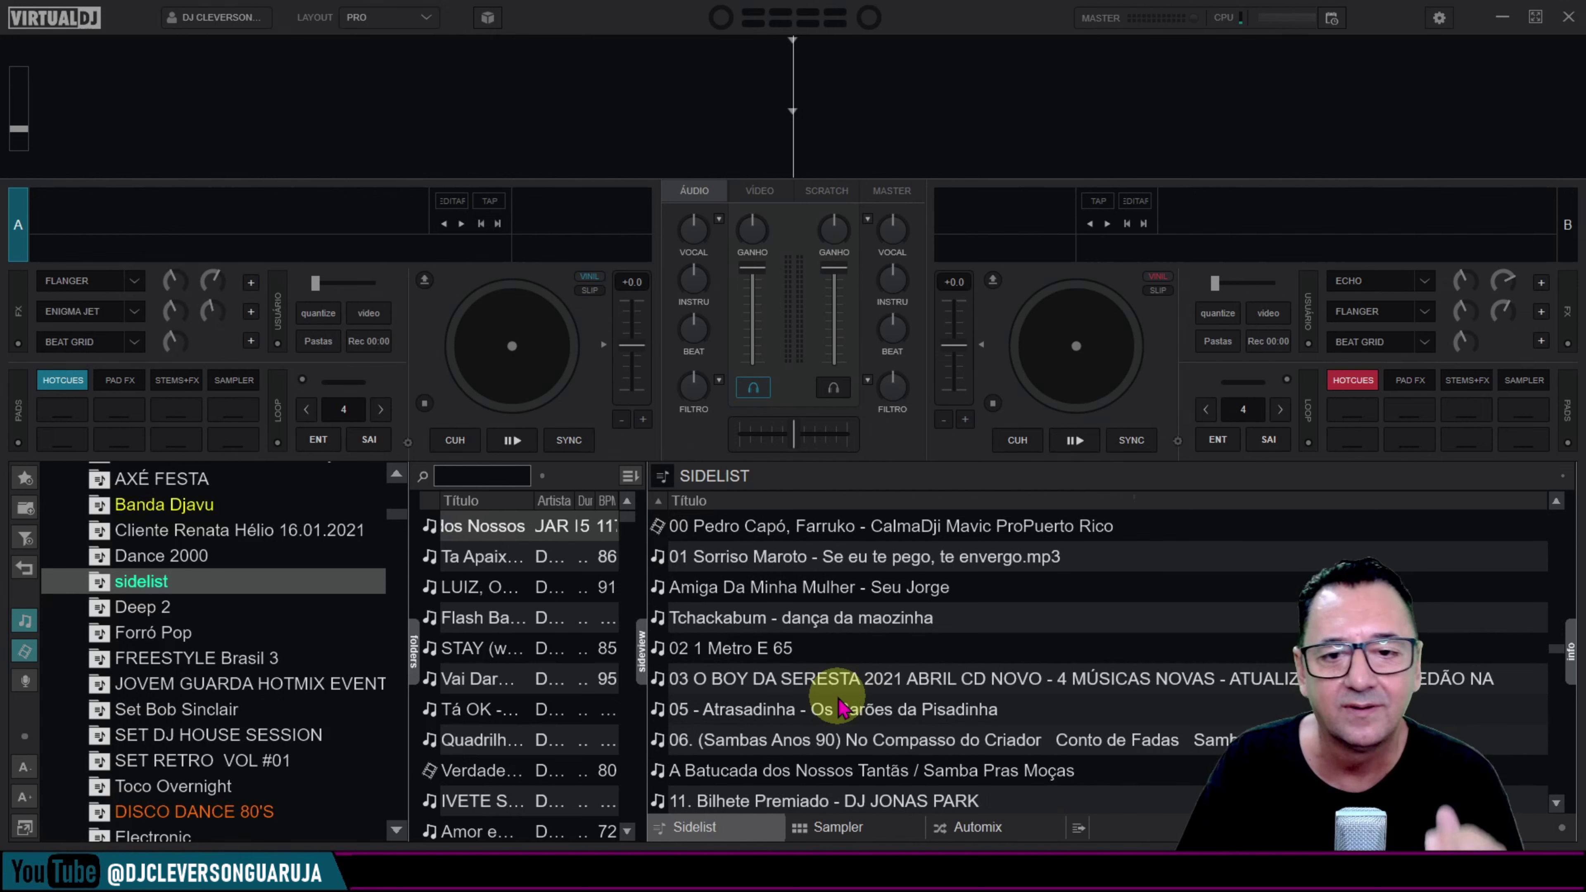
scroll(840, 709, down, 10)
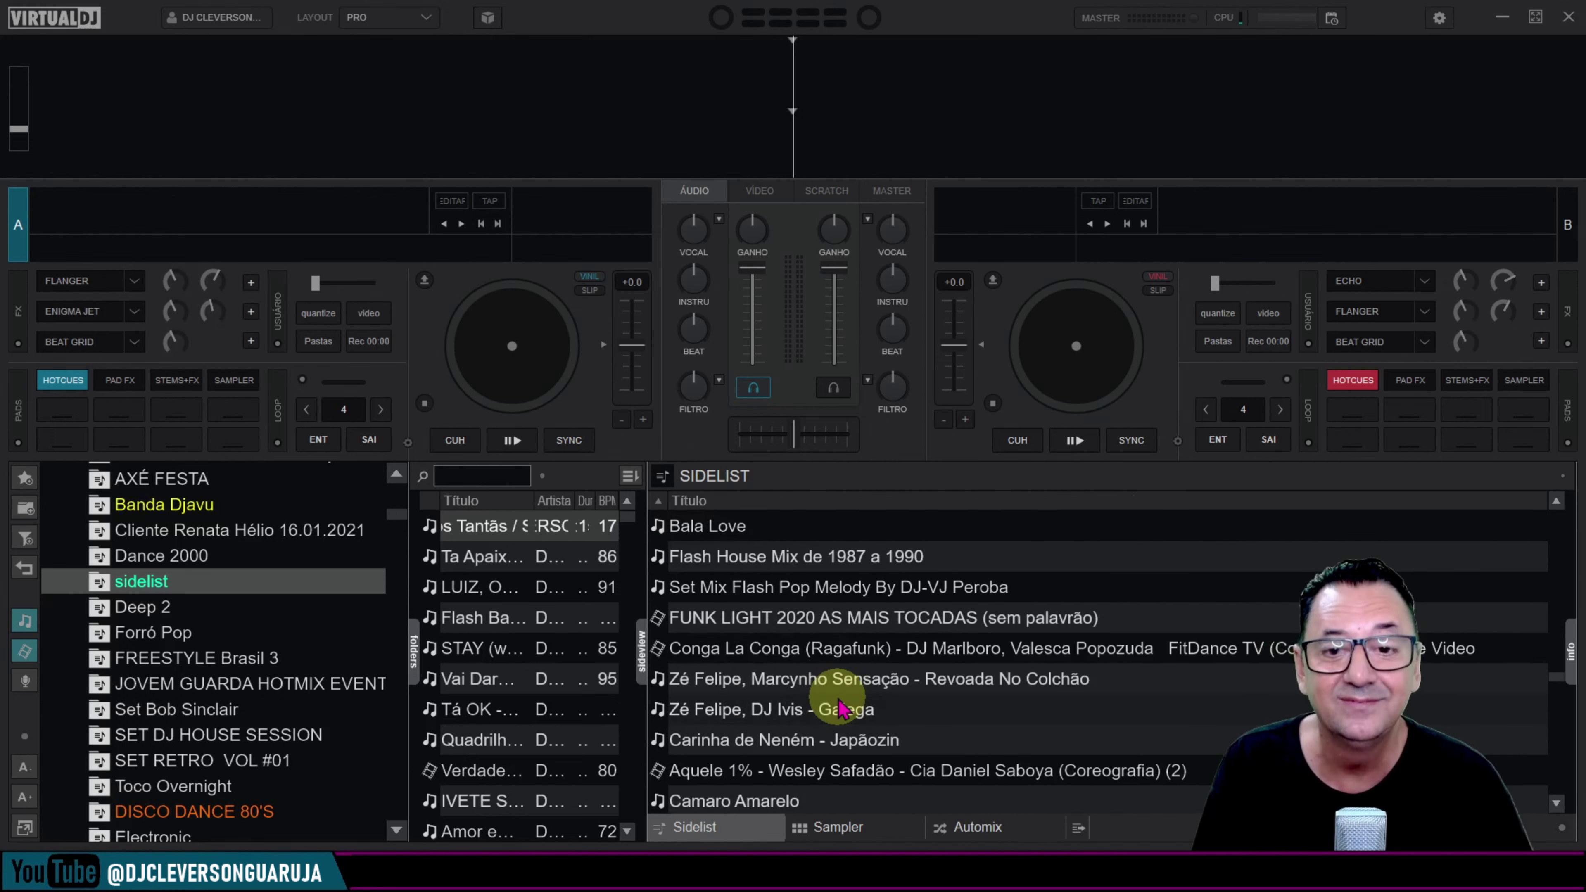
scroll(840, 709, down, 10)
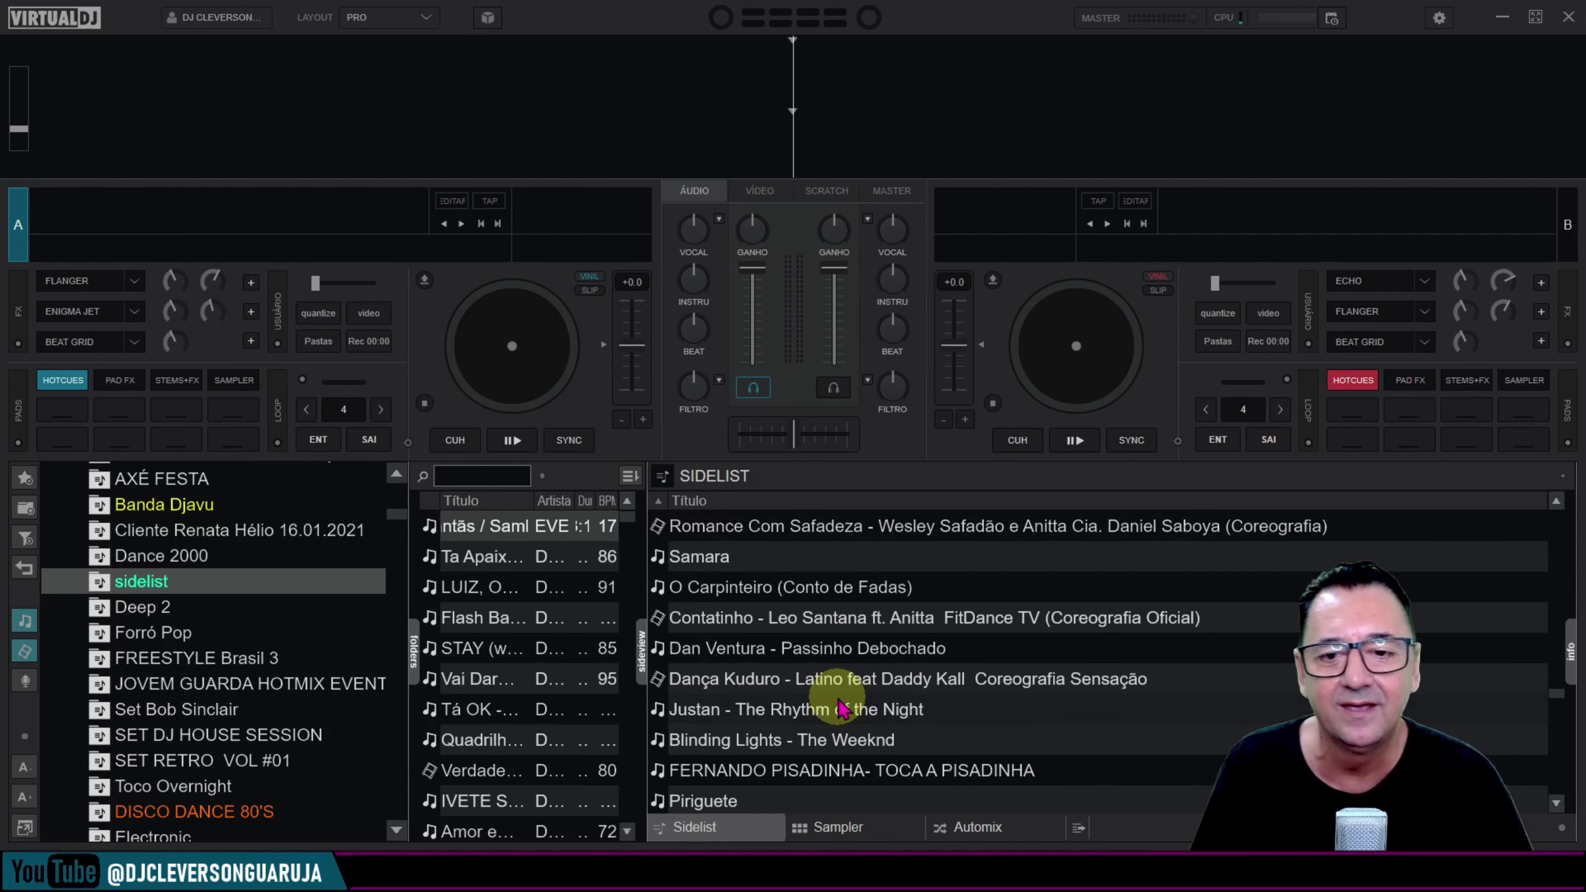
scroll(840, 709, down, 10)
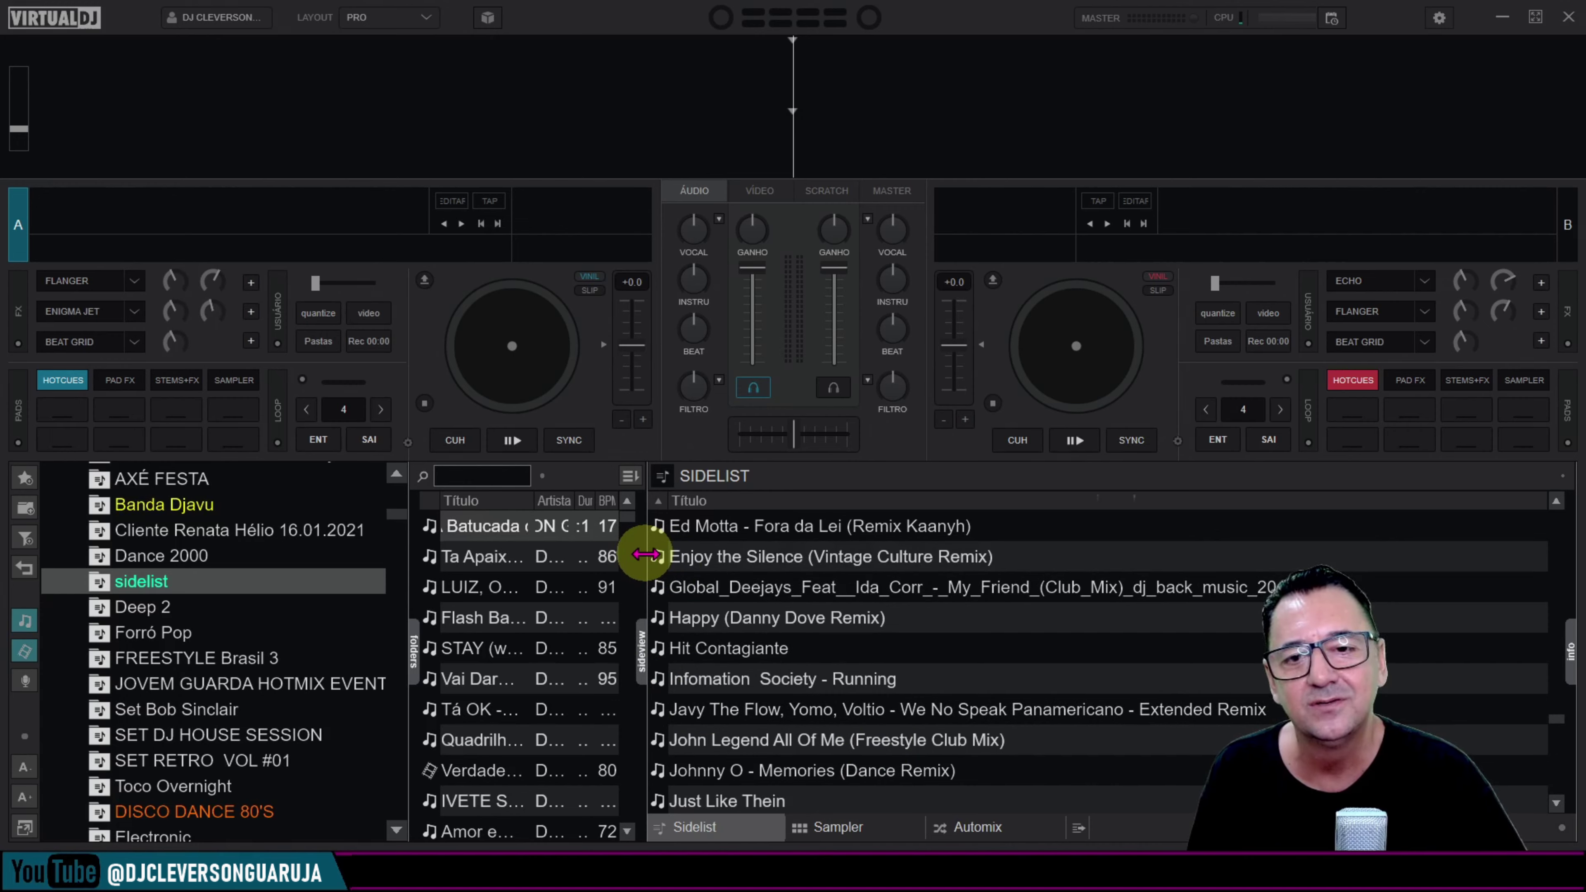
Step: Narrow the side view to give the sidelist playlist's track list more width, and look further through the Sidelist tracks
drag(640, 544, 1180, 526)
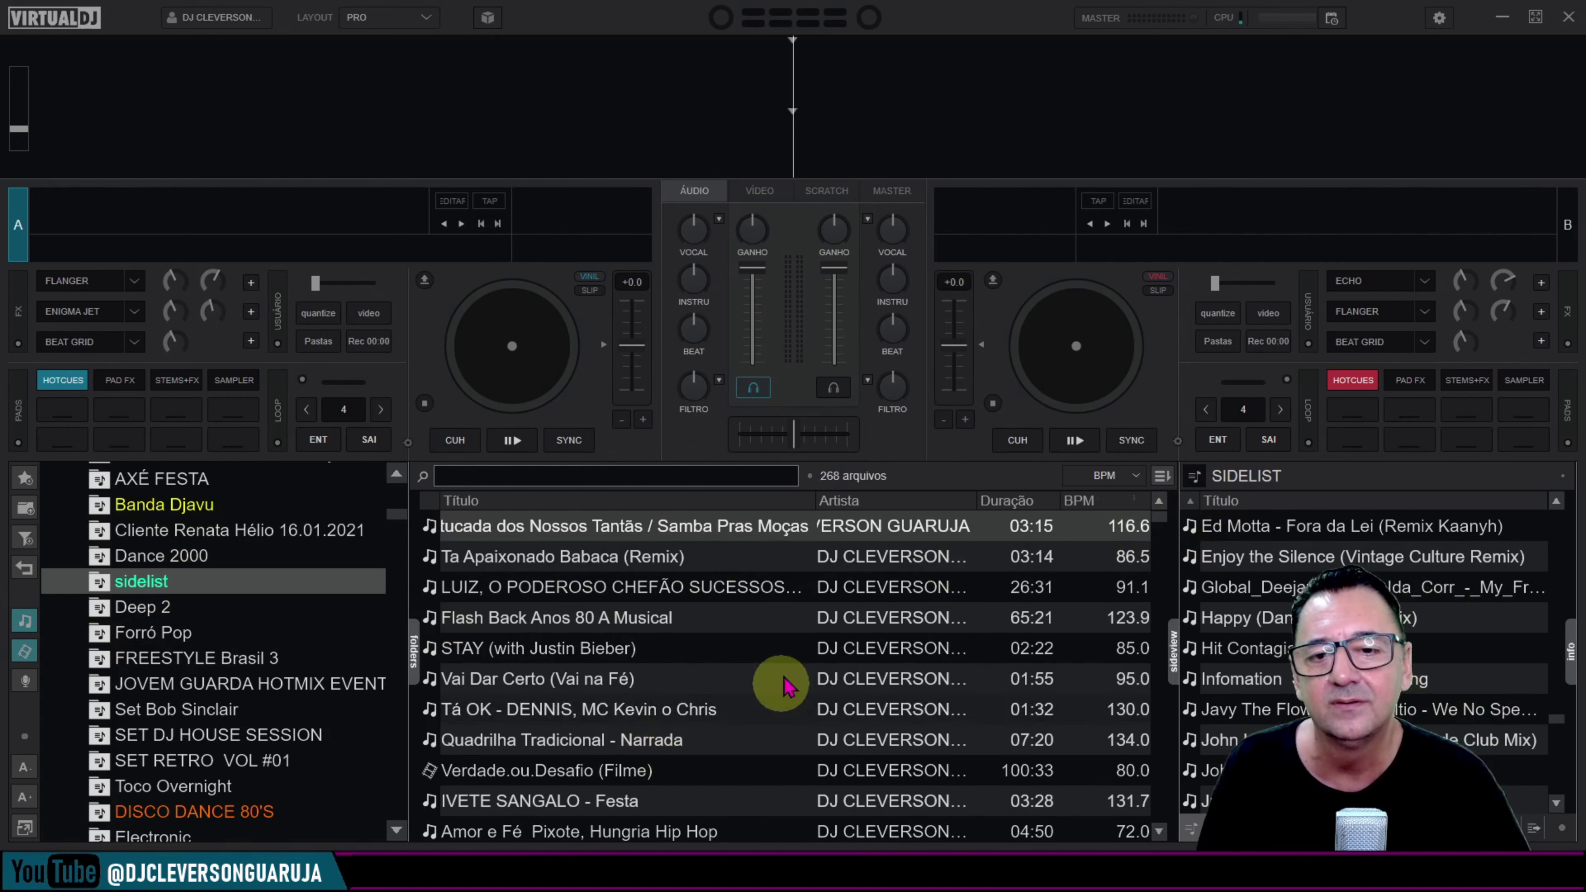
scroll(1361, 656, down, 5)
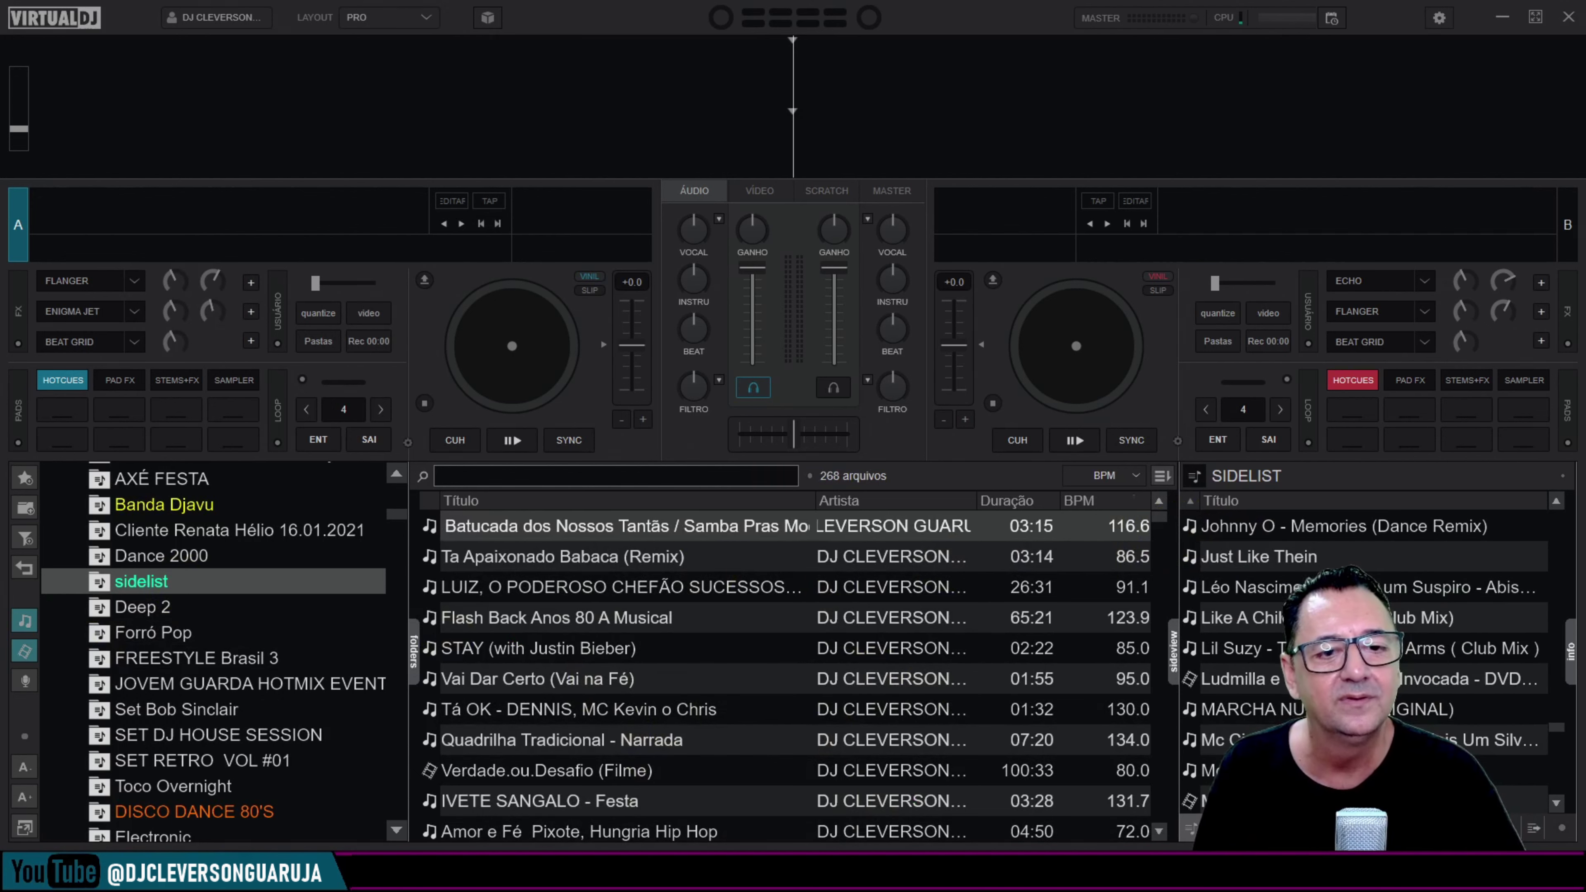